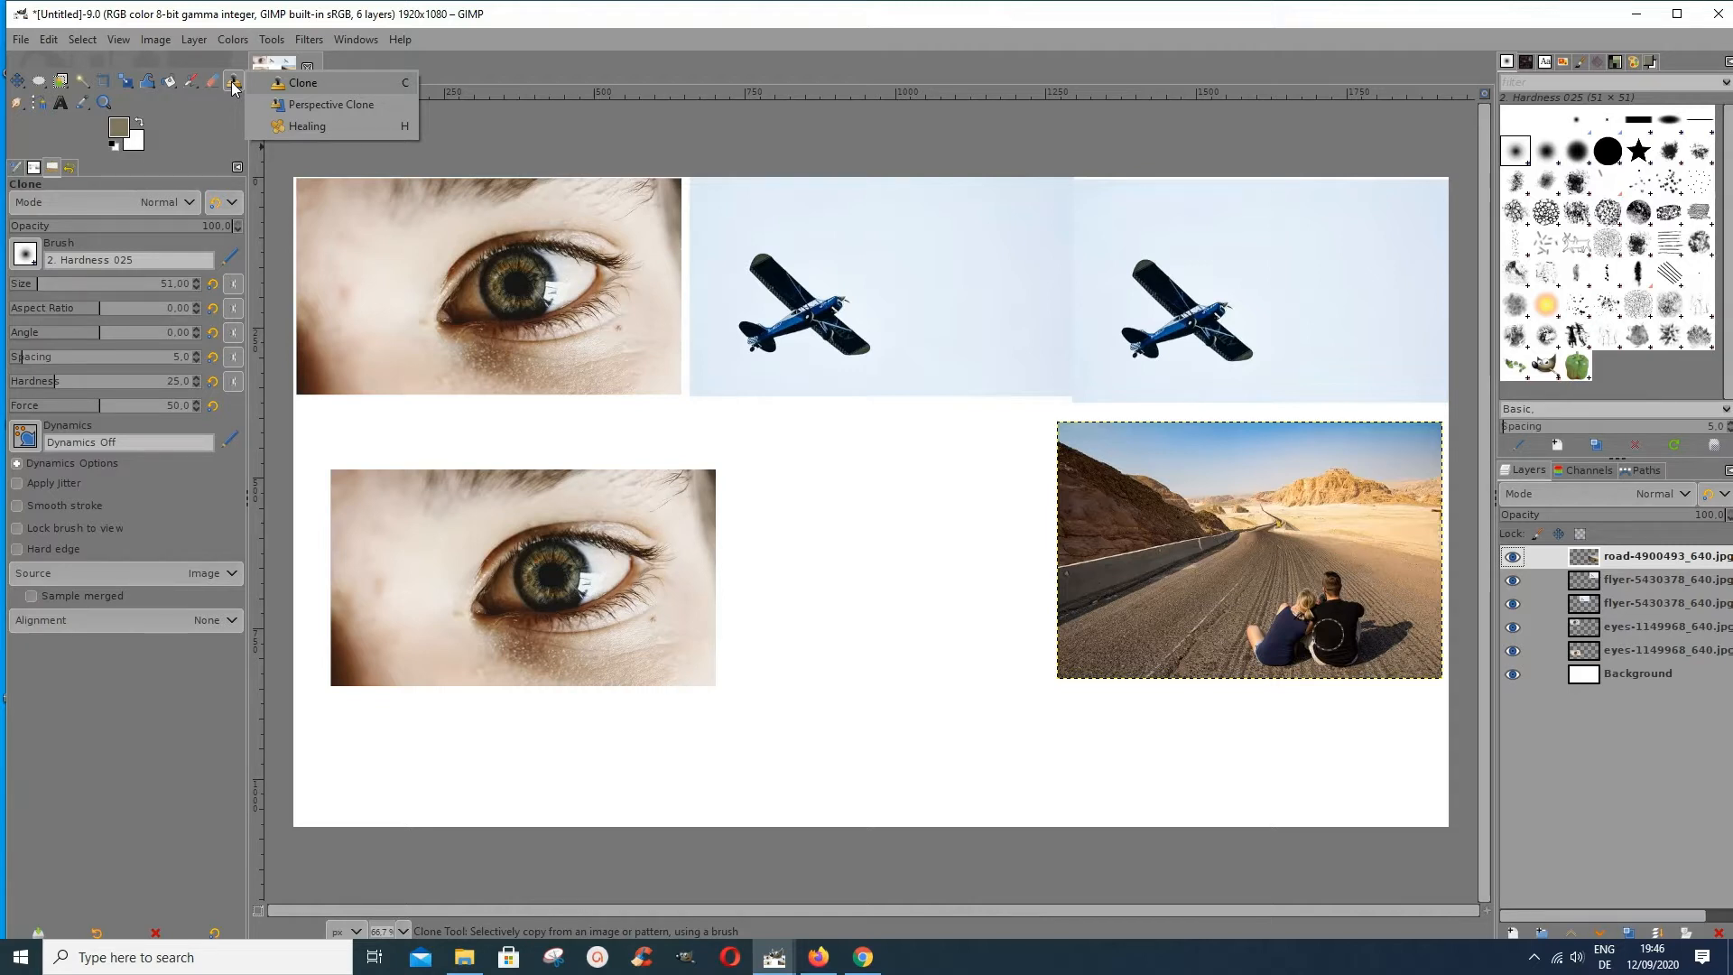
Clone a second plane into the sky of the middle flyer photo's layer and cover the original plane's lower wing with cloned sky
left_click(233, 85)
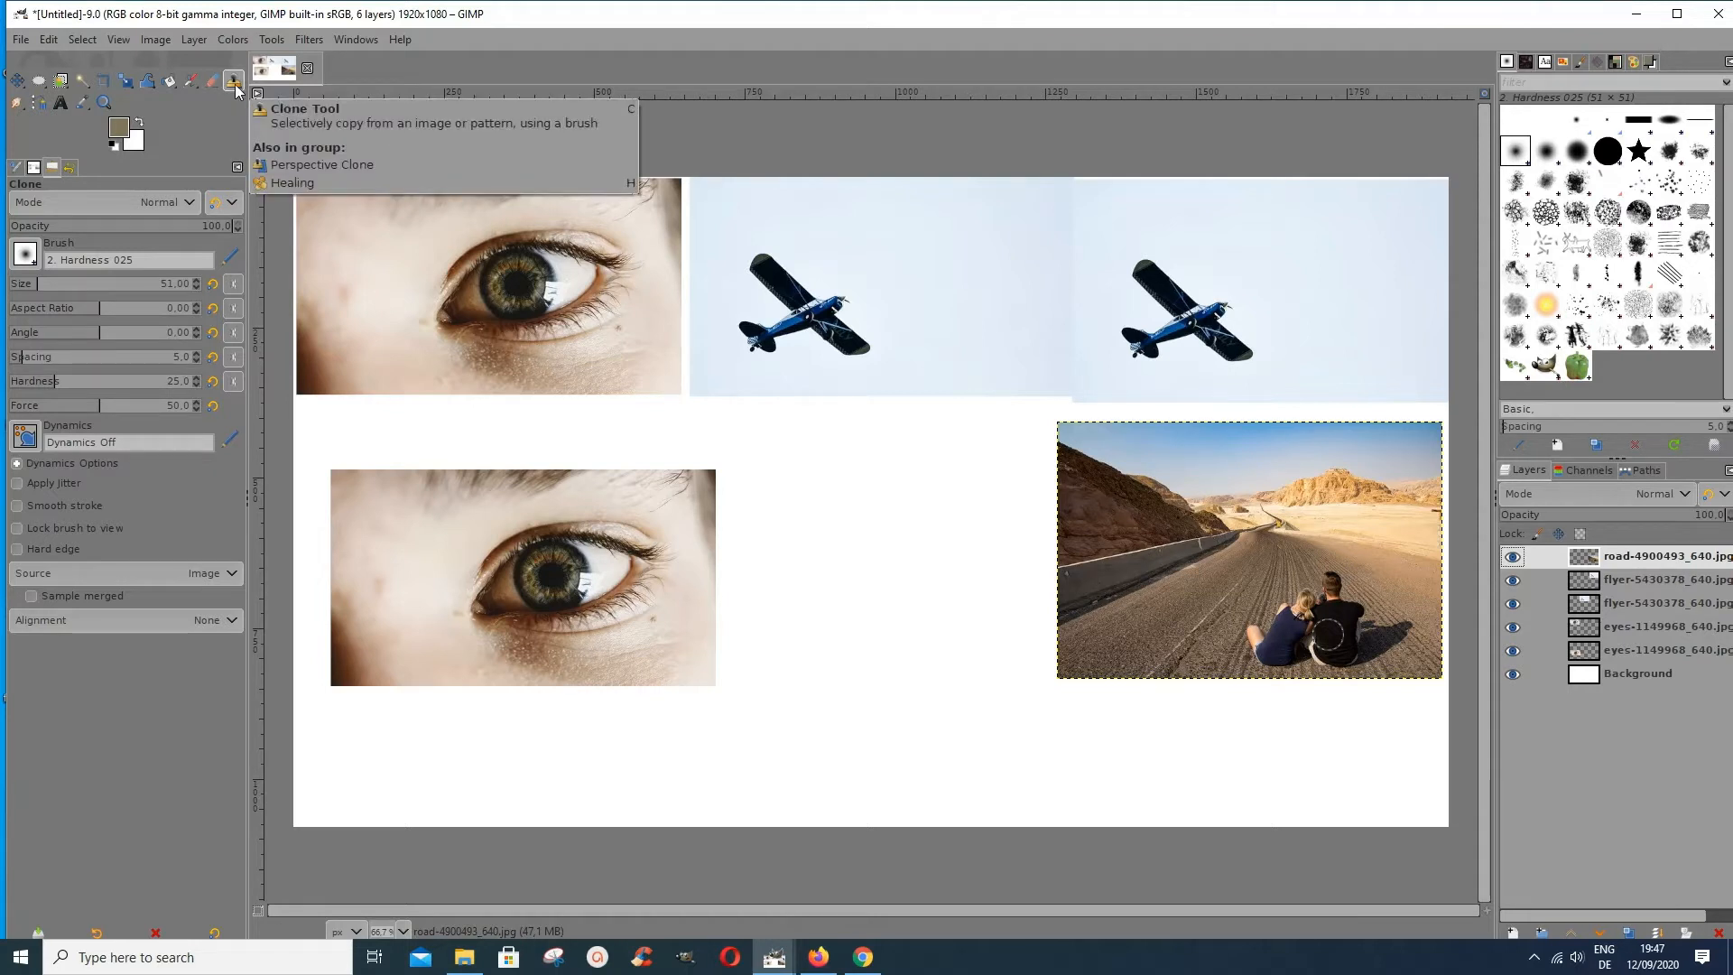
left_click(1581, 603)
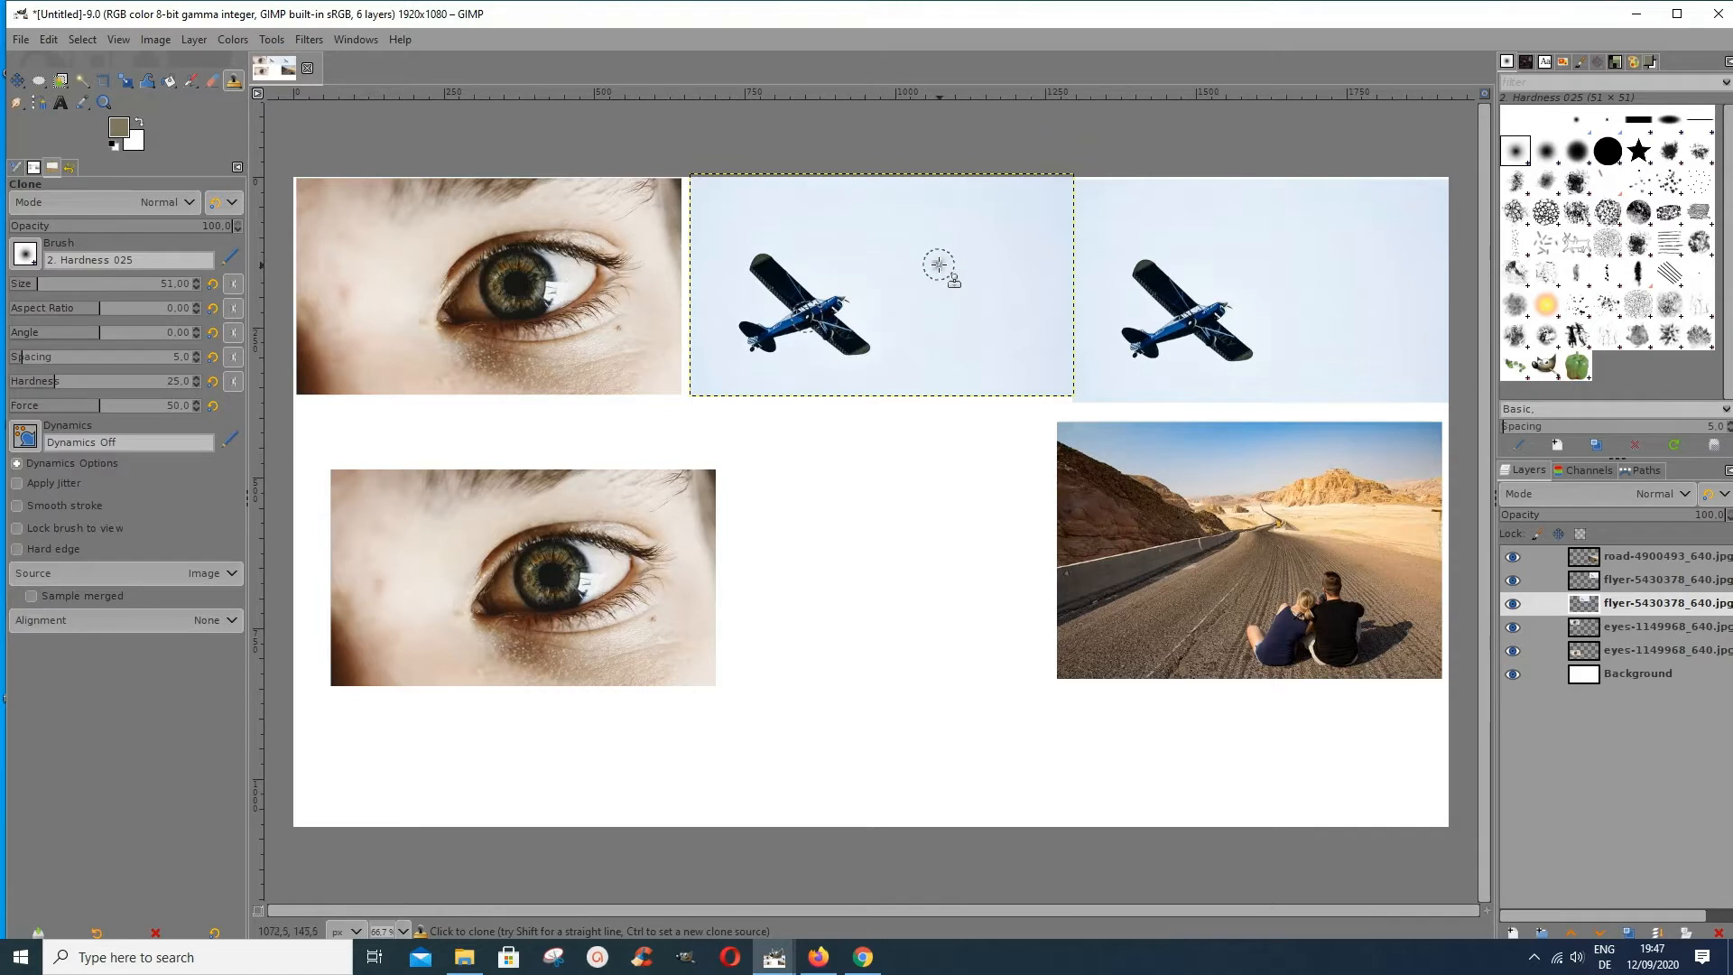
mouse_move(938, 265)
left_mouse_down()
mouse_move(989, 253)
mouse_move(885, 290)
mouse_move(902, 298)
mouse_move(881, 266)
mouse_move(902, 301)
mouse_move(970, 271)
mouse_move(995, 309)
mouse_move(961, 286)
mouse_move(1004, 306)
mouse_move(969, 256)
mouse_move(918, 233)
mouse_move(935, 265)
mouse_move(905, 212)
mouse_move(921, 242)
mouse_move(899, 219)
mouse_move(895, 242)
mouse_move(891, 203)
mouse_move(934, 262)
mouse_move(977, 246)
mouse_move(979, 264)
mouse_move(948, 273)
mouse_move(977, 289)
left_mouse_up()
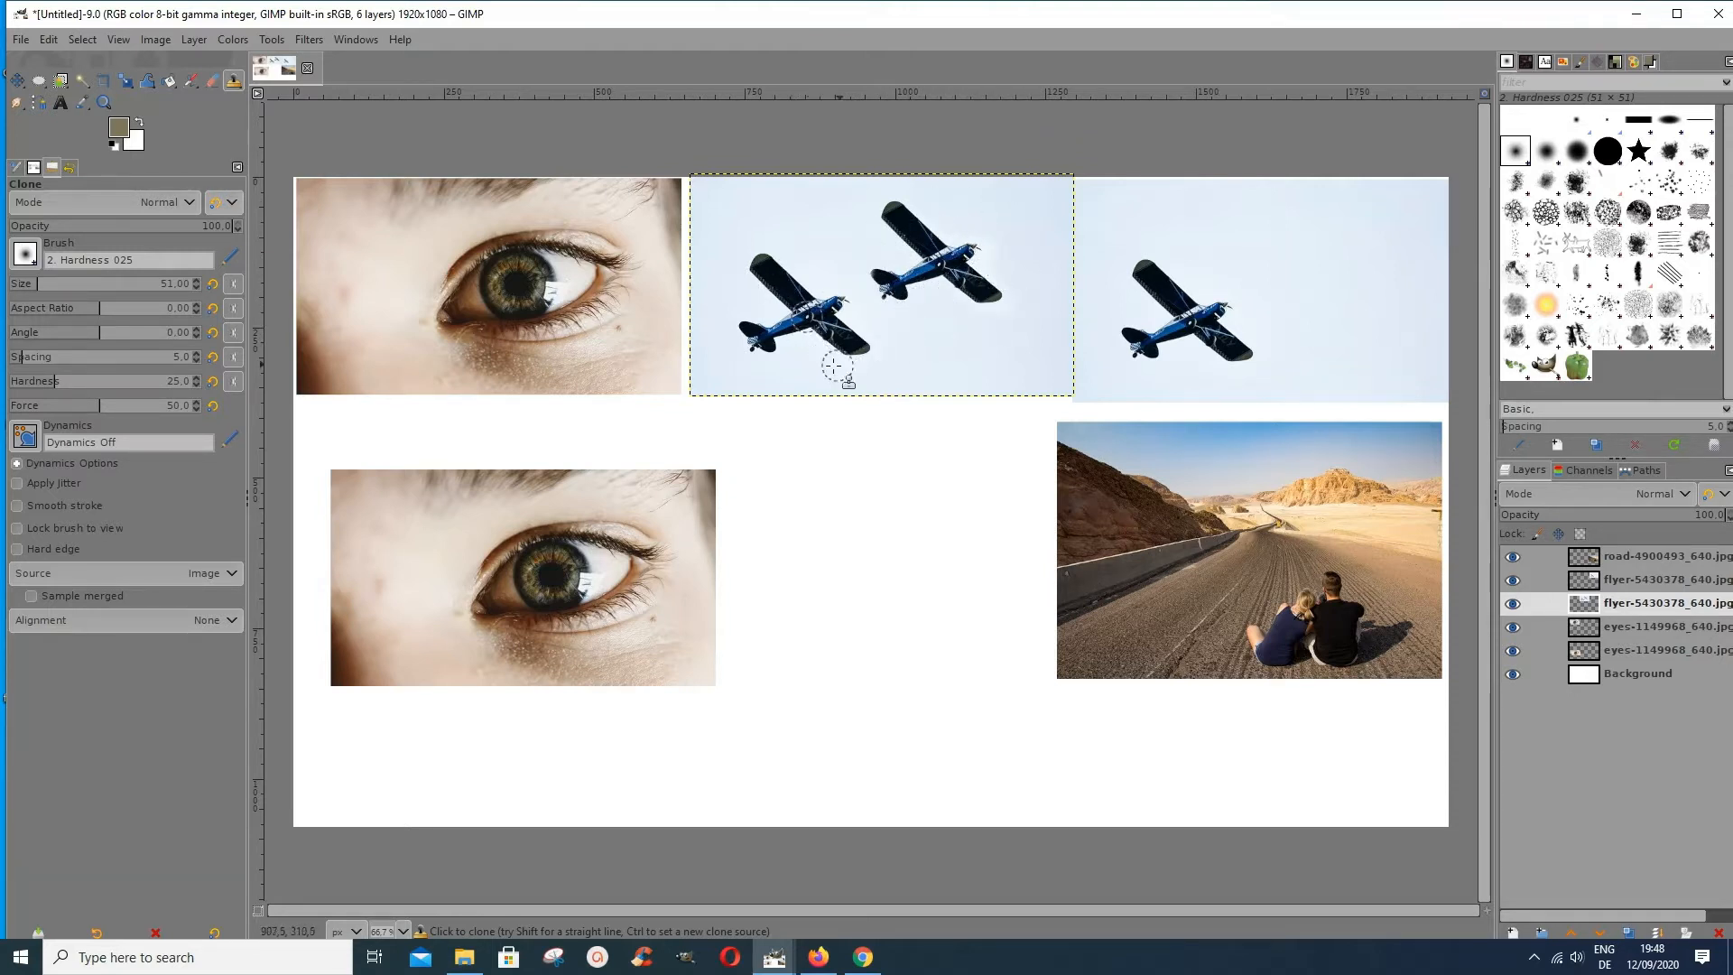
left_click(939, 361, "ctrl")
mouse_move(824, 368)
left_mouse_down()
mouse_move(826, 343)
mouse_move(848, 366)
mouse_move(864, 348)
mouse_move(835, 340)
mouse_move(848, 325)
mouse_move(870, 348)
mouse_move(853, 355)
left_mouse_up()
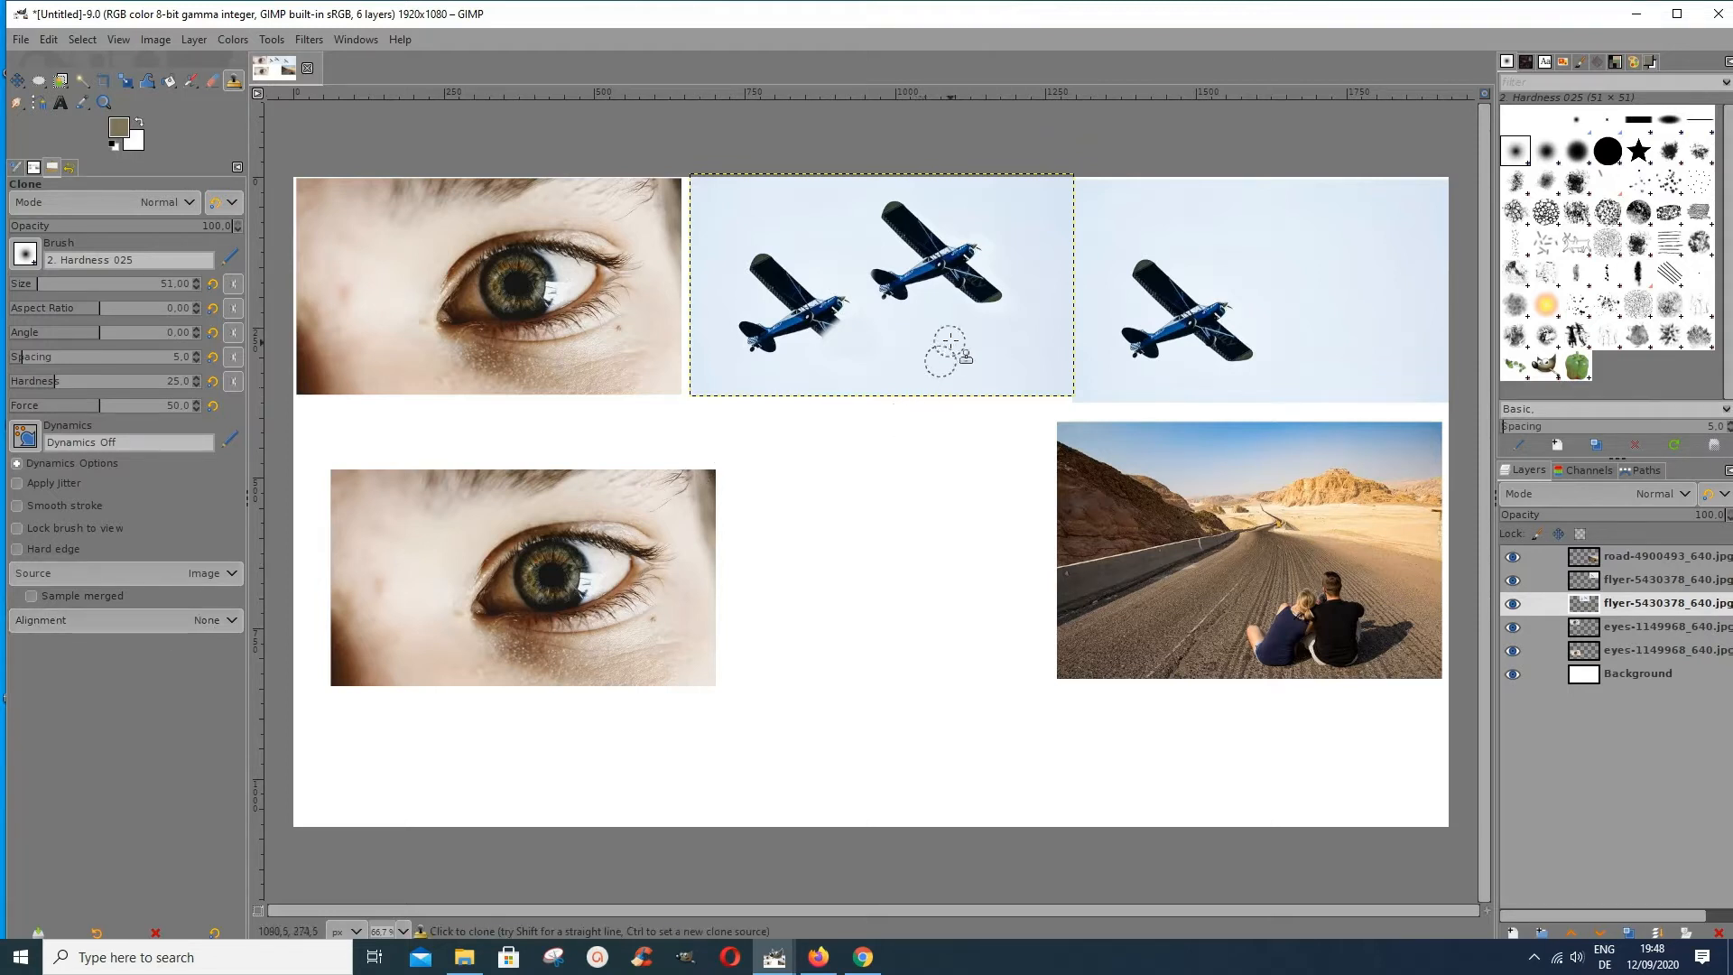
Clone parts of the original plane's upper wing below the second plane with alignment None and to its right with alignment Aligned
left_click(774, 269, "ctrl")
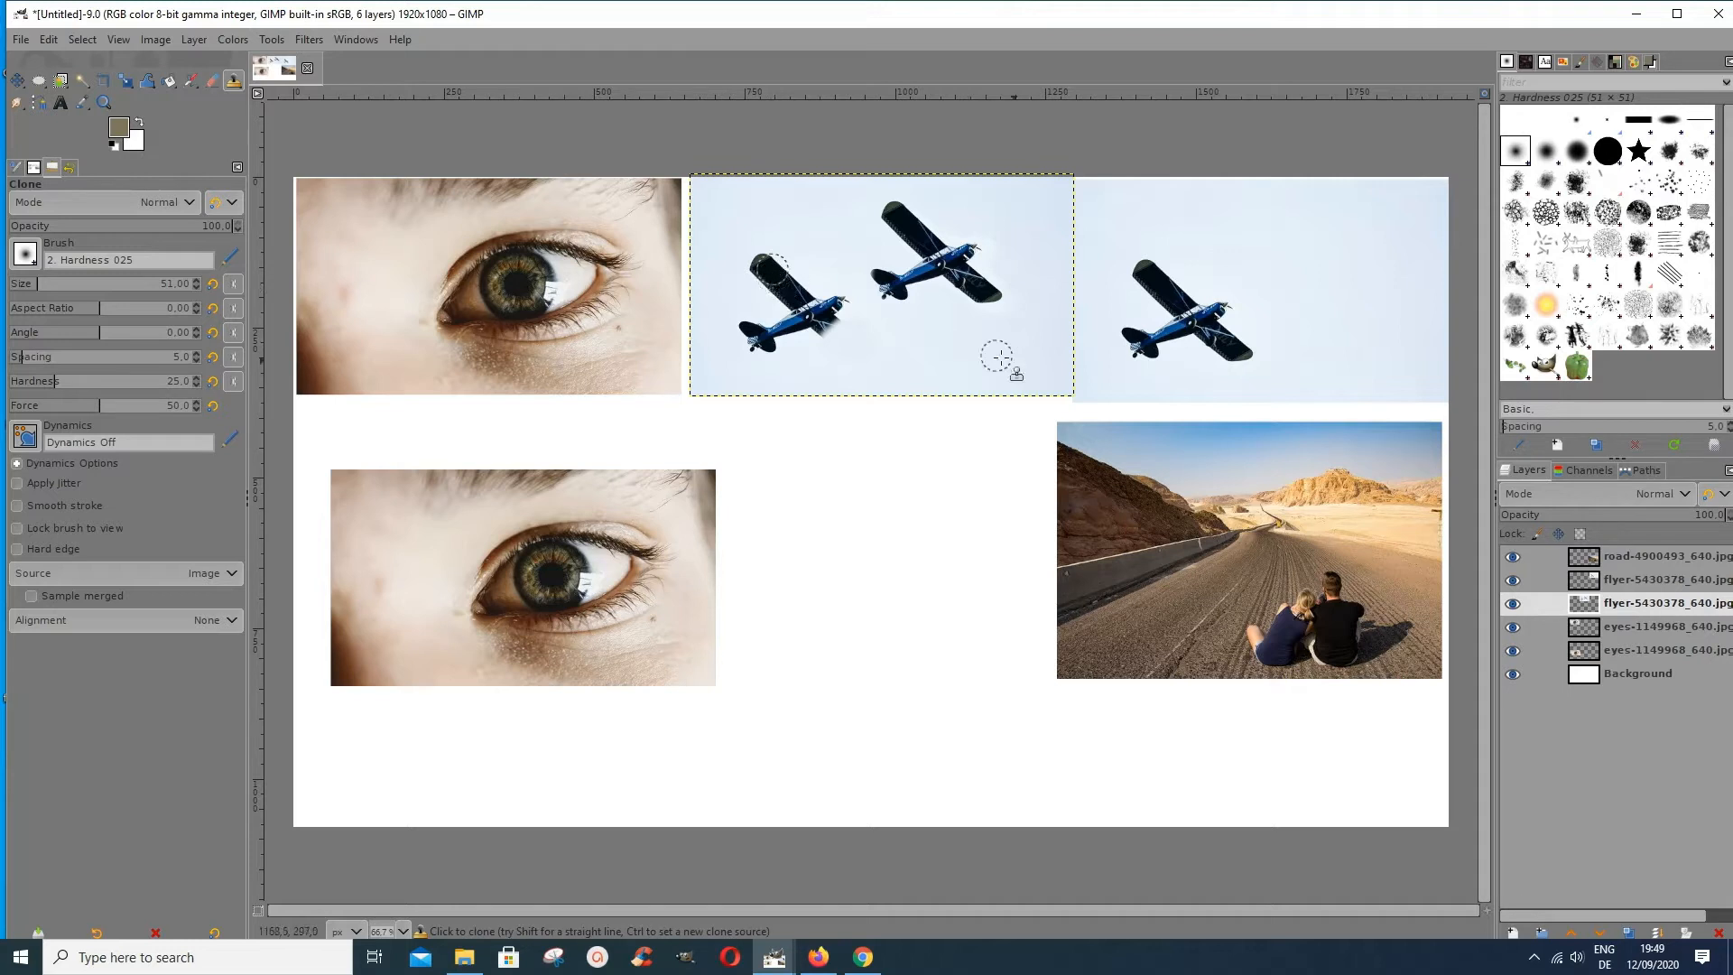
mouse_move(971, 345)
left_mouse_down()
mouse_move(993, 347)
mouse_move(952, 345)
mouse_move(1001, 373)
mouse_move(974, 356)
left_mouse_up()
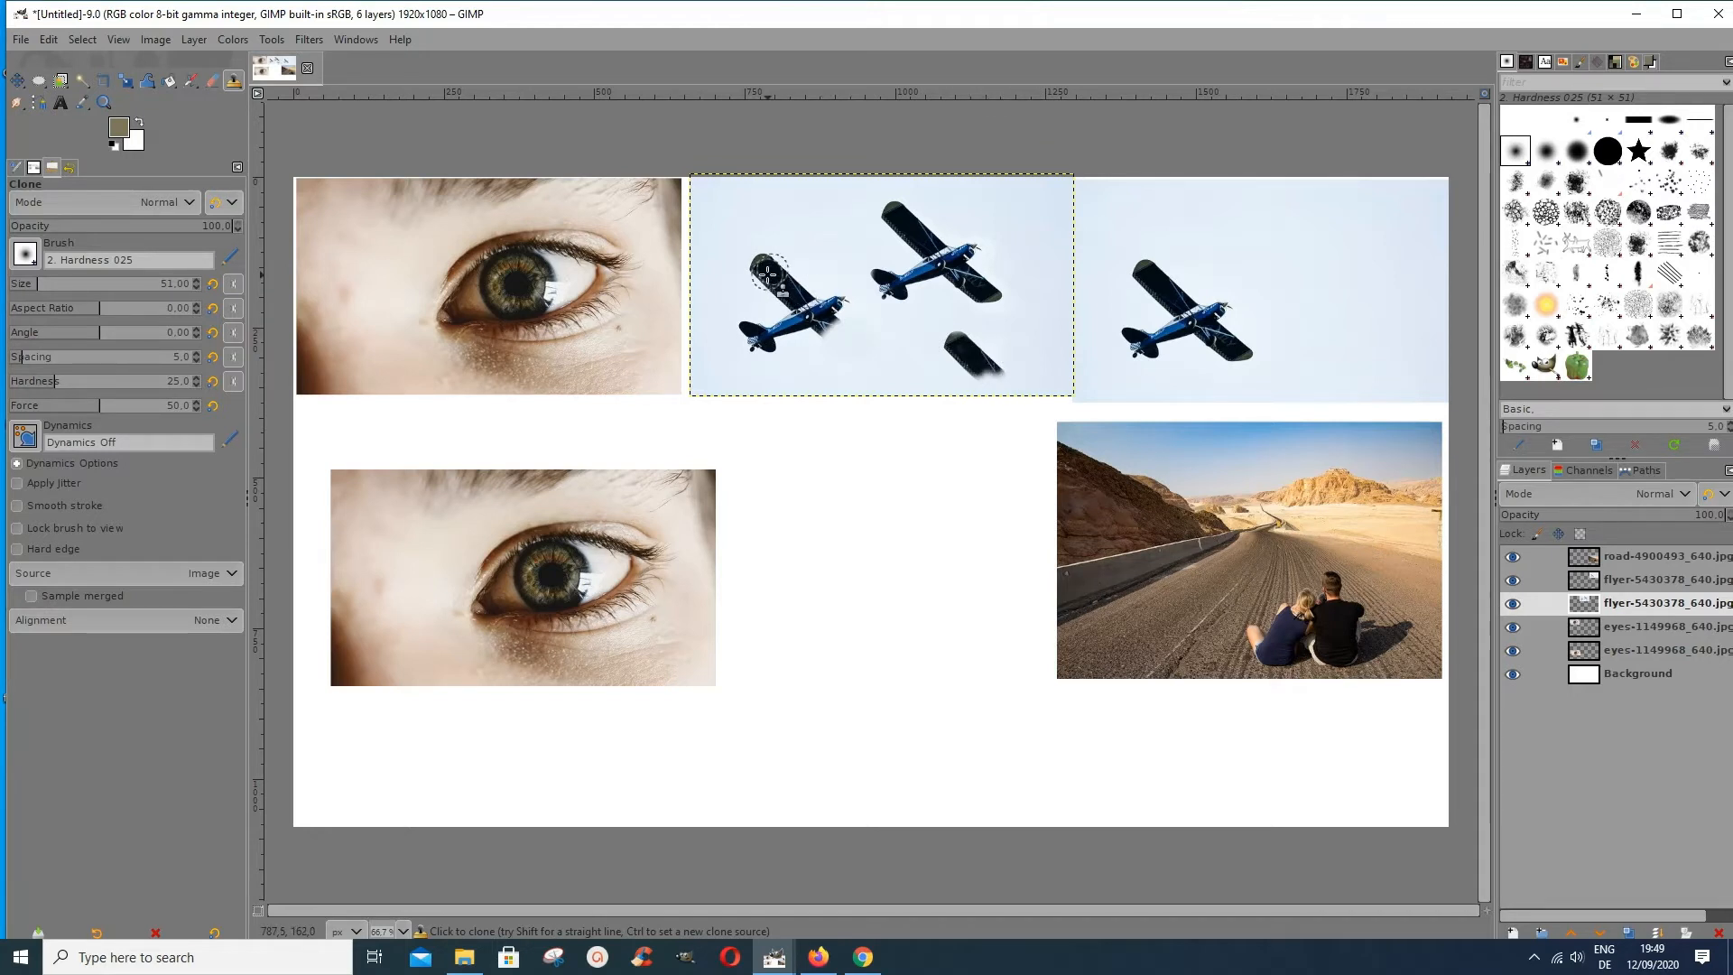
left_click(232, 620)
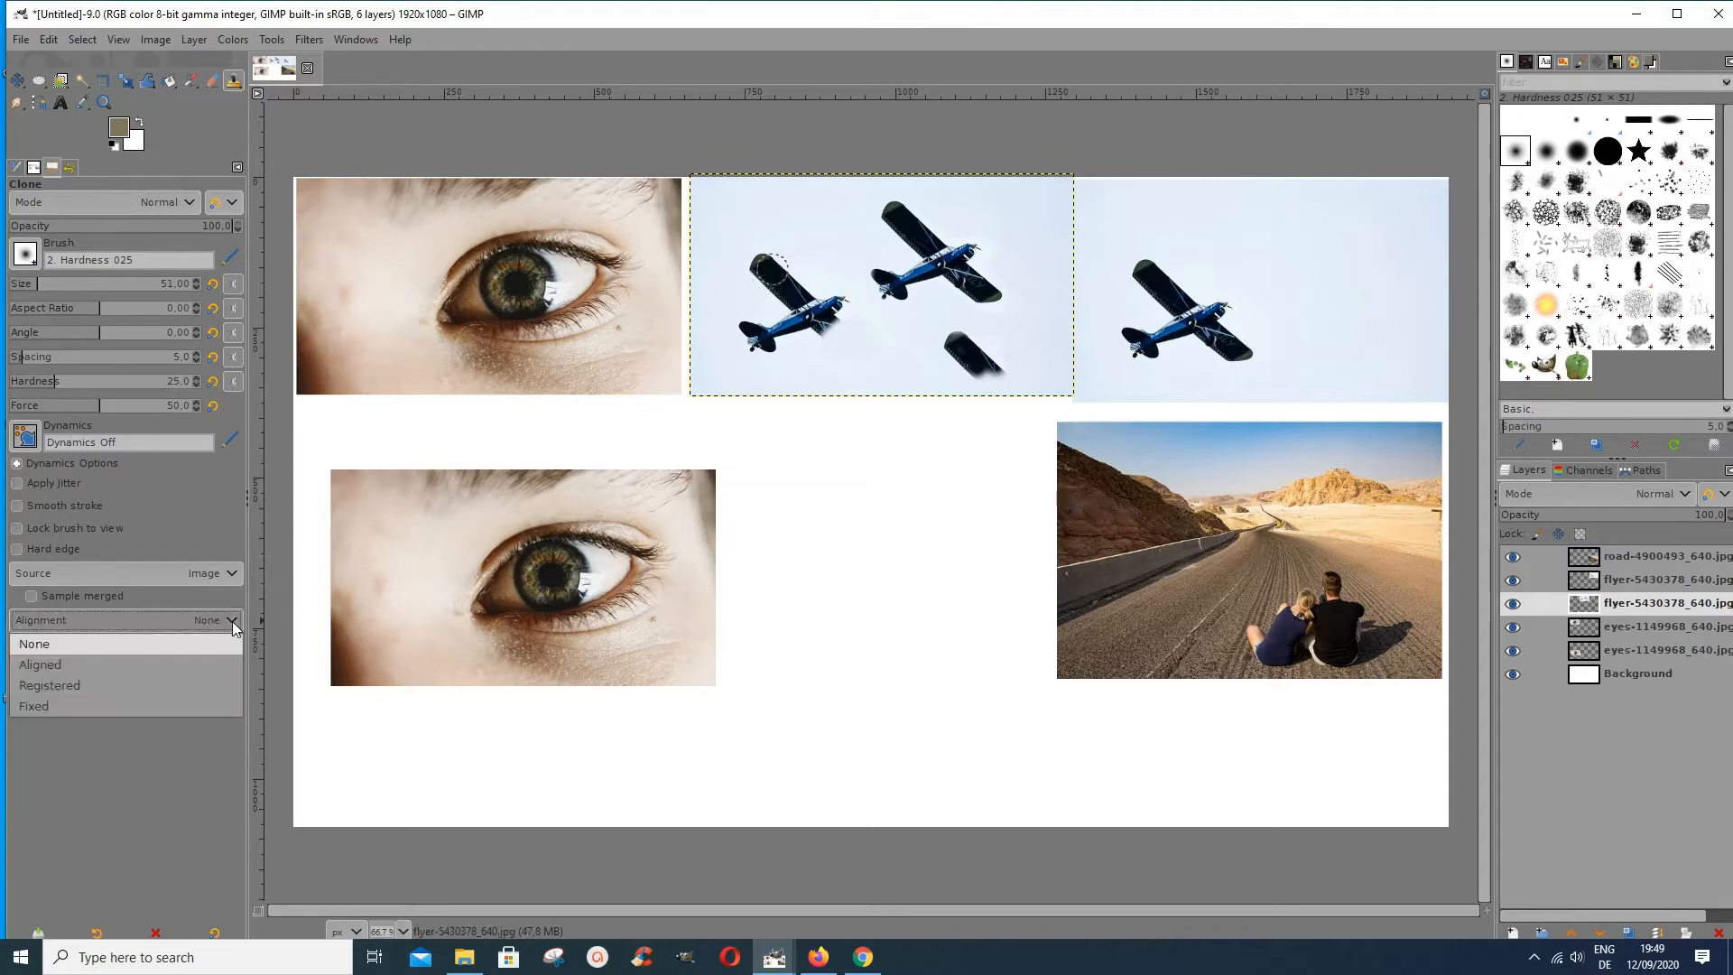
left_click(74, 663)
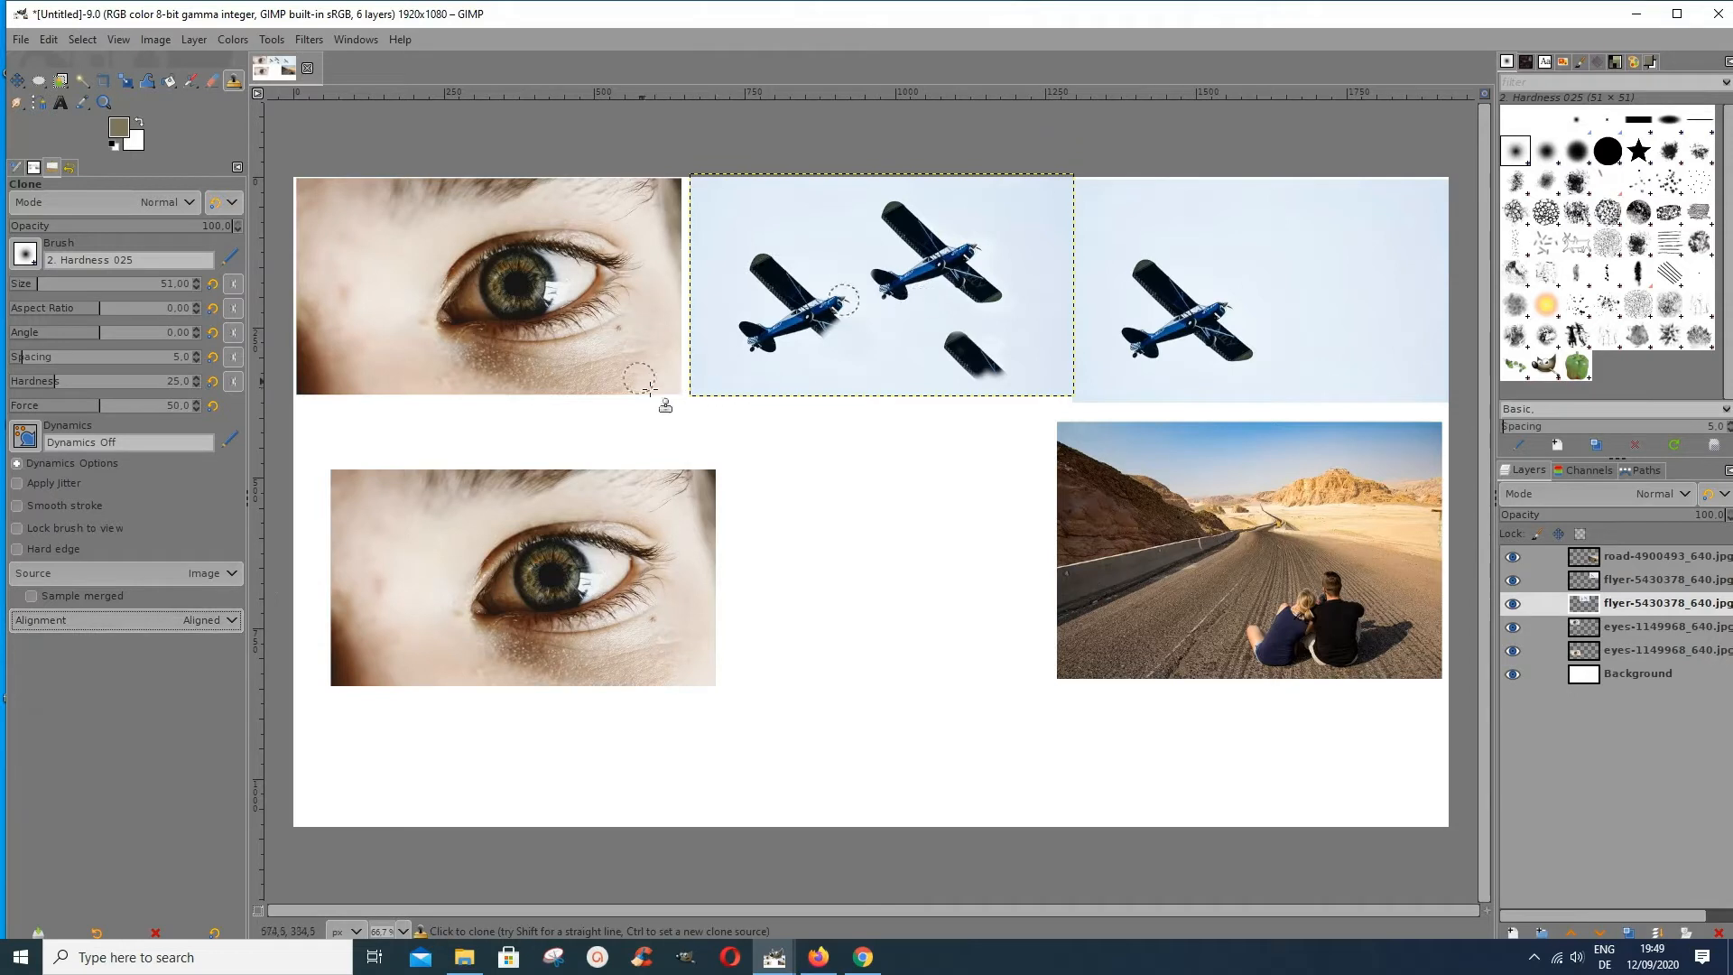
key("ctrl")
left_click(571, 354, "ctrl")
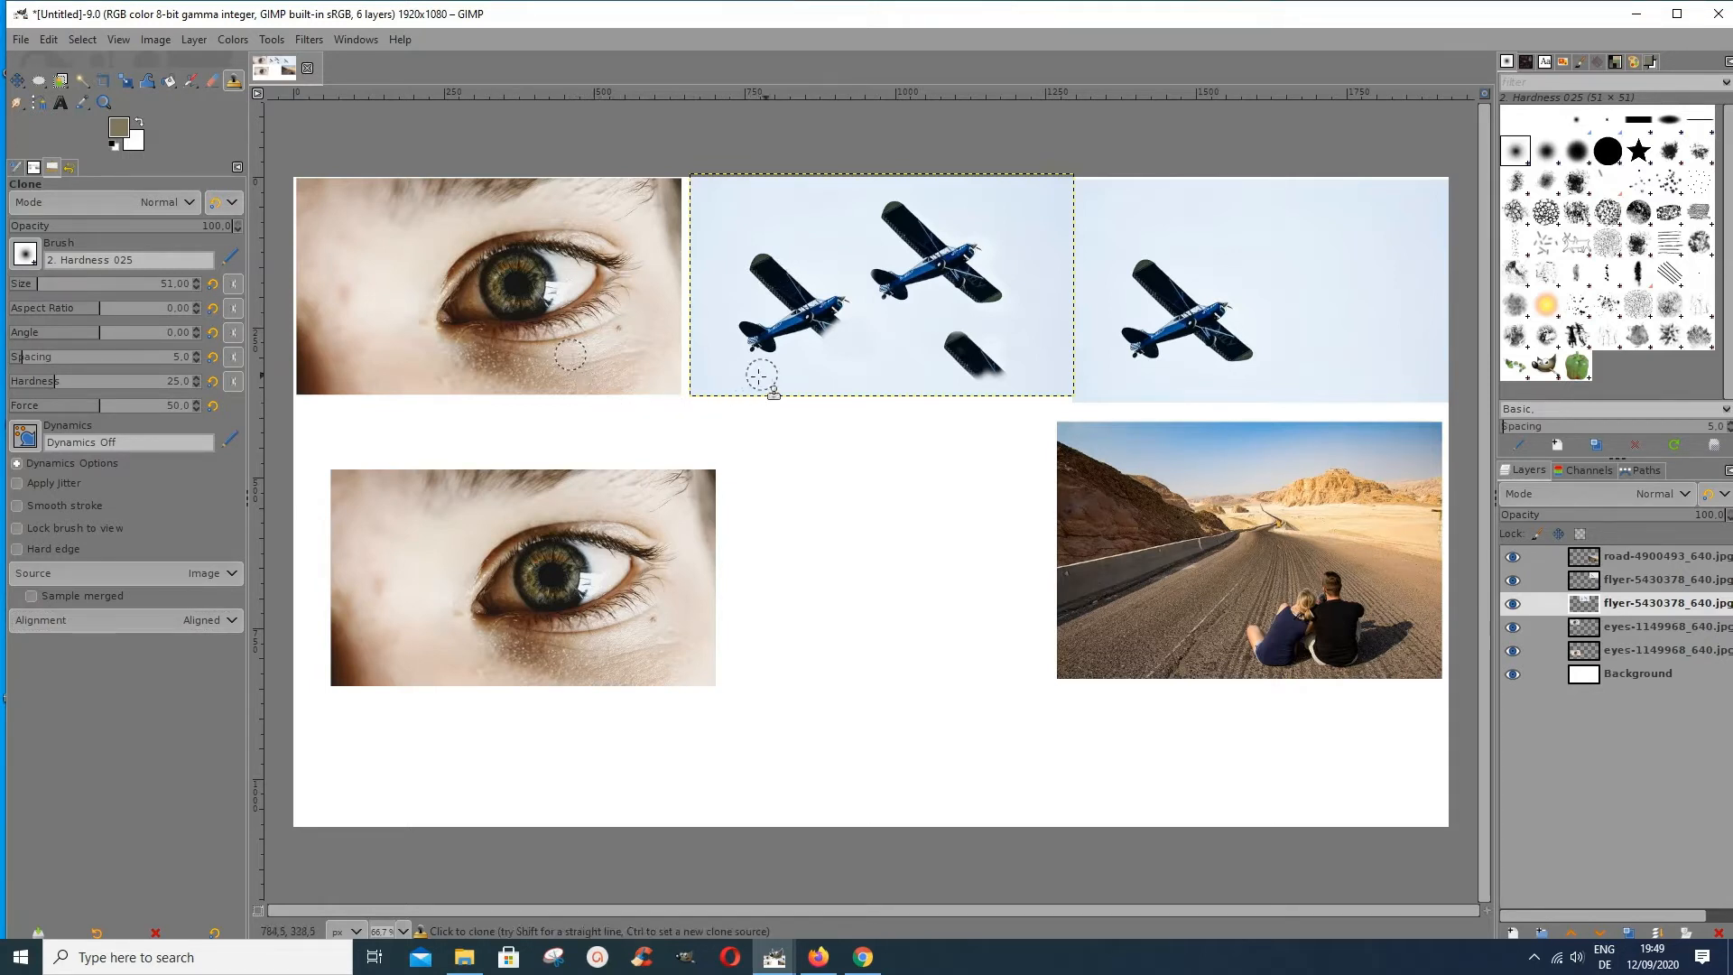
left_click(772, 272, "ctrl")
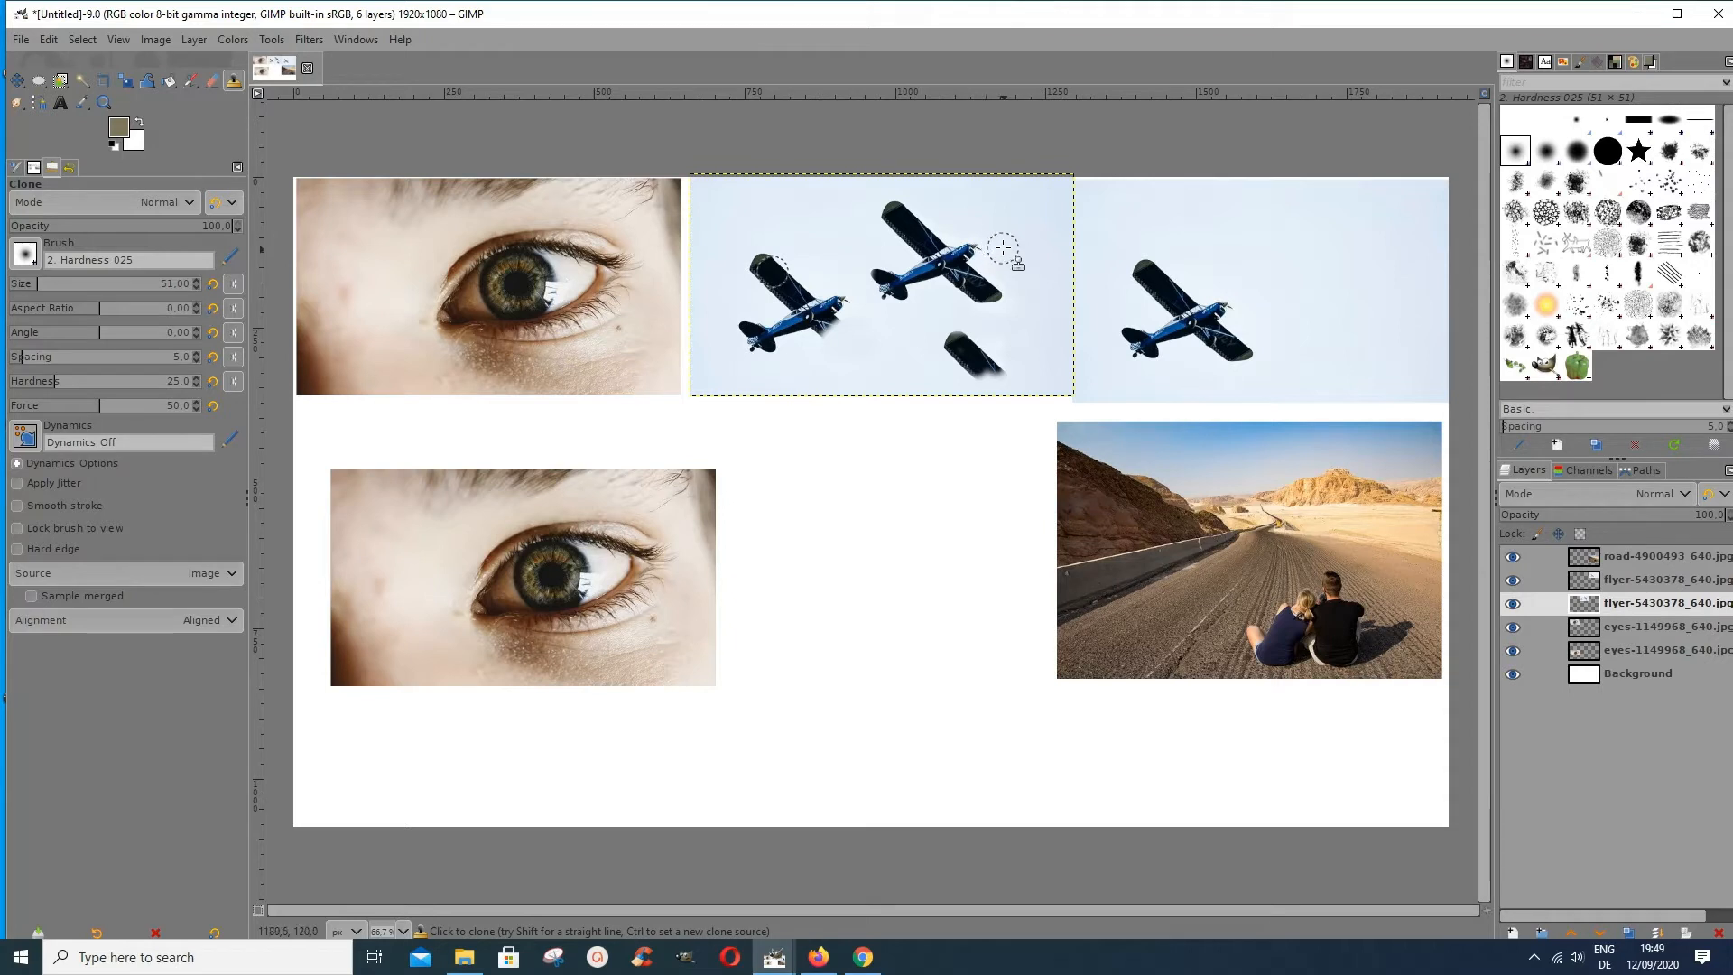
left_click_drag(1013, 234, 1037, 261)
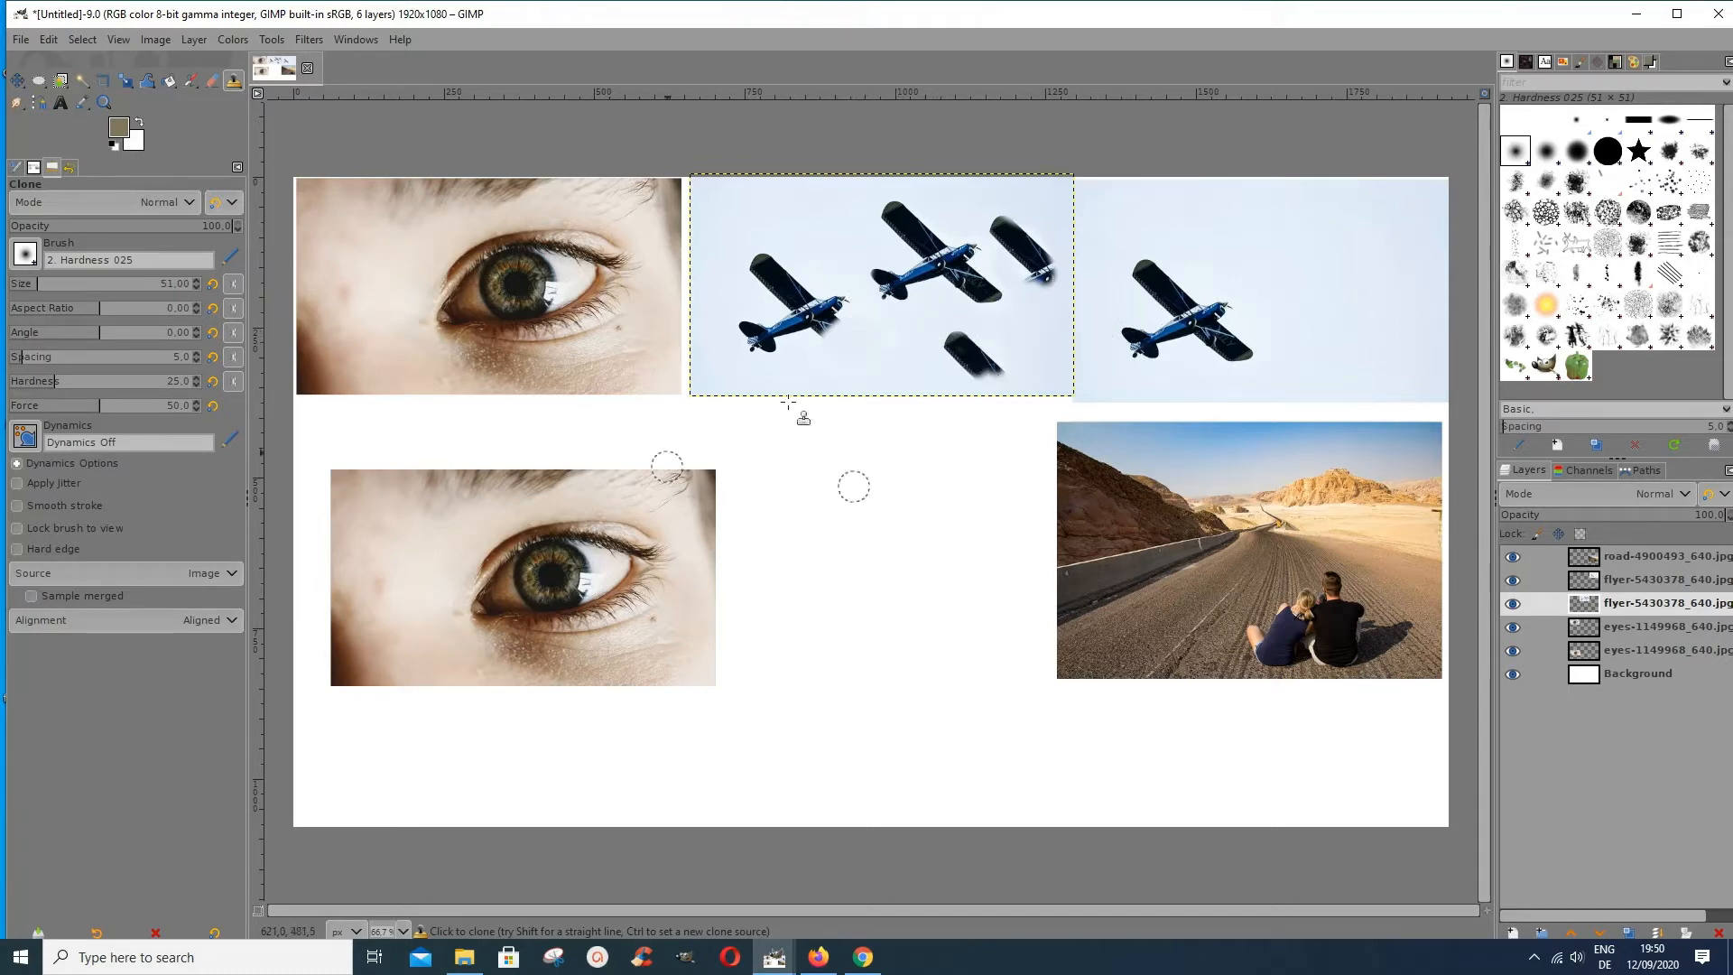
Set the clone alignment to None and clone the original plane's upper wing tip into four separate spots of the sky
left_click(237, 619)
left_click(60, 641)
left_click(763, 268, "ctrl")
mouse_move(864, 354)
left_mouse_down()
mouse_move(903, 372)
mouse_move(900, 354)
left_mouse_up()
mouse_move(812, 237)
left_mouse_down()
mouse_move(839, 214)
mouse_move(844, 249)
mouse_move(755, 220)
left_mouse_up()
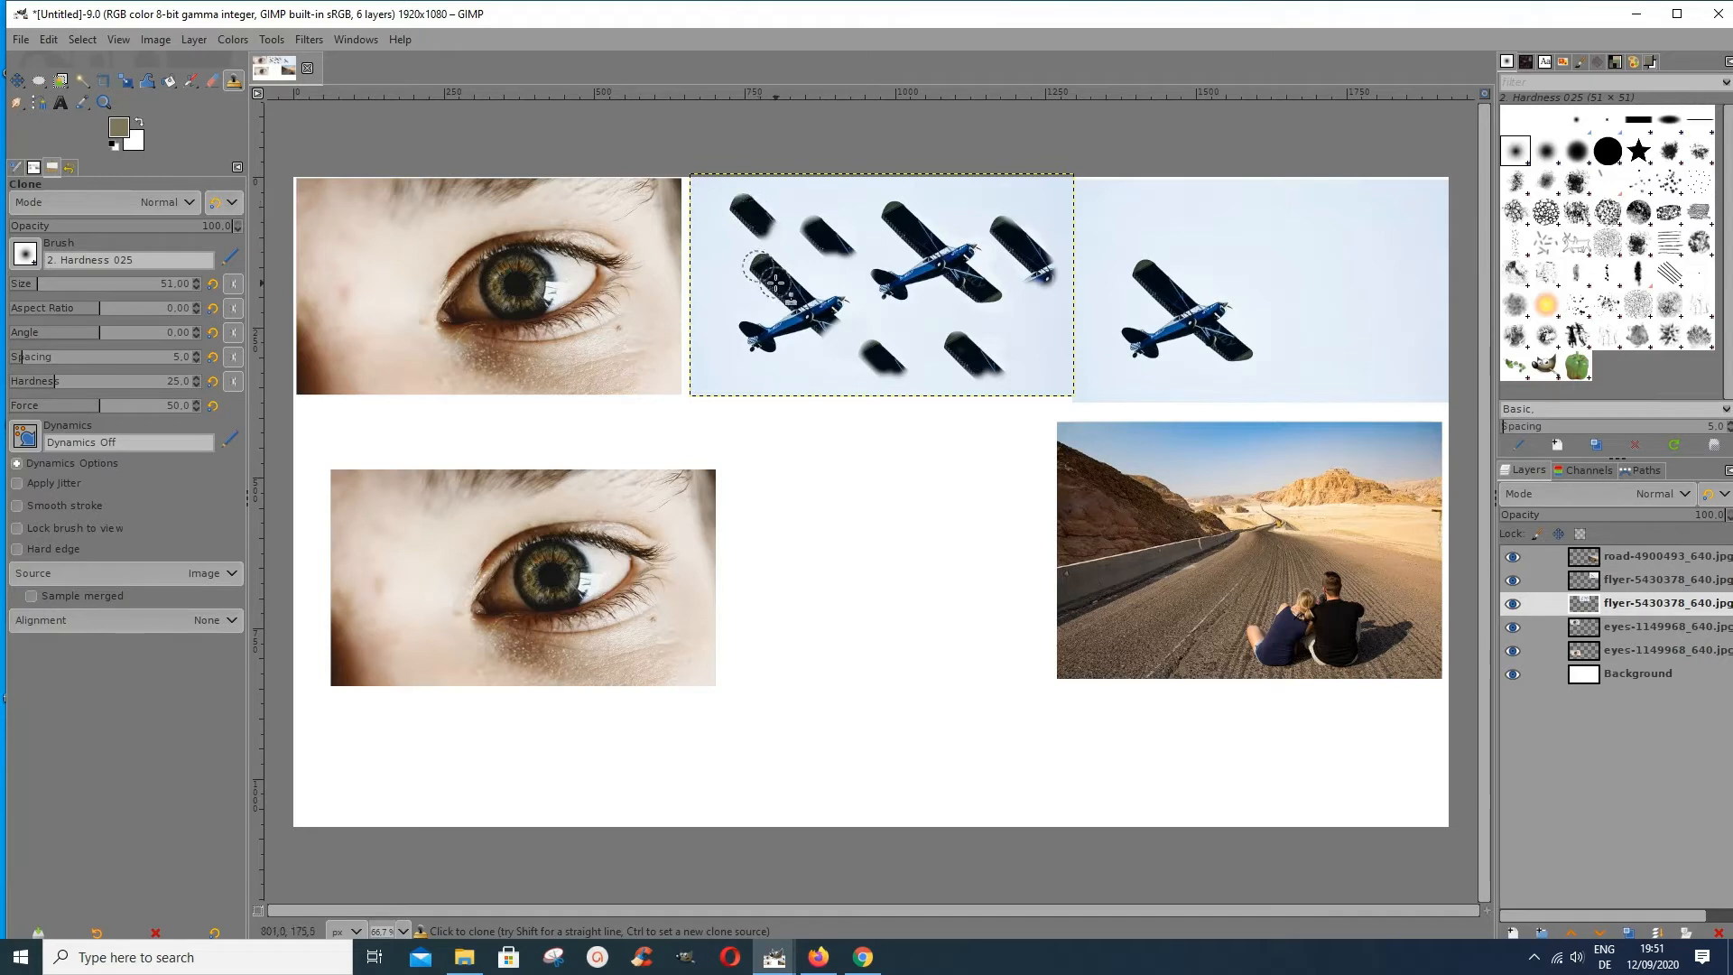
left_click_drag(1026, 341, 1044, 349)
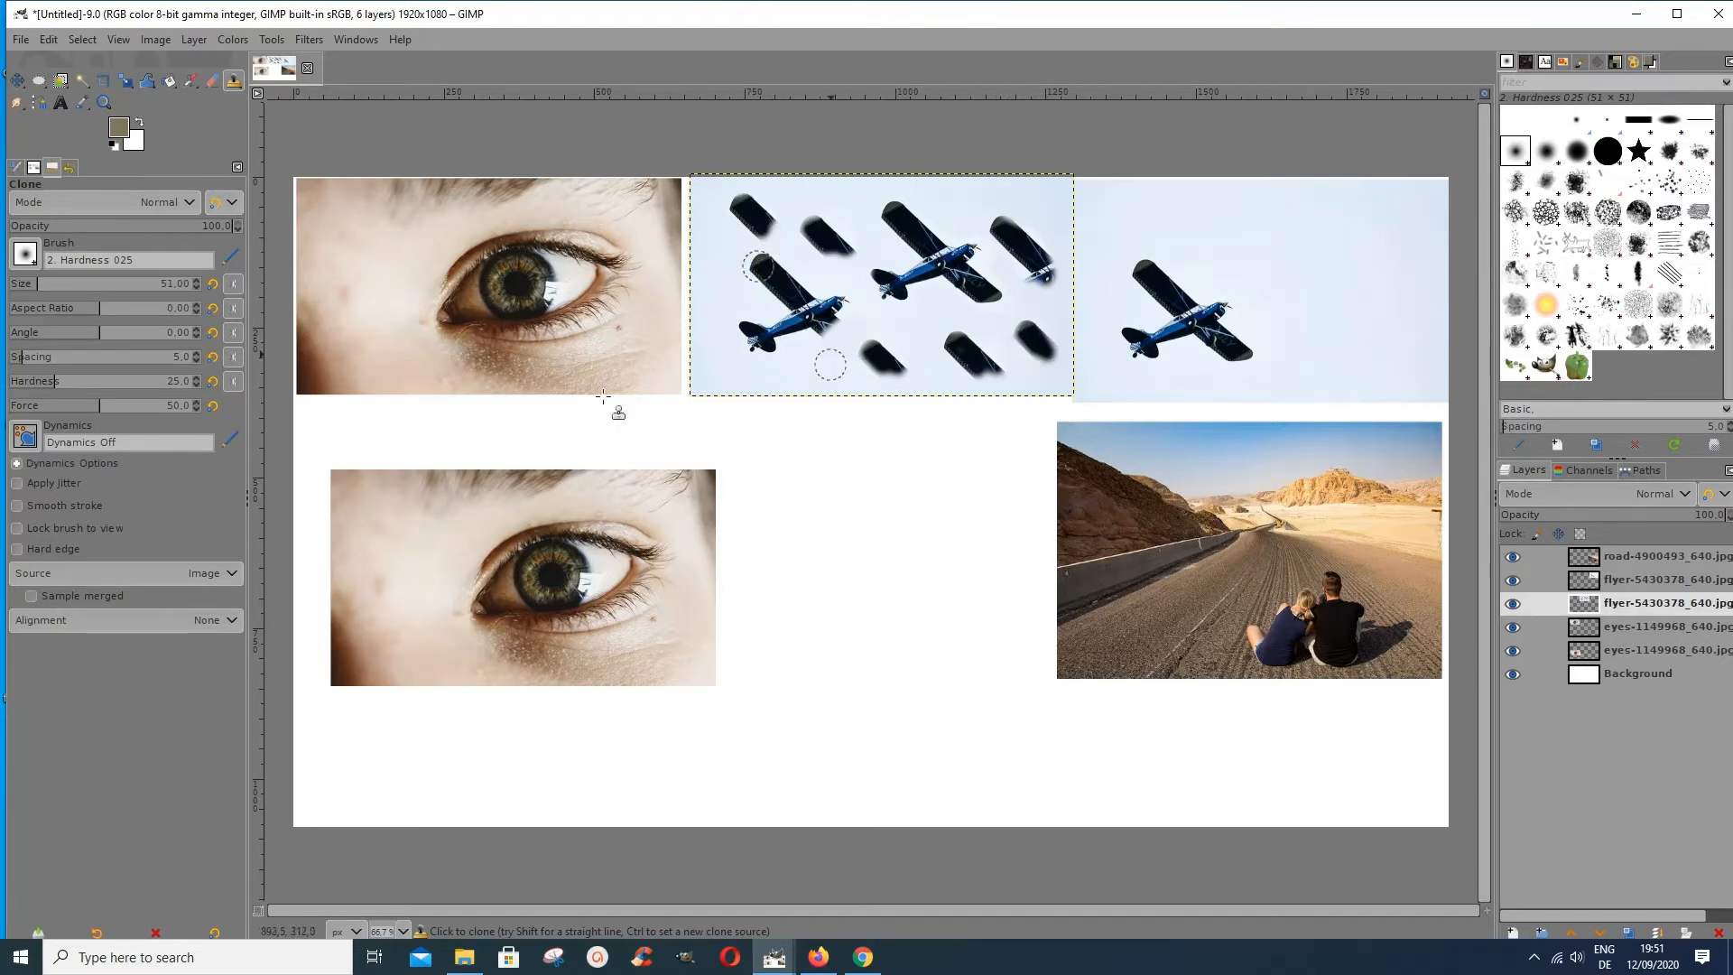
Set the clone alignment to Aligned and clone the wing tip just beside the original plane's upper wing
left_click(238, 619)
left_click(144, 670)
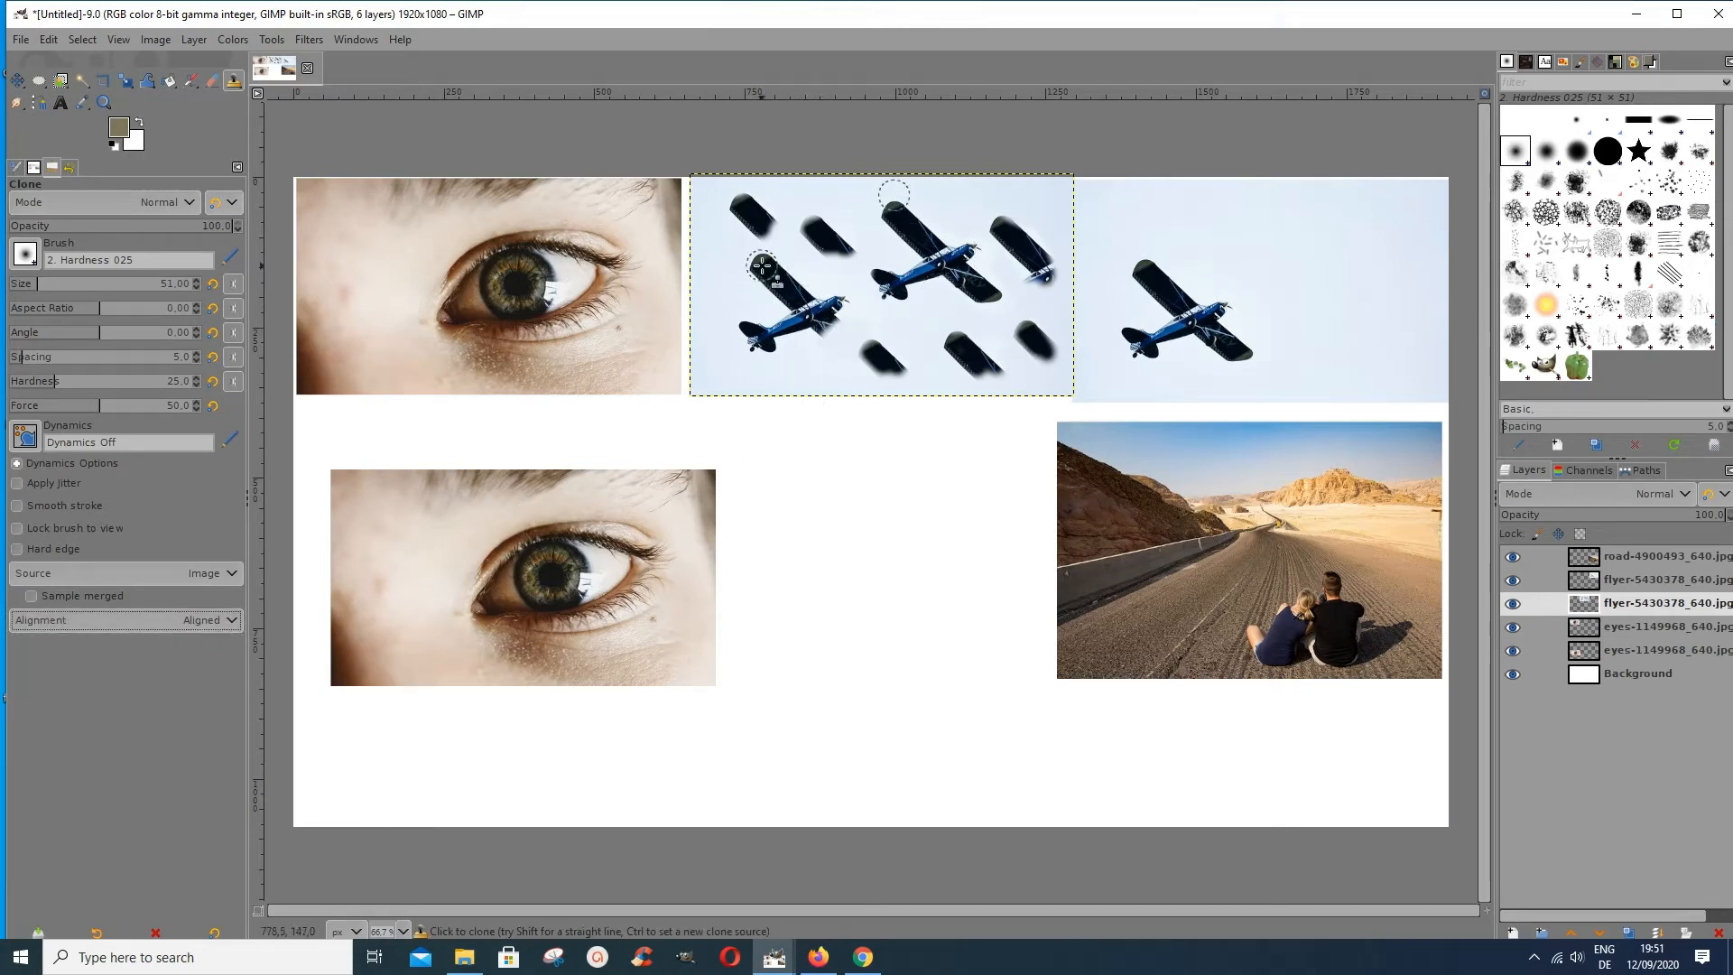
key("ctrl")
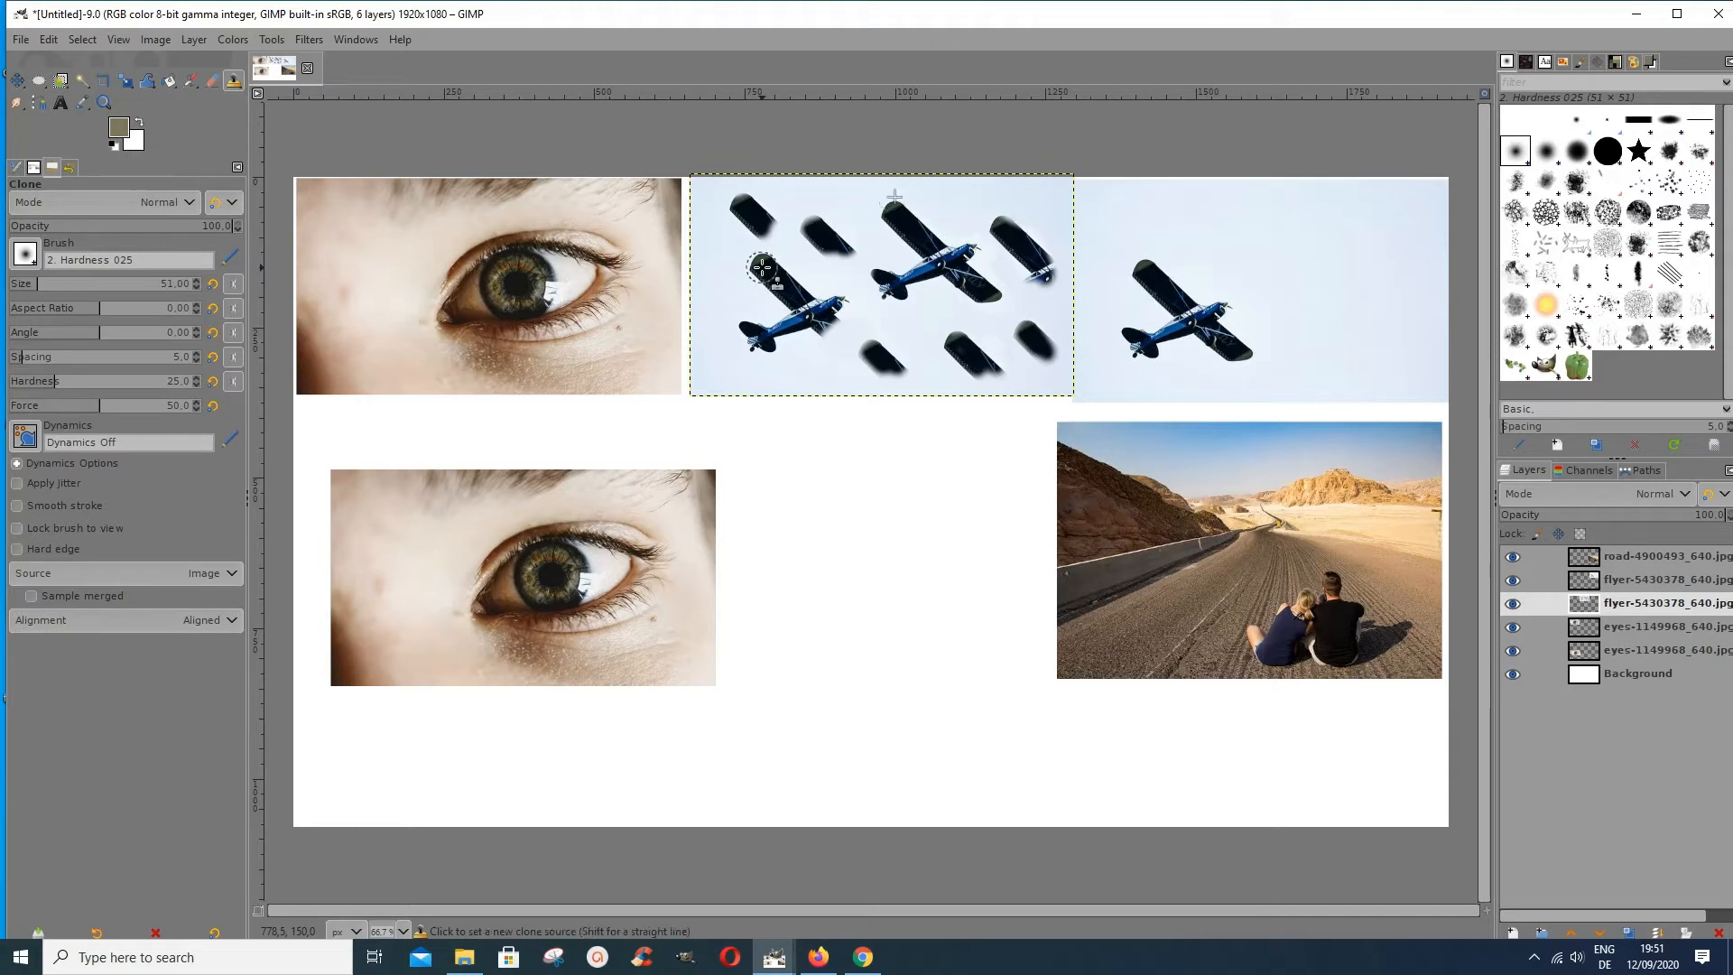
left_click(763, 267, "ctrl")
left_click_drag(790, 255, 813, 267)
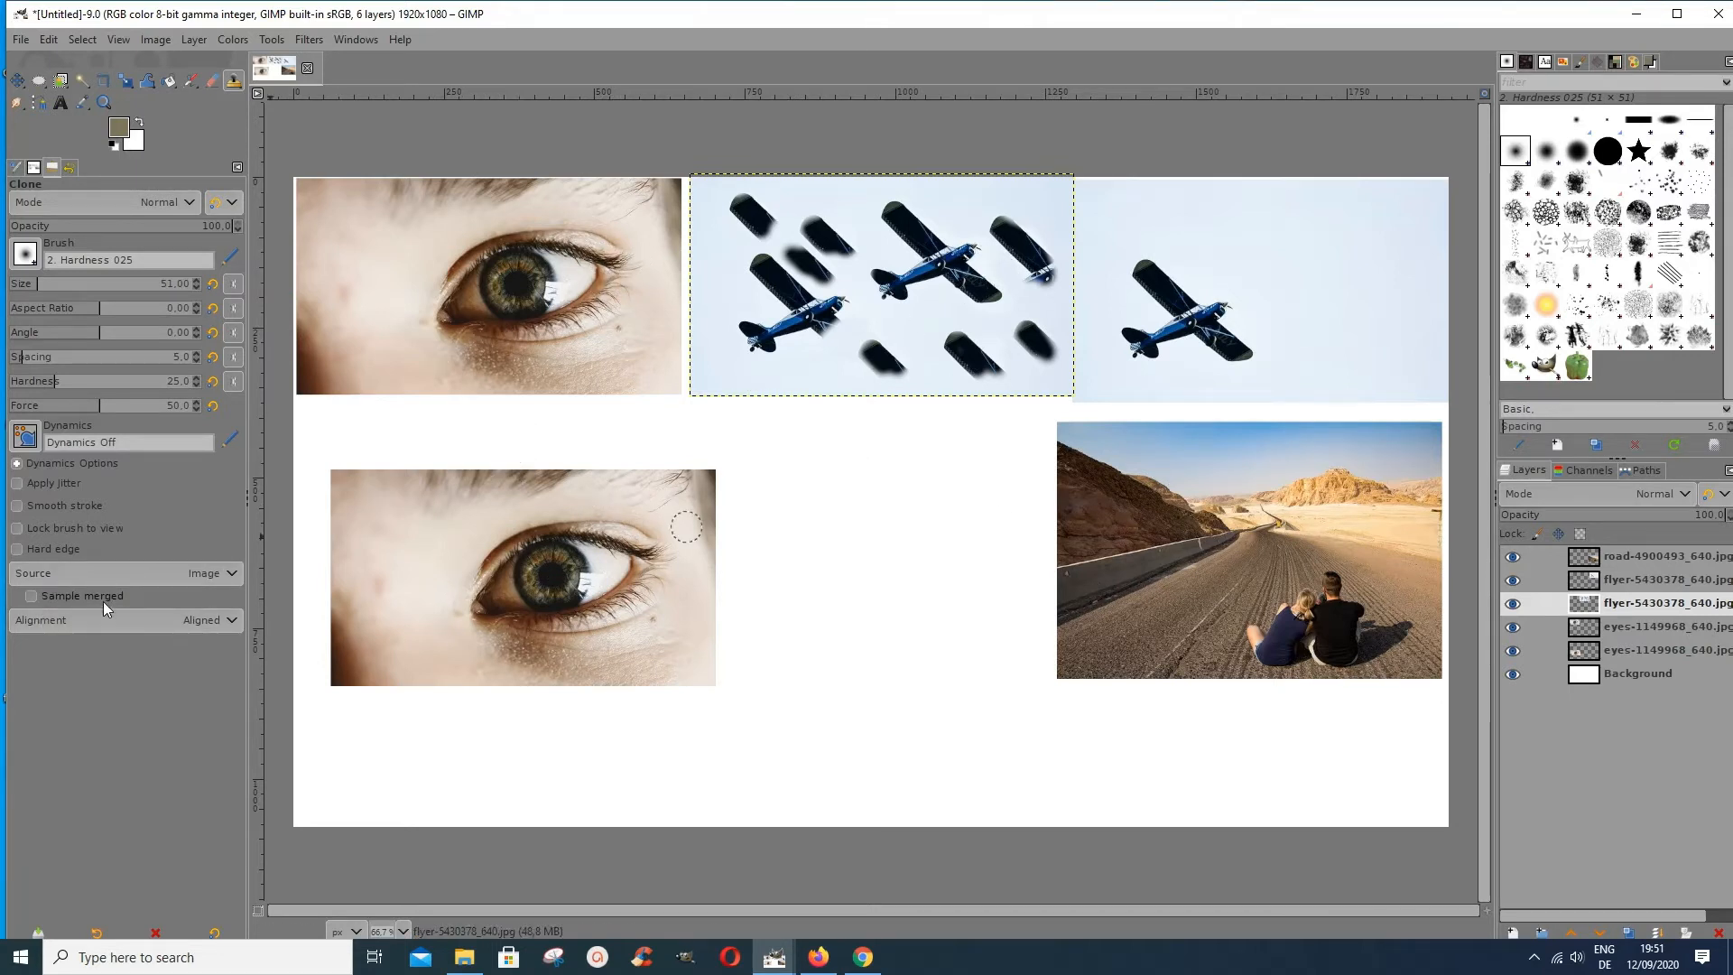
Revert the undo history to the Clone state before the extra wing pieces and return to the tool options
left_click(68, 168)
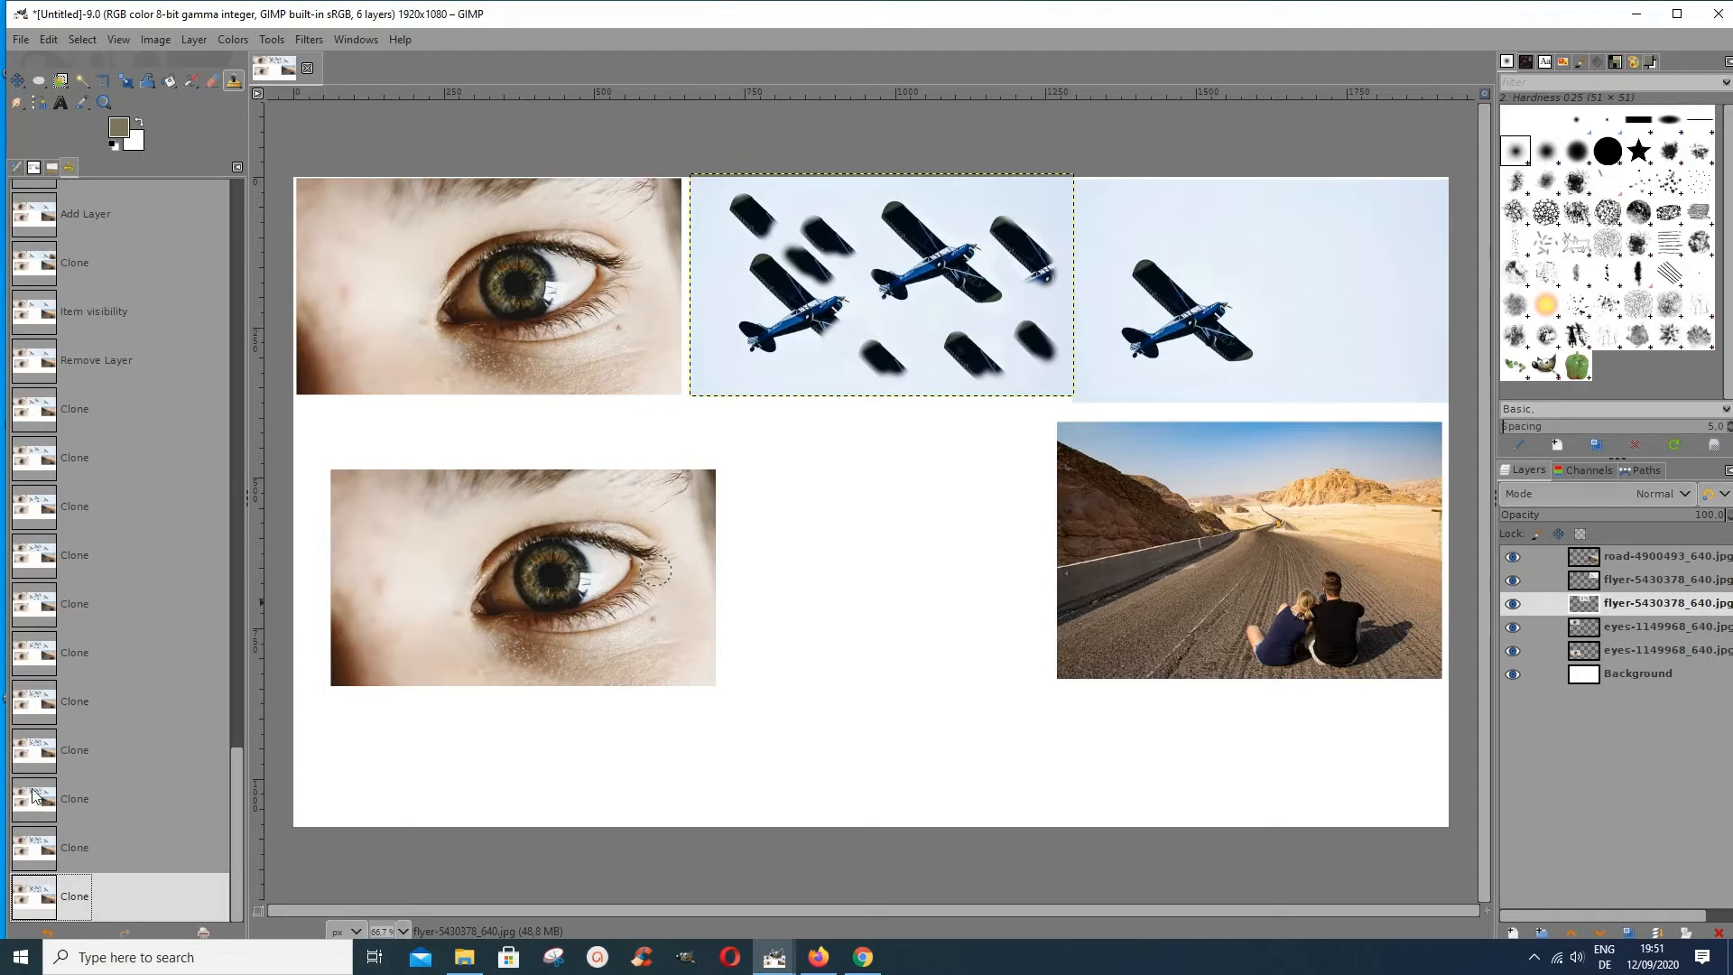
left_click(36, 605)
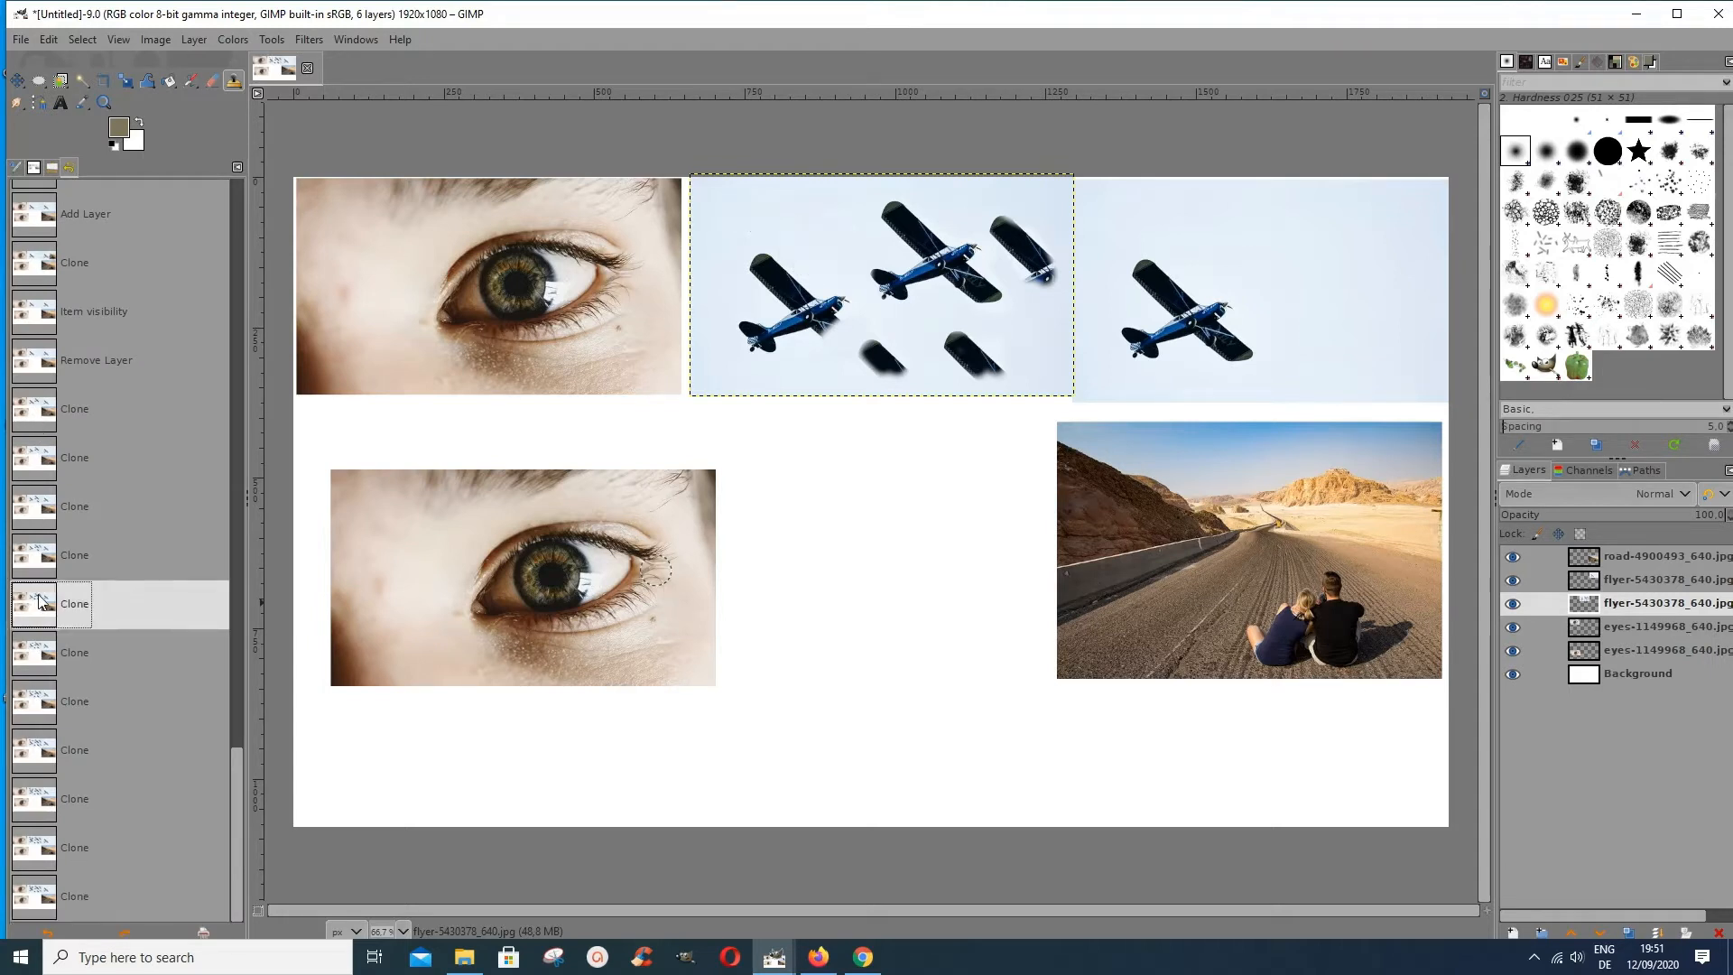
left_click(36, 476)
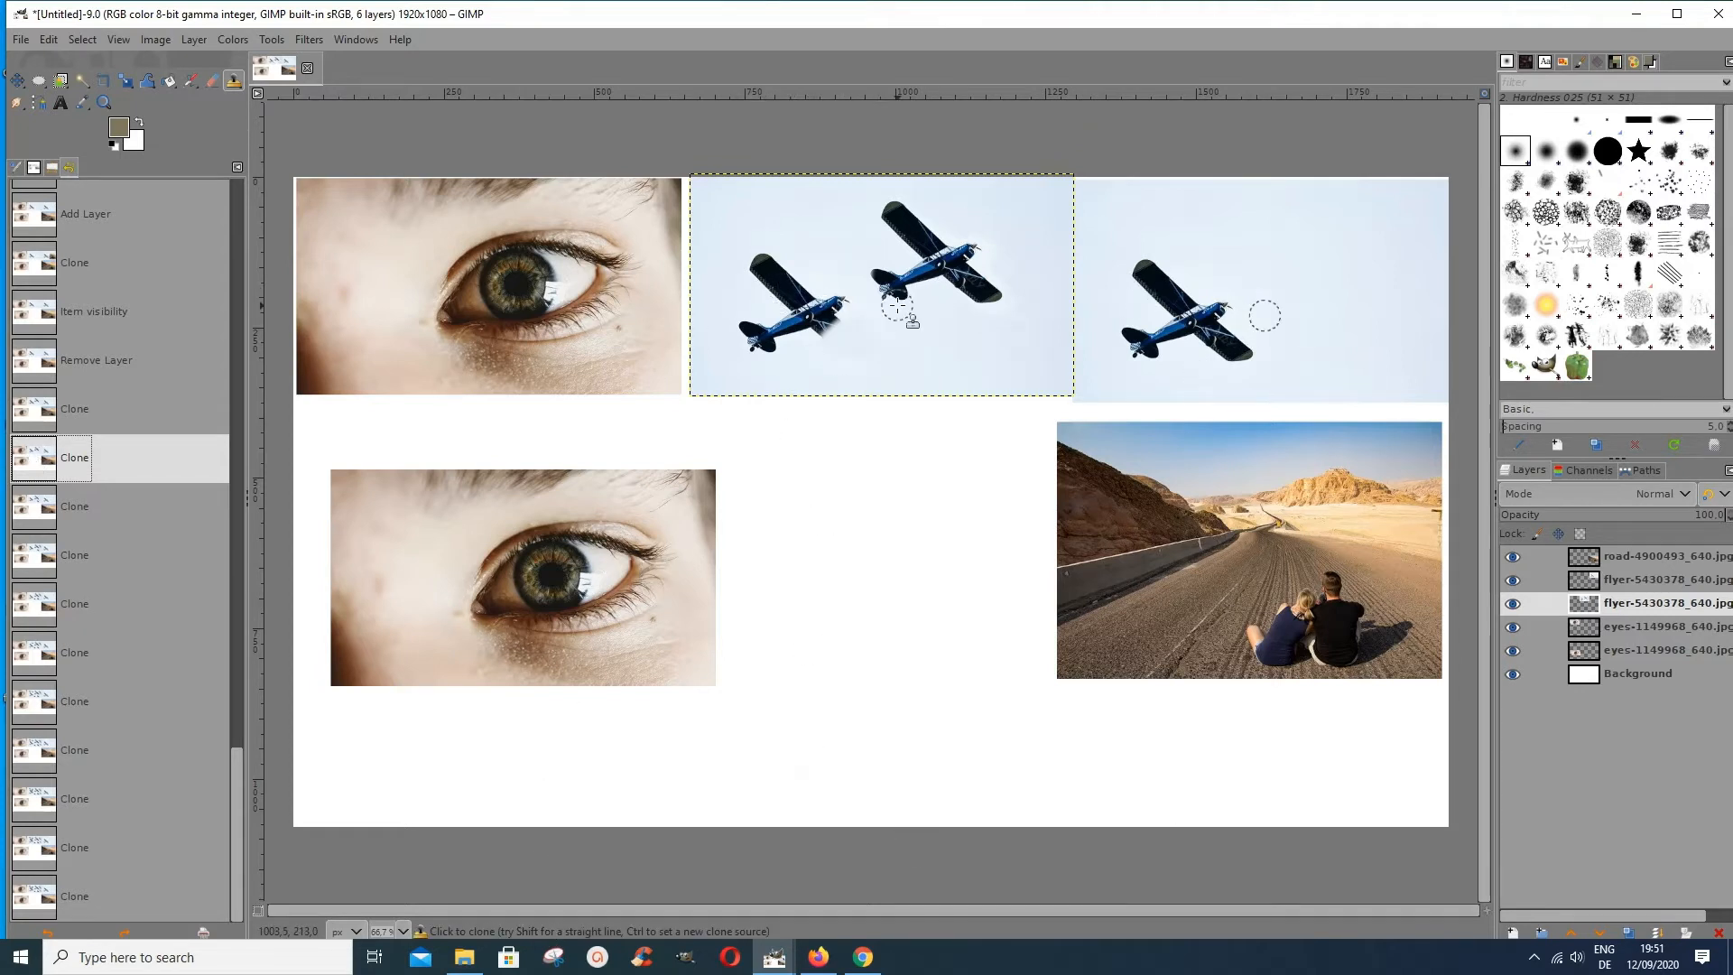
left_click(53, 168)
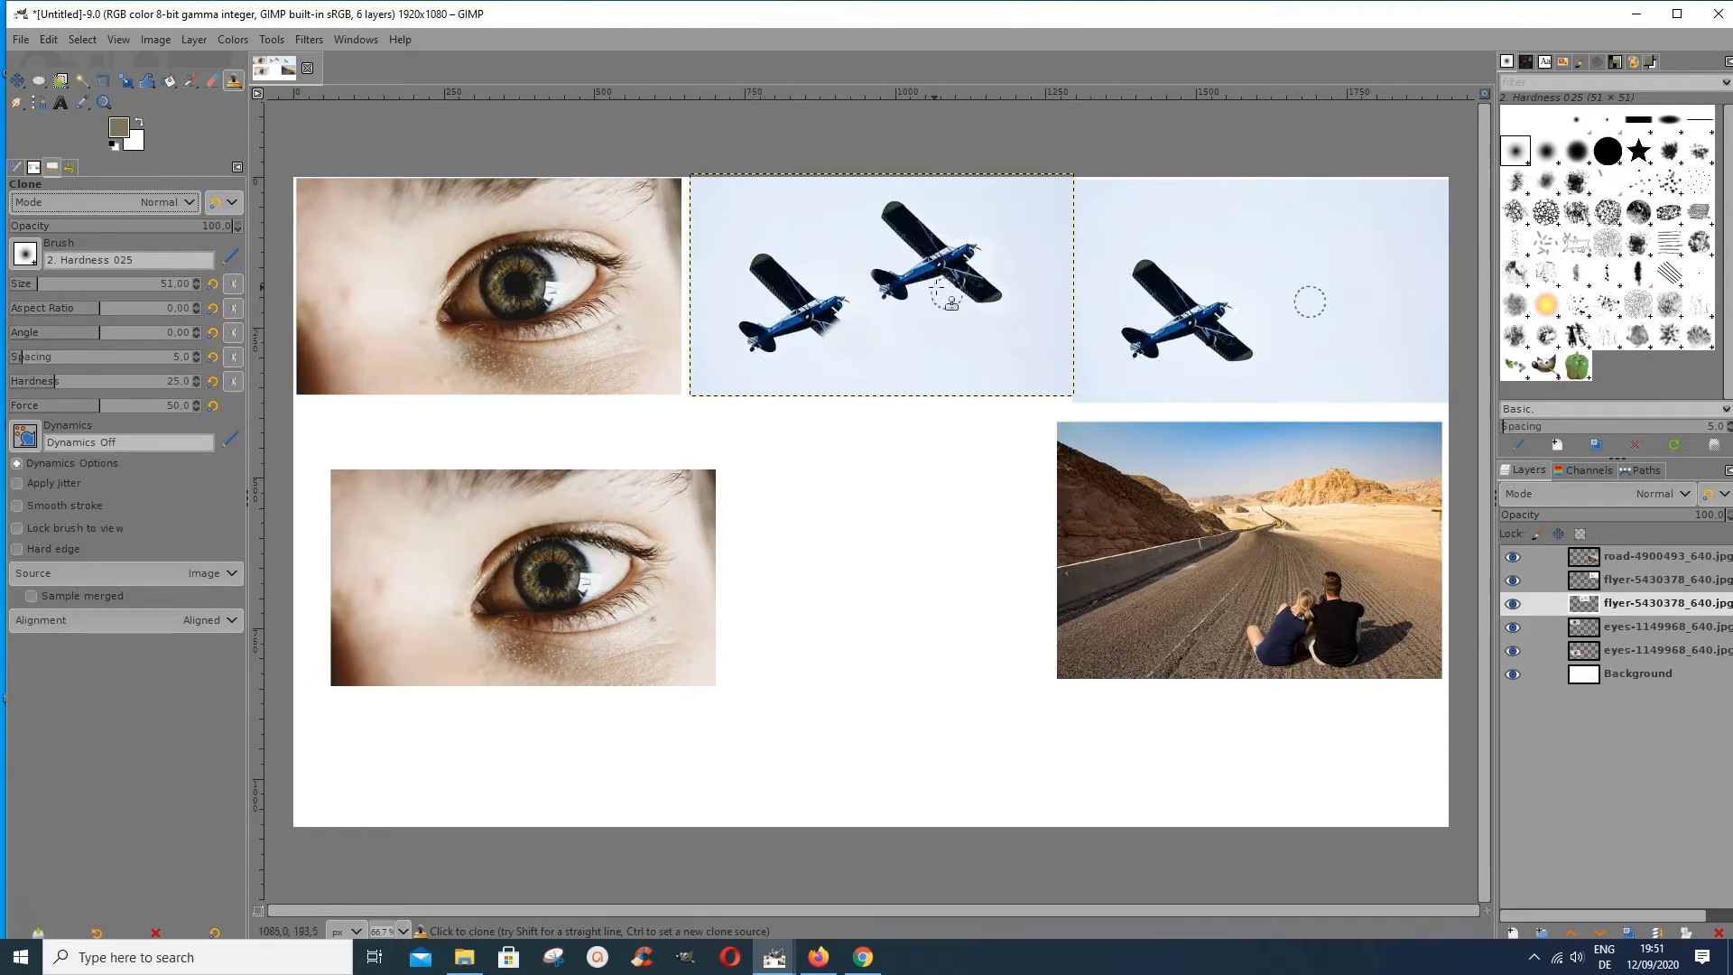
With the Healing tool, sample the plane in the right-hand flyer photo's layer and paint a second plane into its sky
right_click(236, 81)
left_click(314, 129)
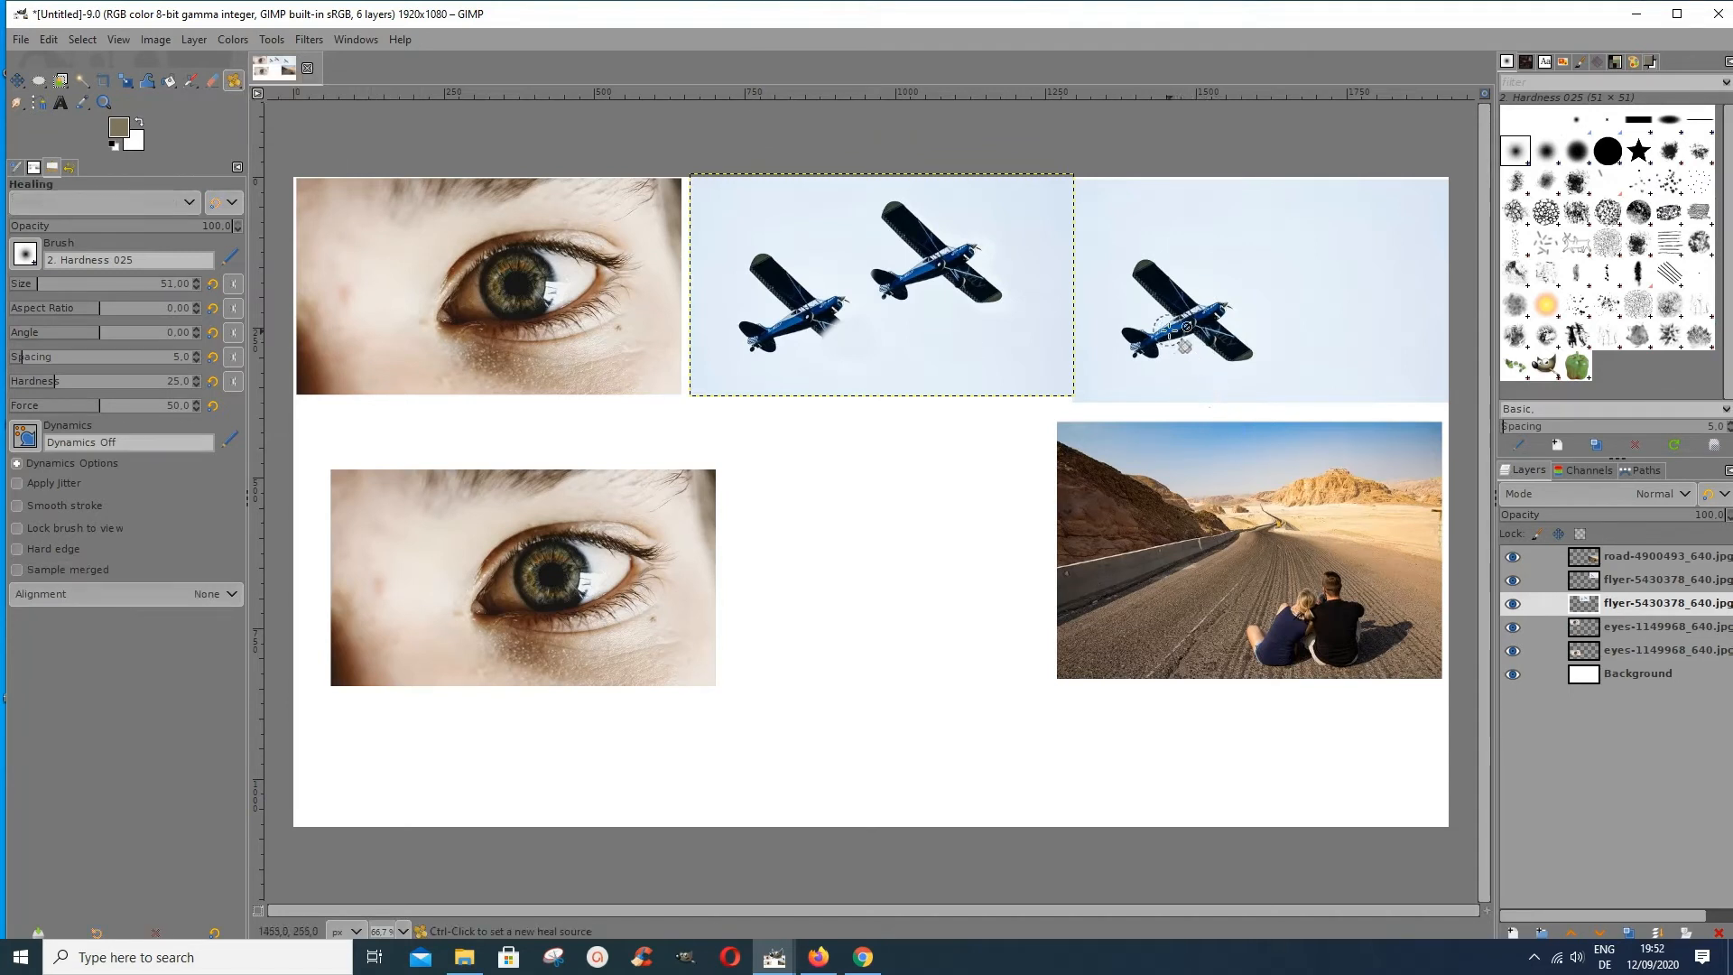
left_click(1588, 585)
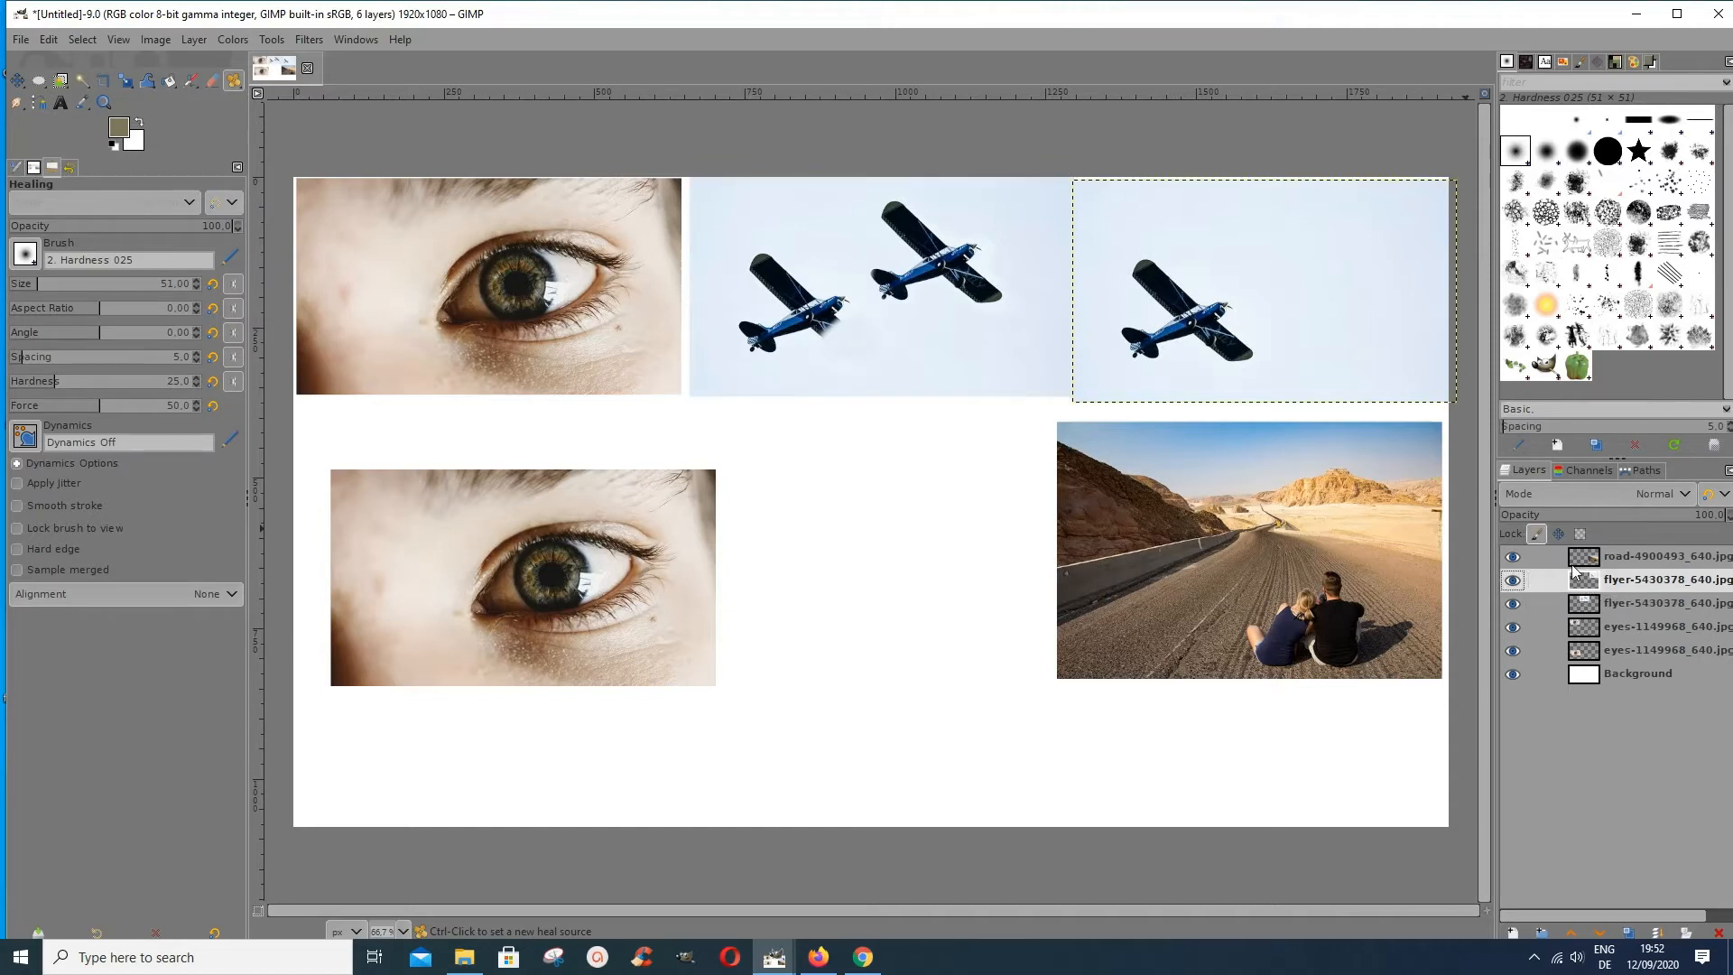
left_click(1195, 321, "ctrl")
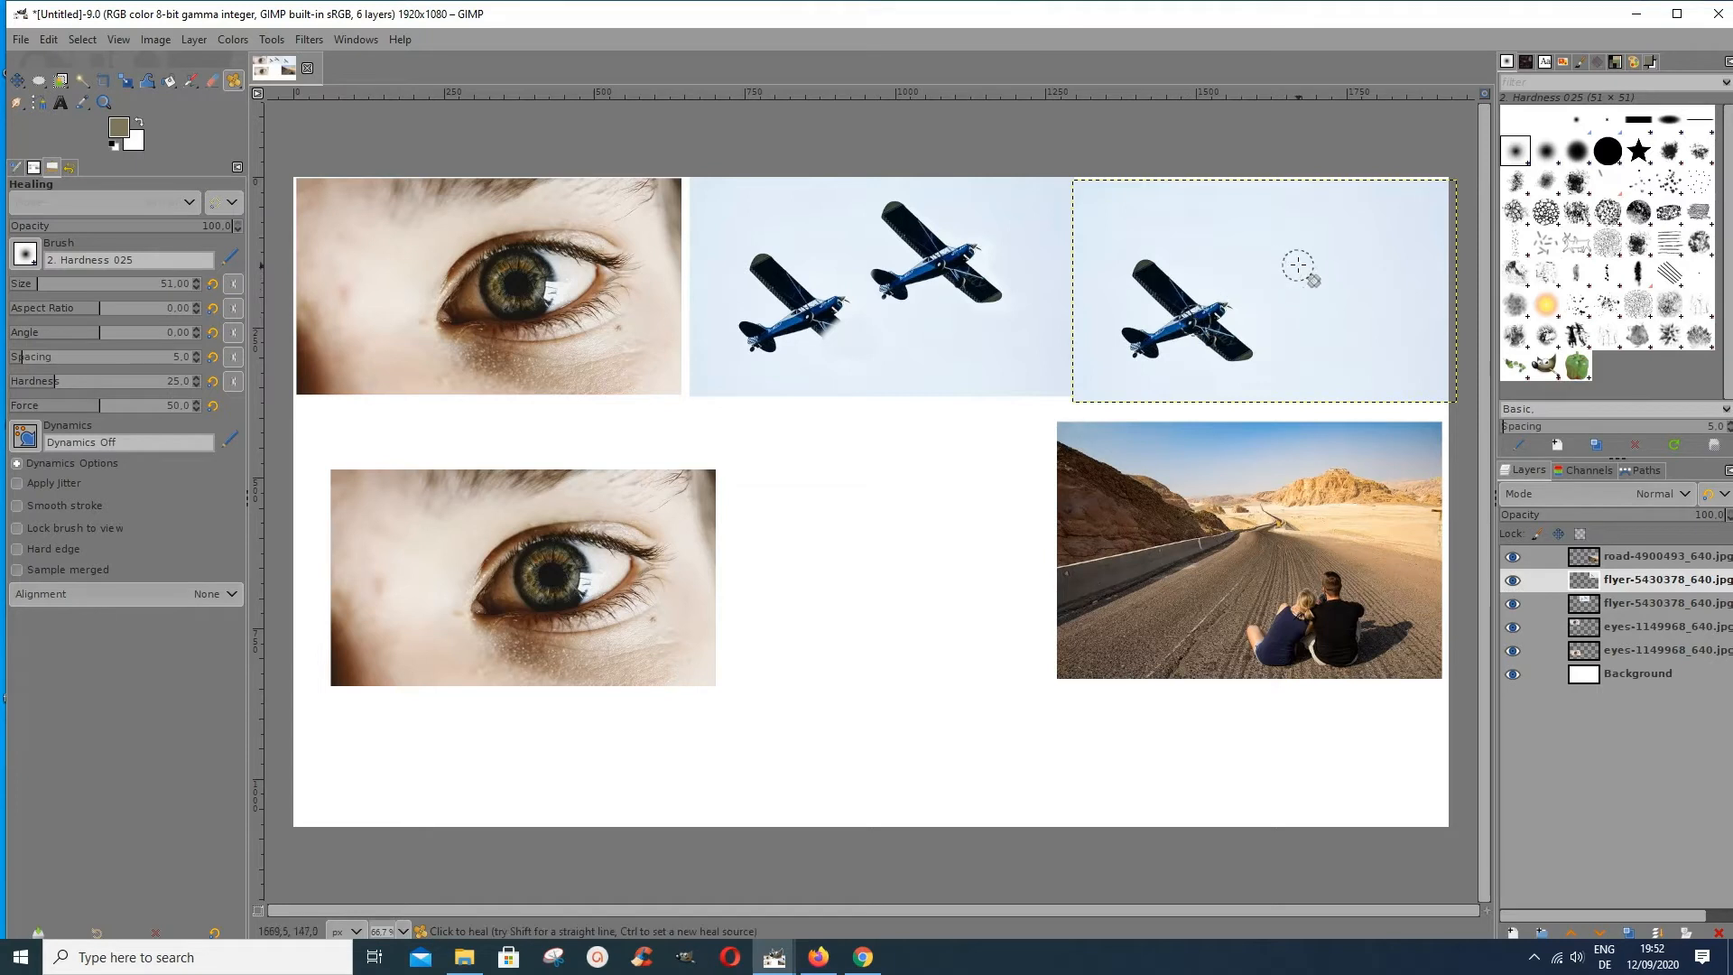
mouse_move(1300, 274)
left_mouse_down()
mouse_move(1353, 252)
mouse_move(1241, 298)
mouse_move(1273, 322)
mouse_move(1218, 268)
mouse_move(1304, 254)
mouse_move(1259, 235)
mouse_move(1274, 258)
mouse_move(1248, 231)
mouse_move(1272, 256)
mouse_move(1248, 215)
mouse_move(1313, 275)
mouse_move(1247, 229)
mouse_move(1253, 209)
mouse_move(1363, 329)
mouse_move(1285, 261)
mouse_move(1336, 309)
mouse_move(1313, 251)
mouse_move(1330, 247)
mouse_move(1265, 288)
mouse_move(1256, 274)
mouse_move(1259, 307)
mouse_move(1239, 272)
mouse_move(1274, 267)
mouse_move(1261, 224)
mouse_move(1351, 319)
mouse_move(1322, 243)
mouse_move(1251, 214)
mouse_move(1312, 245)
mouse_move(1254, 222)
mouse_move(1247, 262)
left_mouse_up()
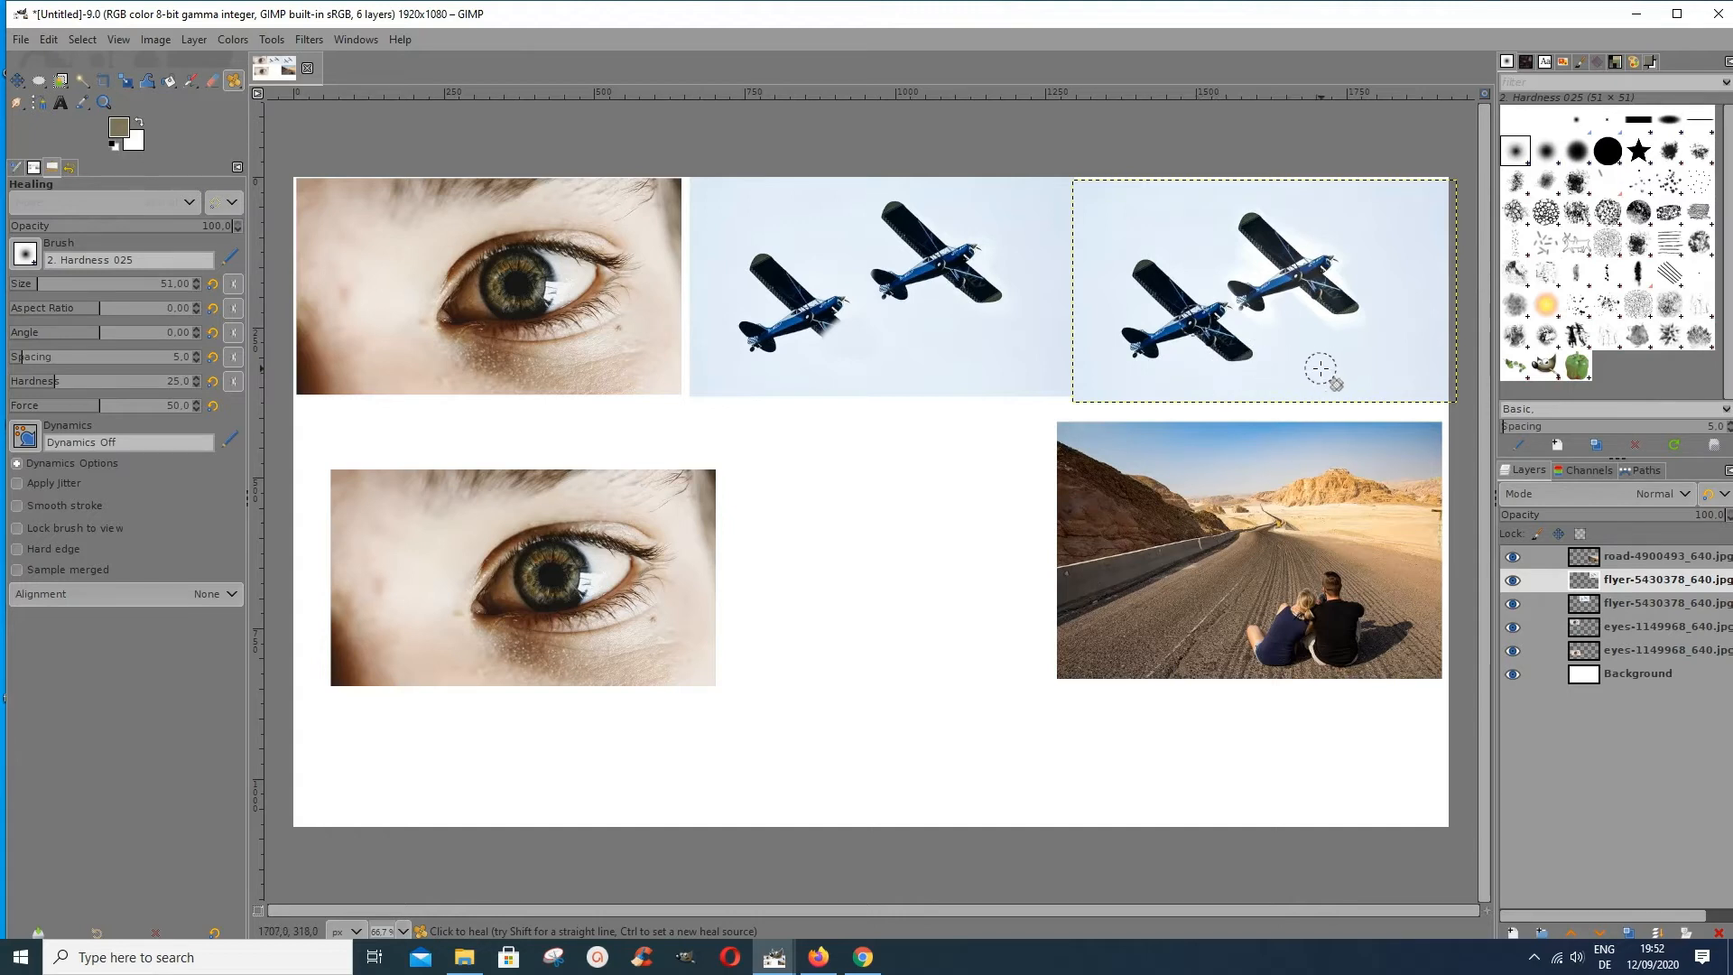
Sample the empty sky below the second plane and heal over the original plane's lower wing
key("ctrl")
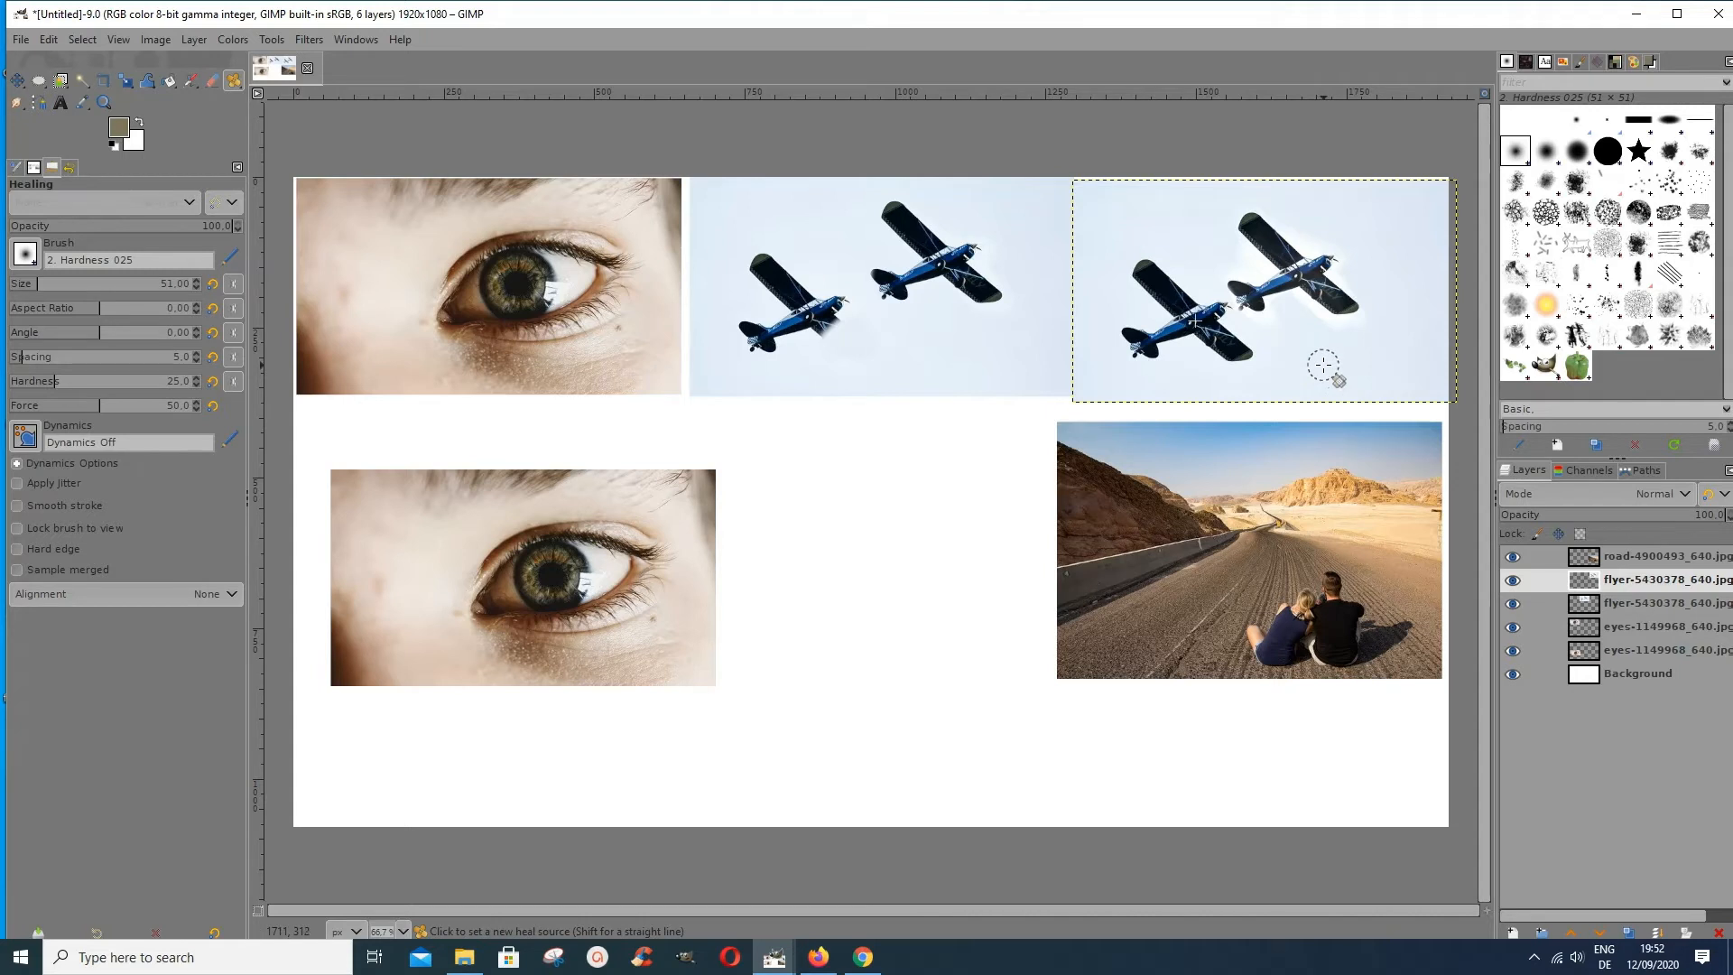
left_click(1313, 348, "ctrl")
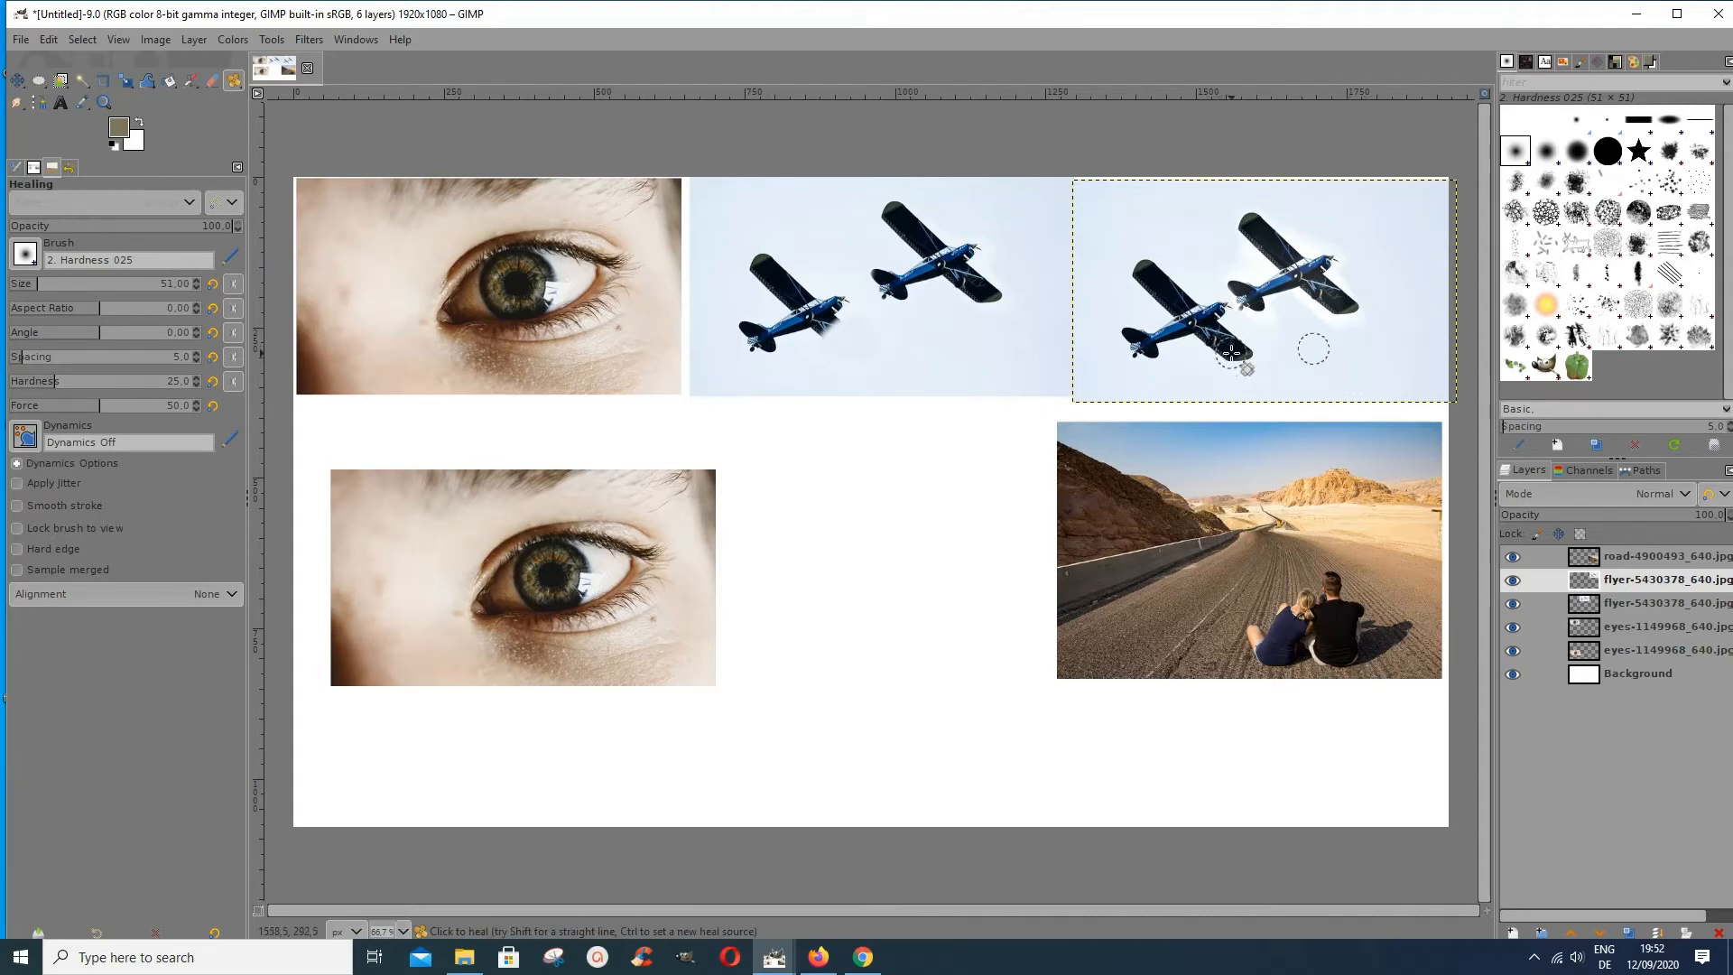
mouse_move(1231, 352)
left_mouse_down()
mouse_move(1225, 337)
mouse_move(1200, 352)
mouse_move(1245, 350)
left_mouse_up()
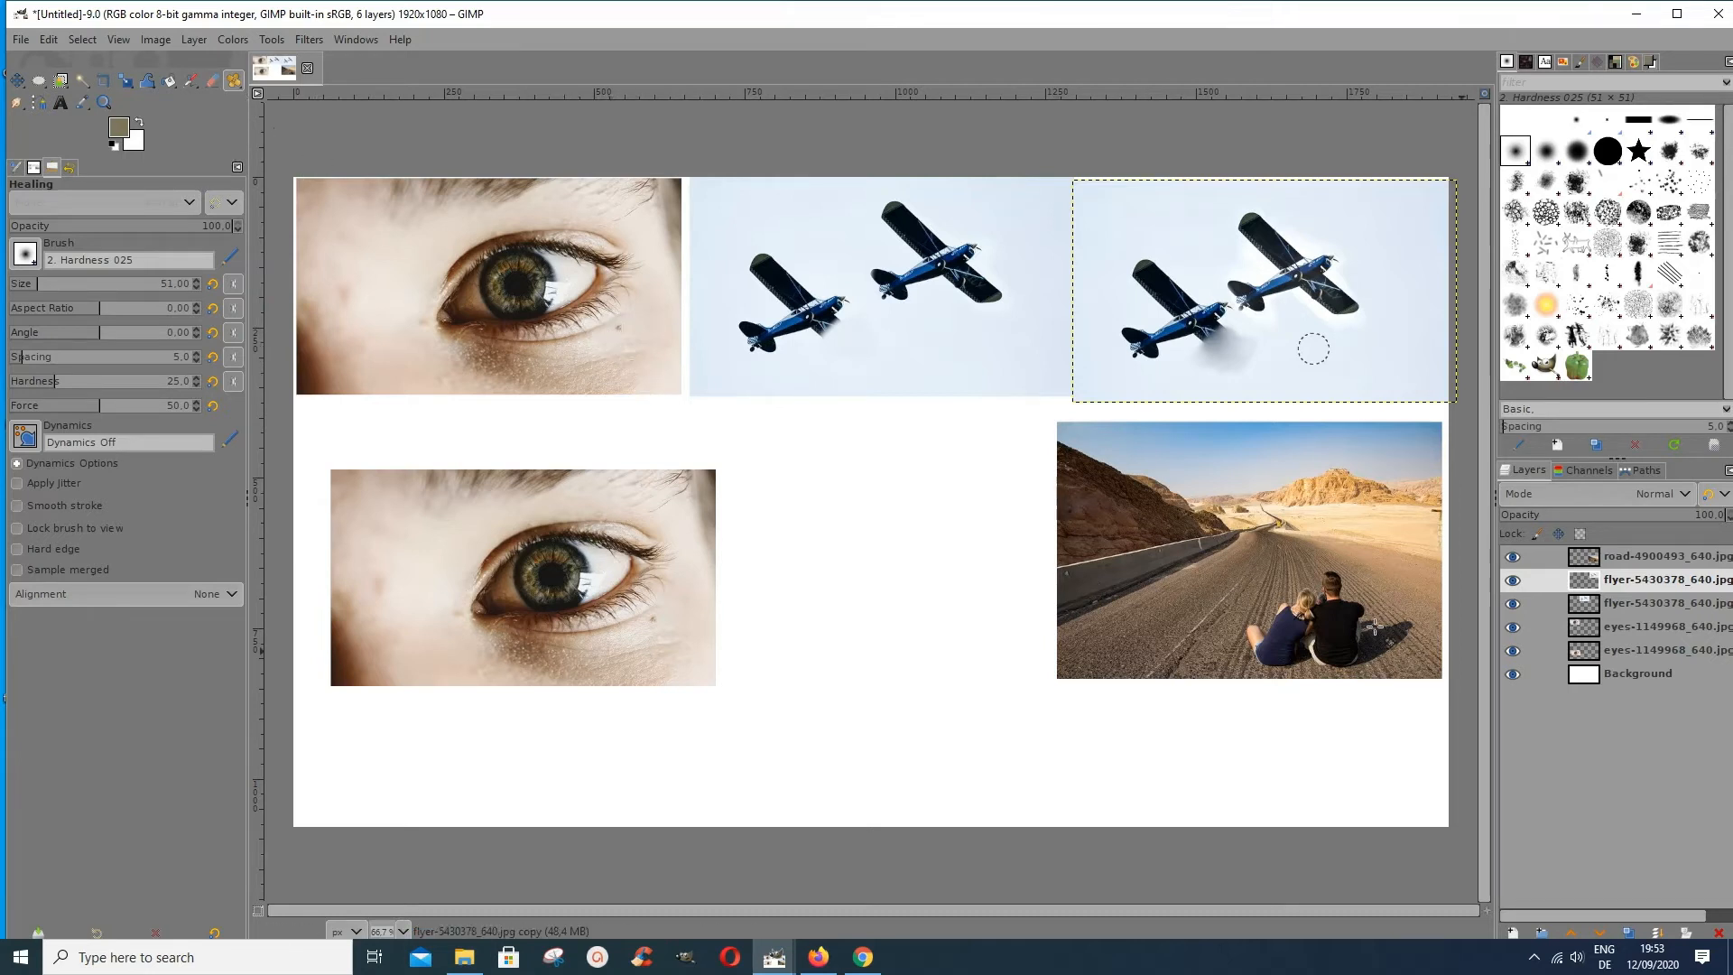
On the upper eye photo's layer, heal the mole and the dark wrinkled skin below the eye from clear skin beside it
left_click(1592, 647)
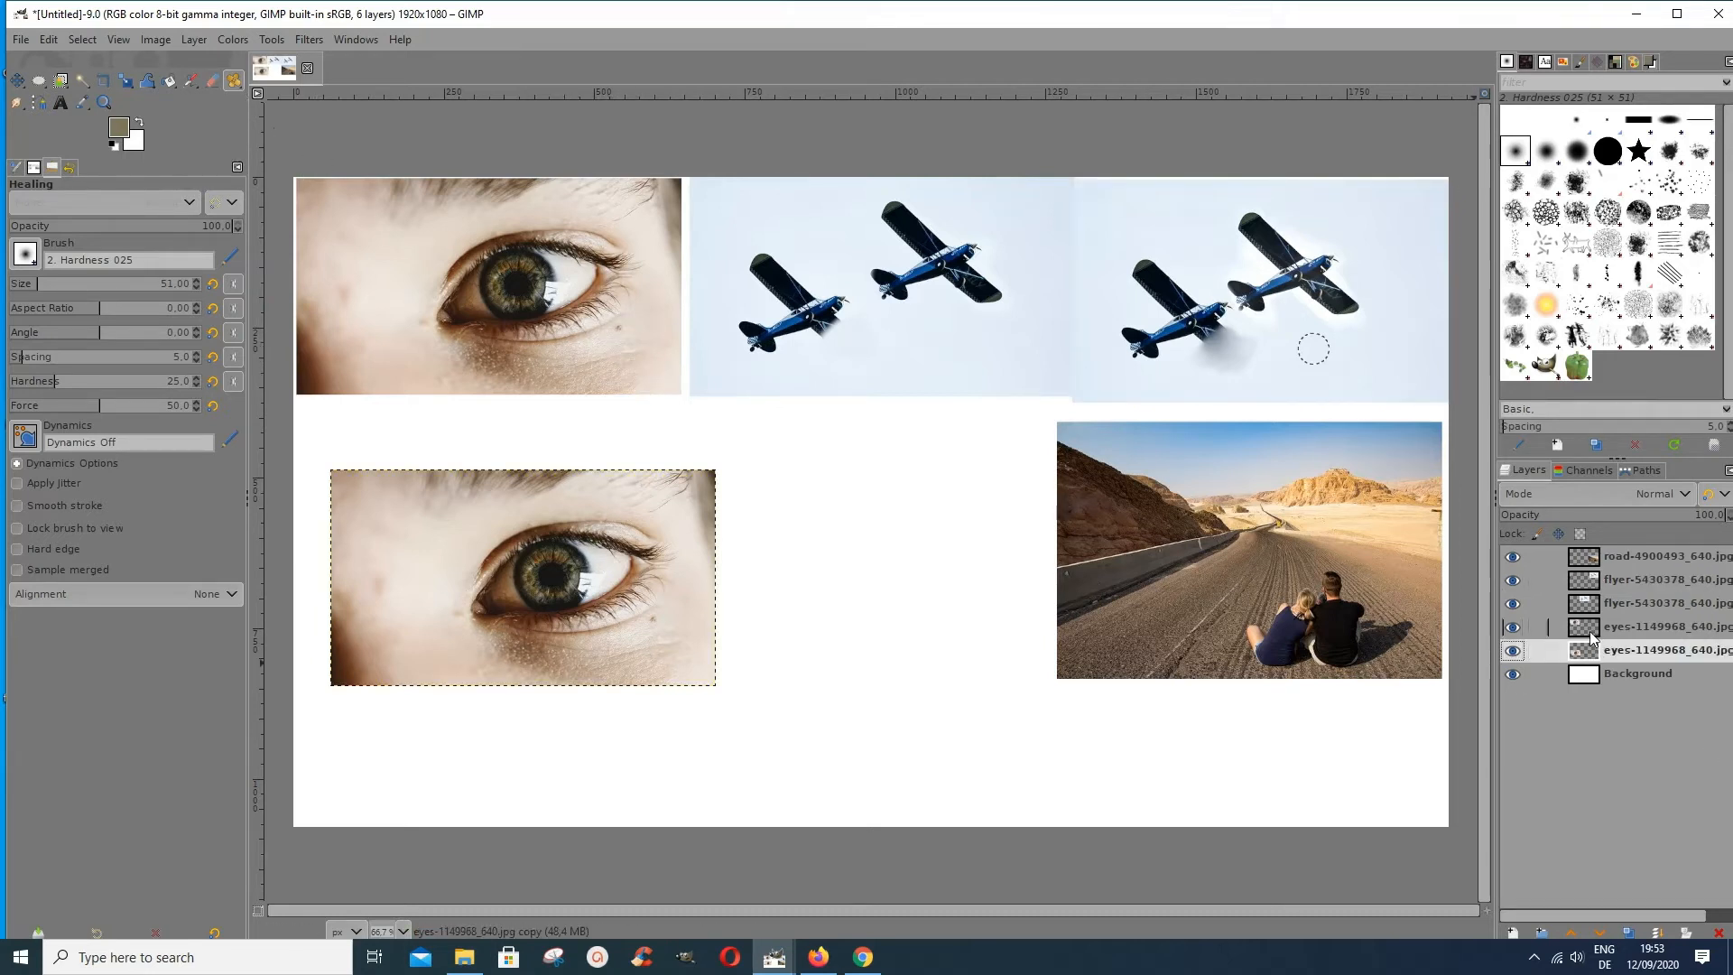
left_click(1588, 626)
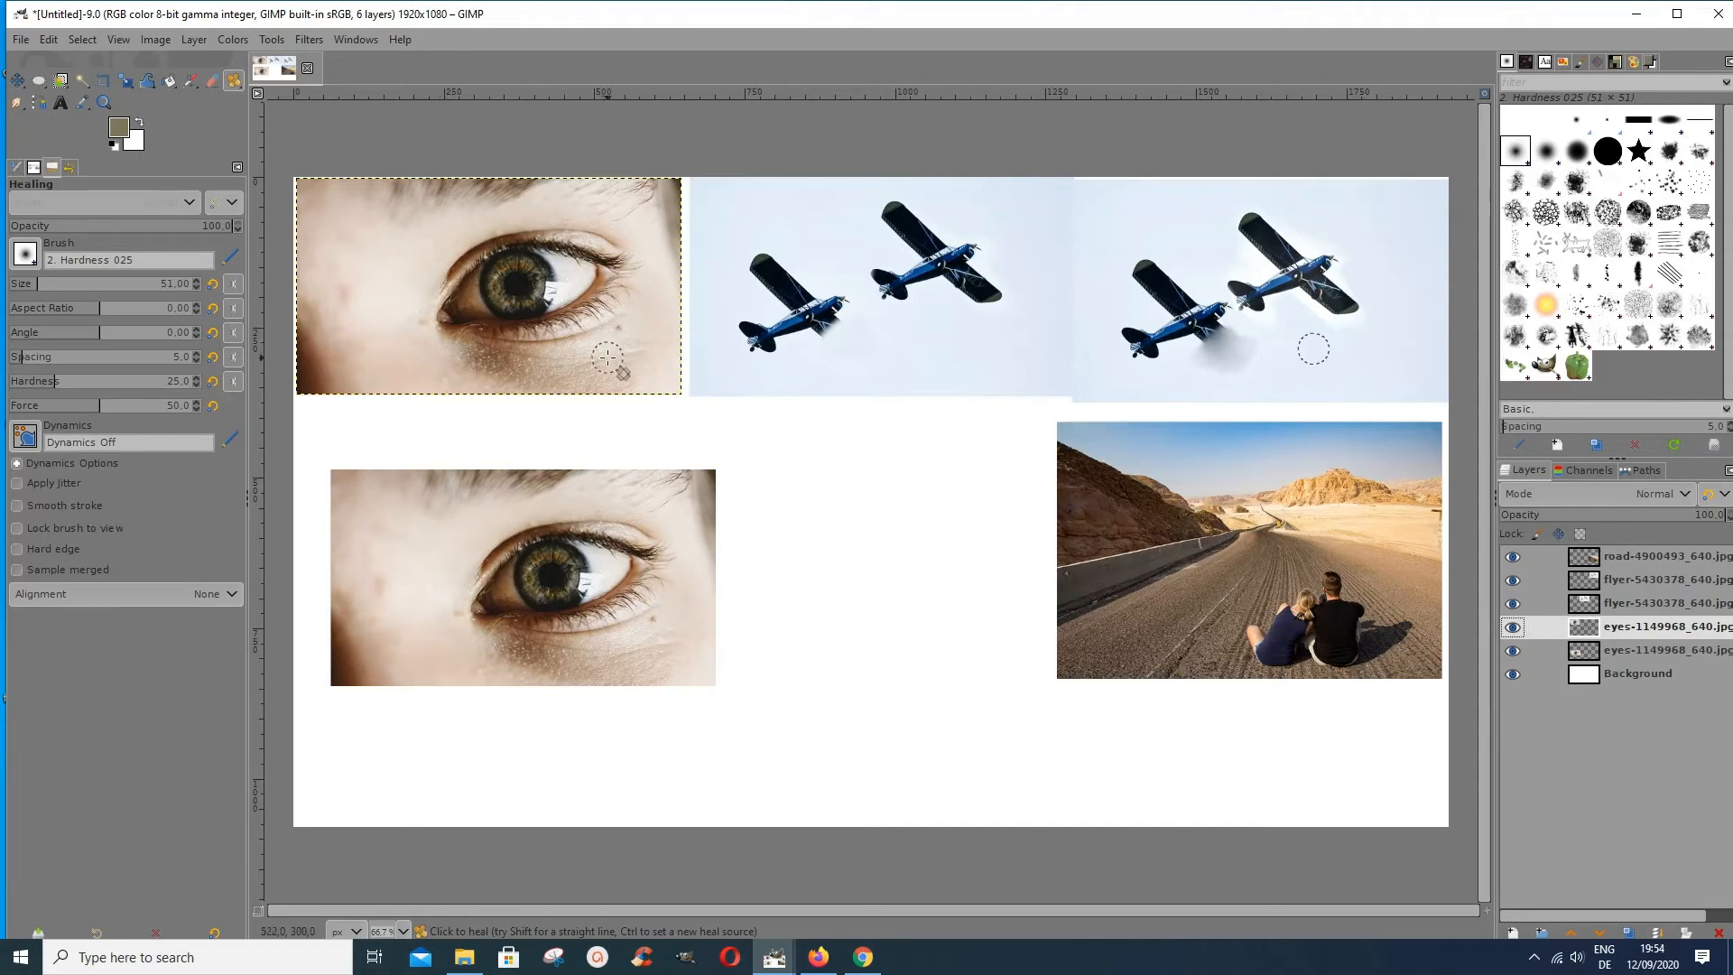
left_click(387, 278, "ctrl")
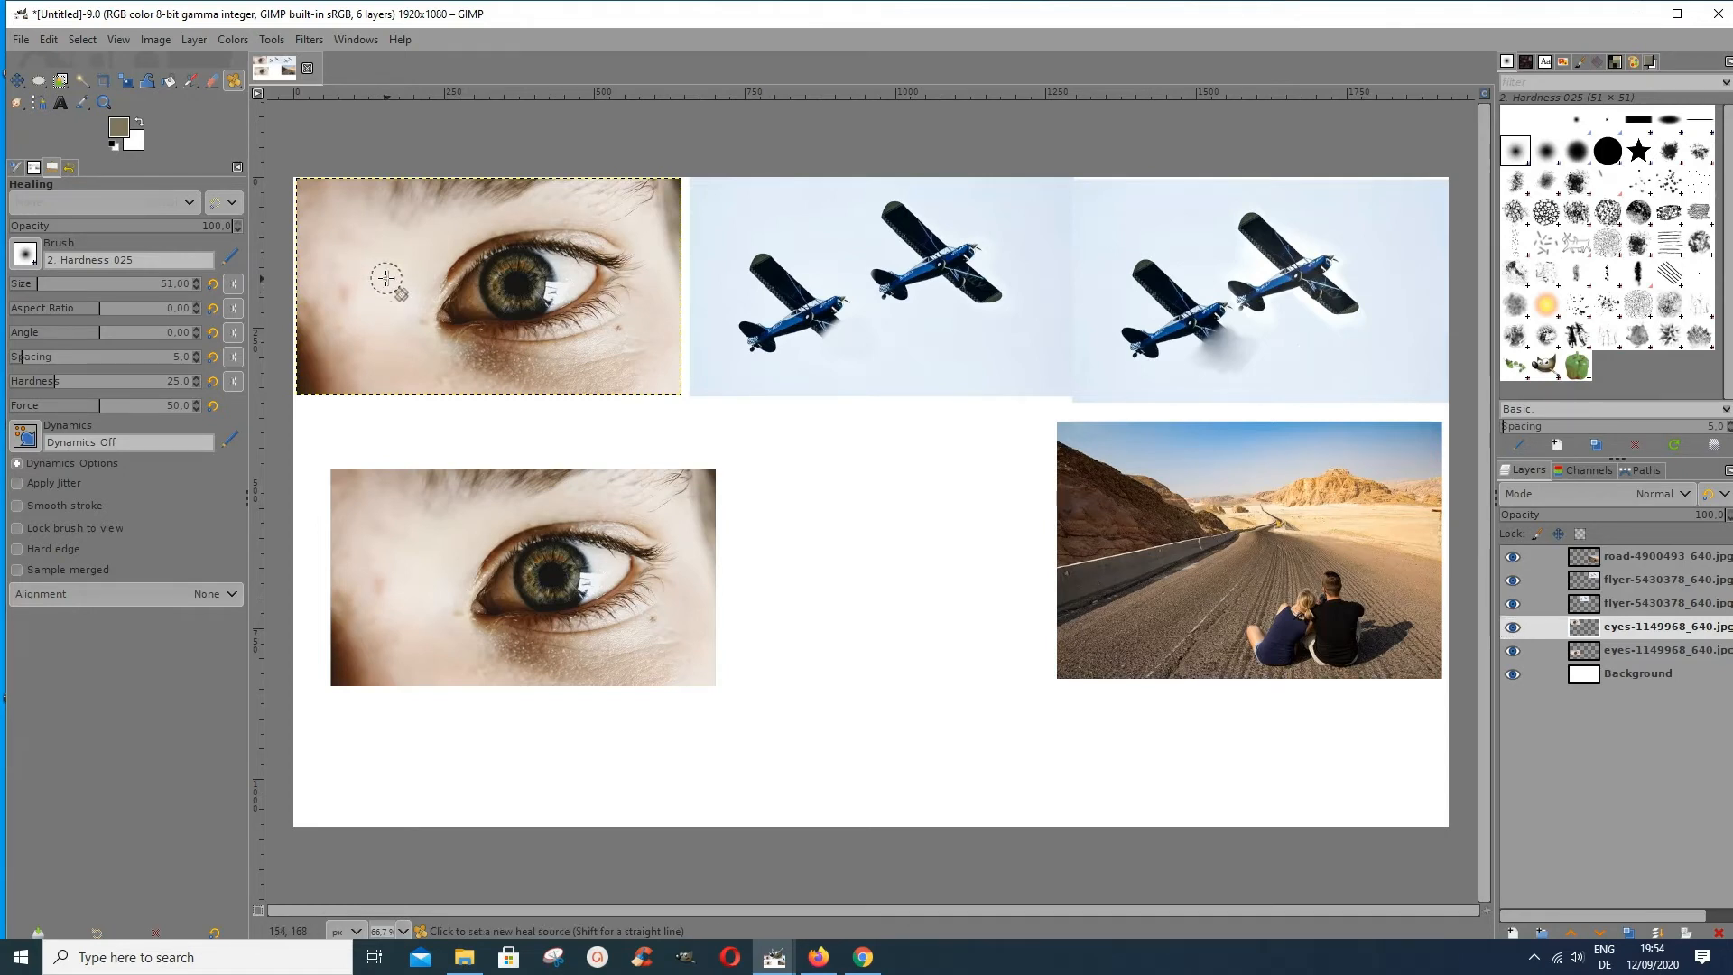
mouse_move(608, 346)
left_mouse_down()
mouse_move(629, 330)
mouse_move(624, 347)
left_mouse_up()
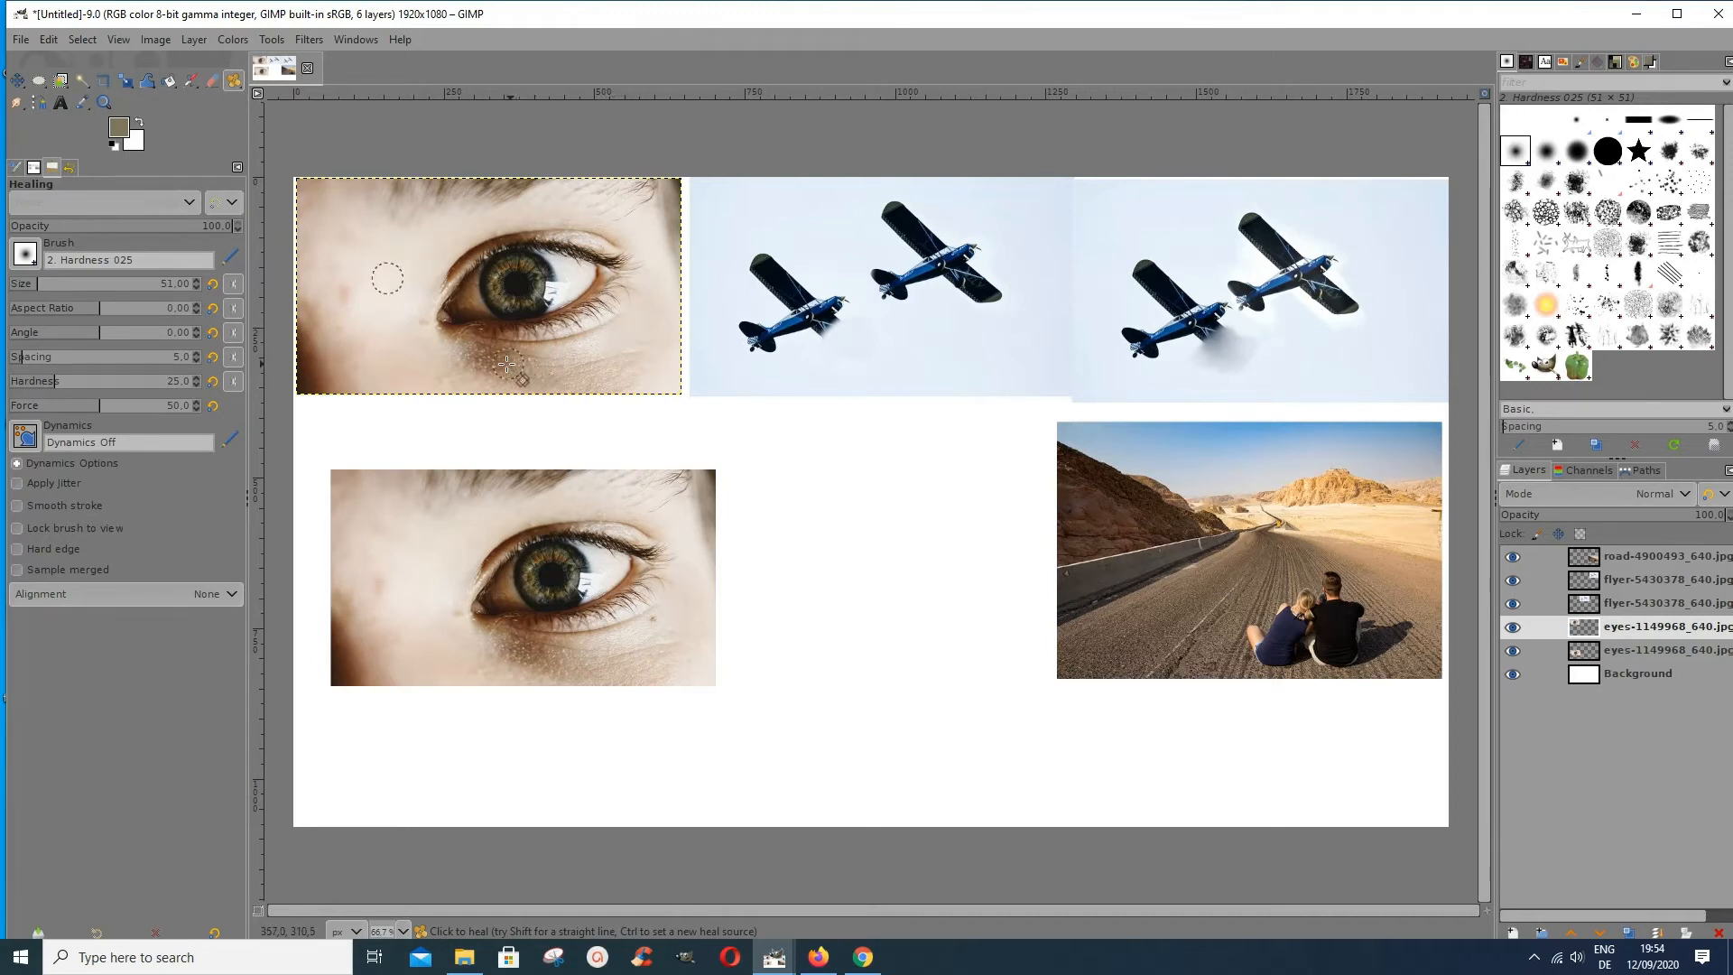
mouse_move(485, 362)
left_mouse_down()
mouse_move(468, 358)
mouse_move(511, 374)
mouse_move(458, 365)
mouse_move(492, 370)
left_mouse_up()
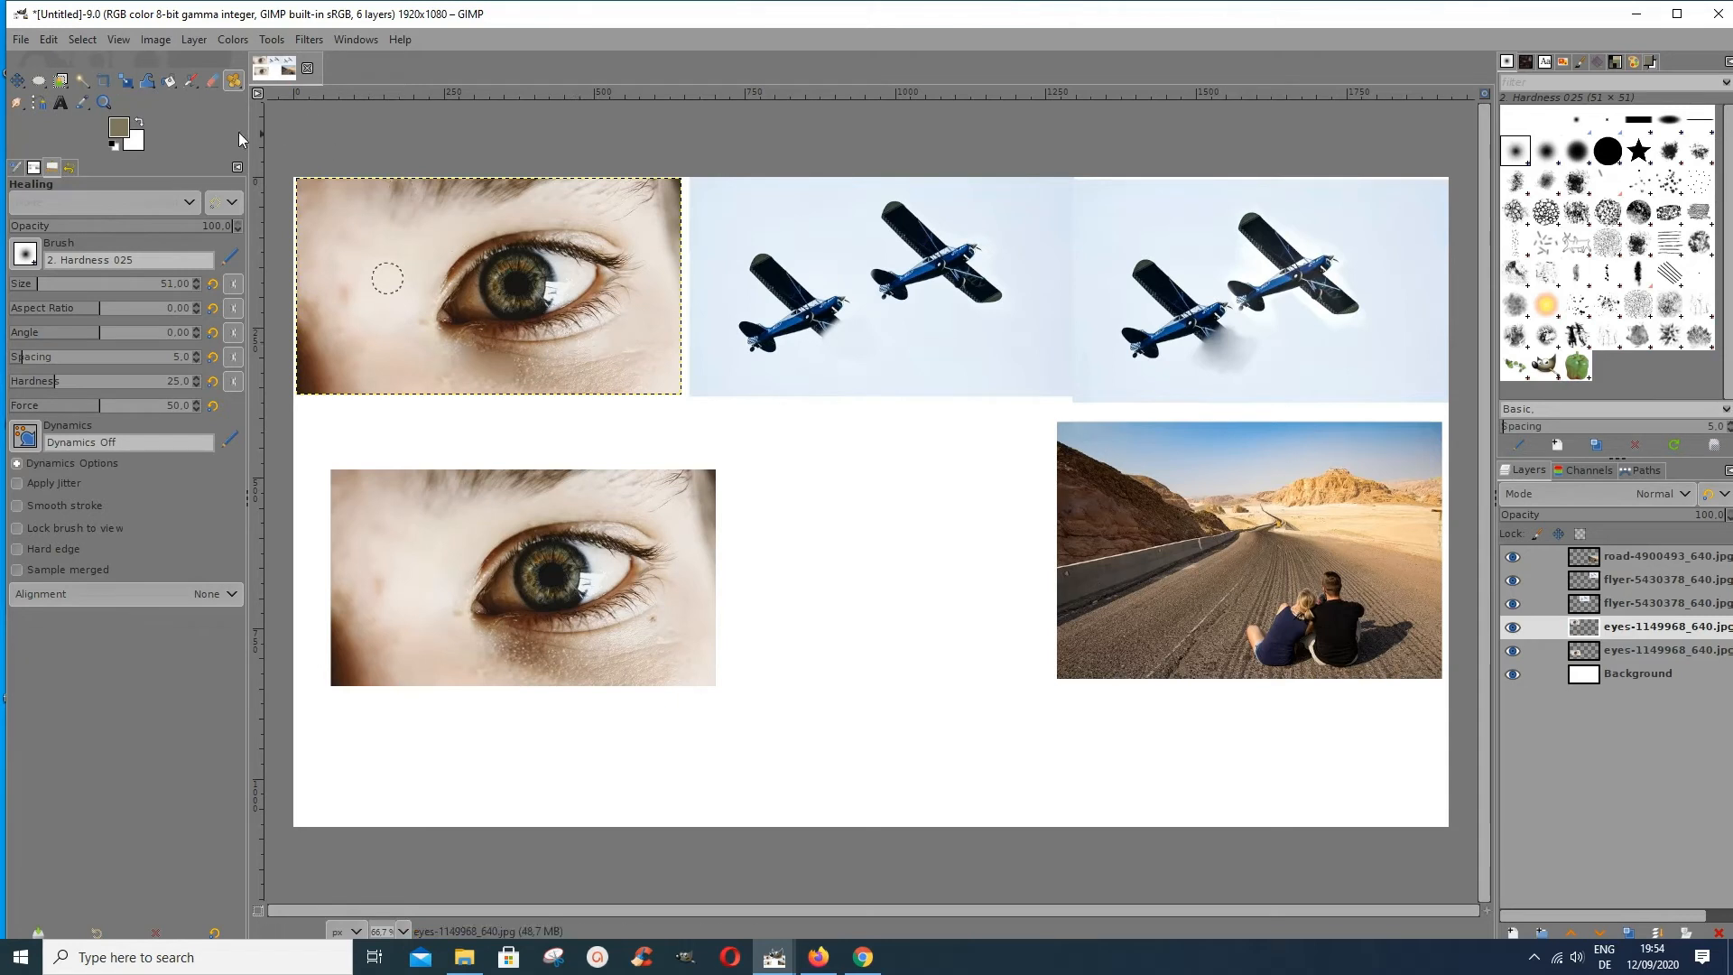
With the Clone tool in Aligned mode, sample clear skin on the lower eye photo's layer and paint over the mole and dark skin below the eye
left_click(230, 83)
left_click(303, 82)
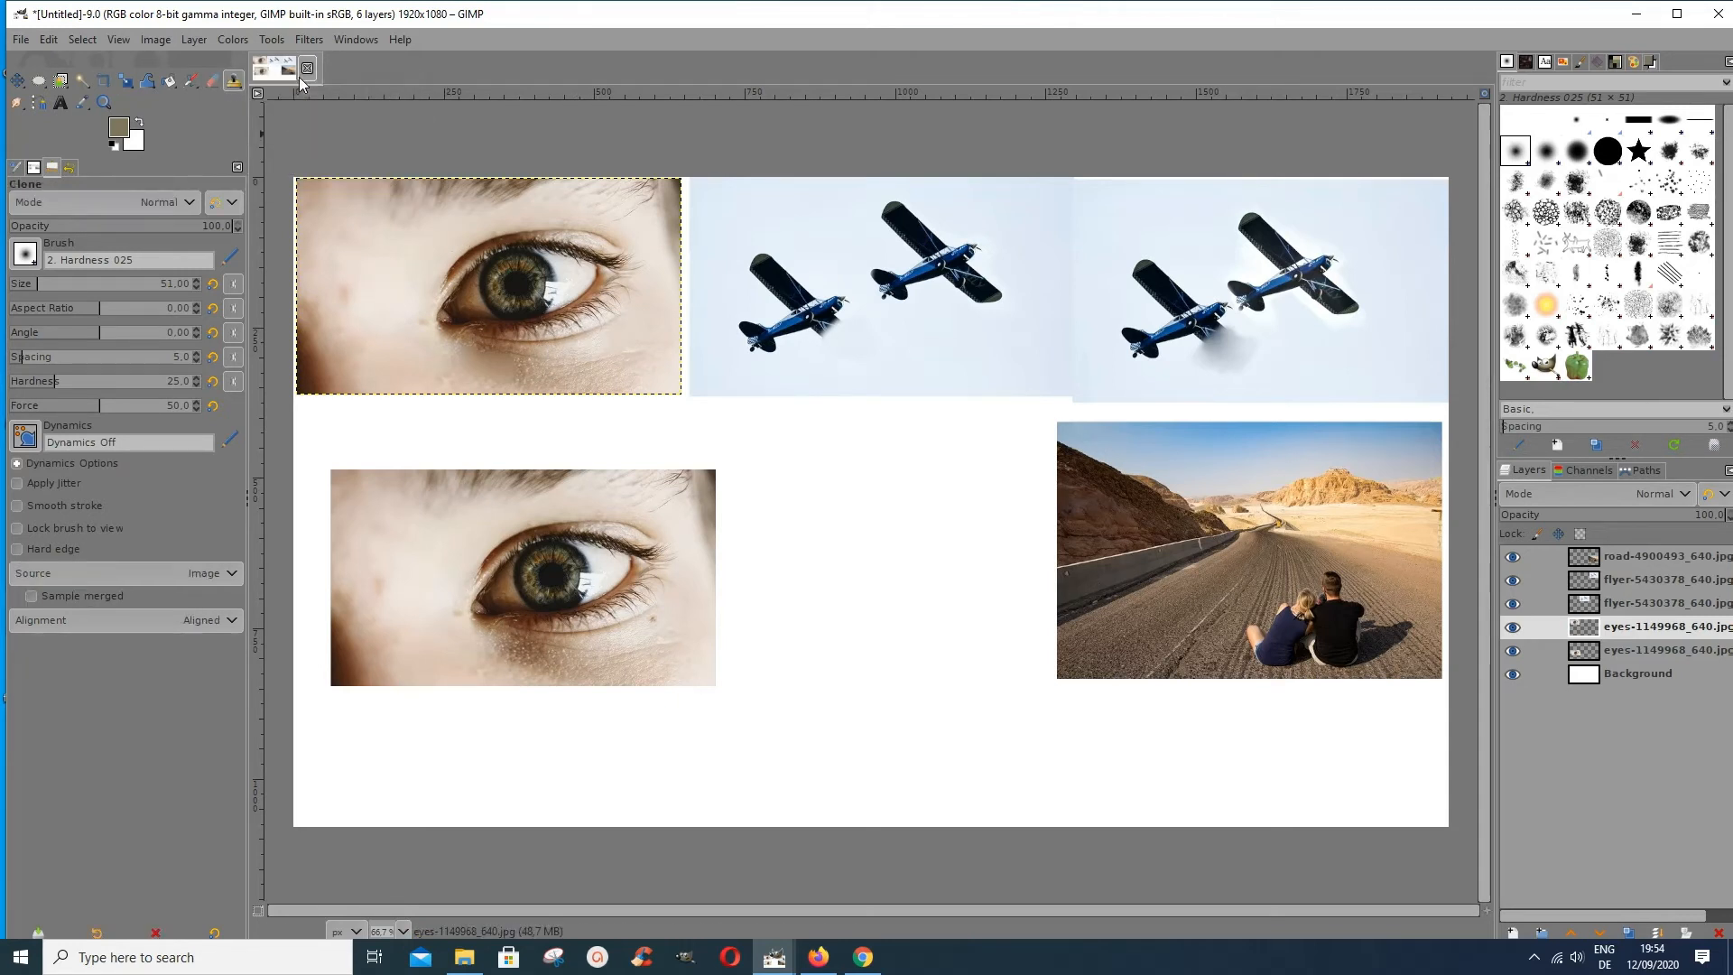
left_click(1652, 650)
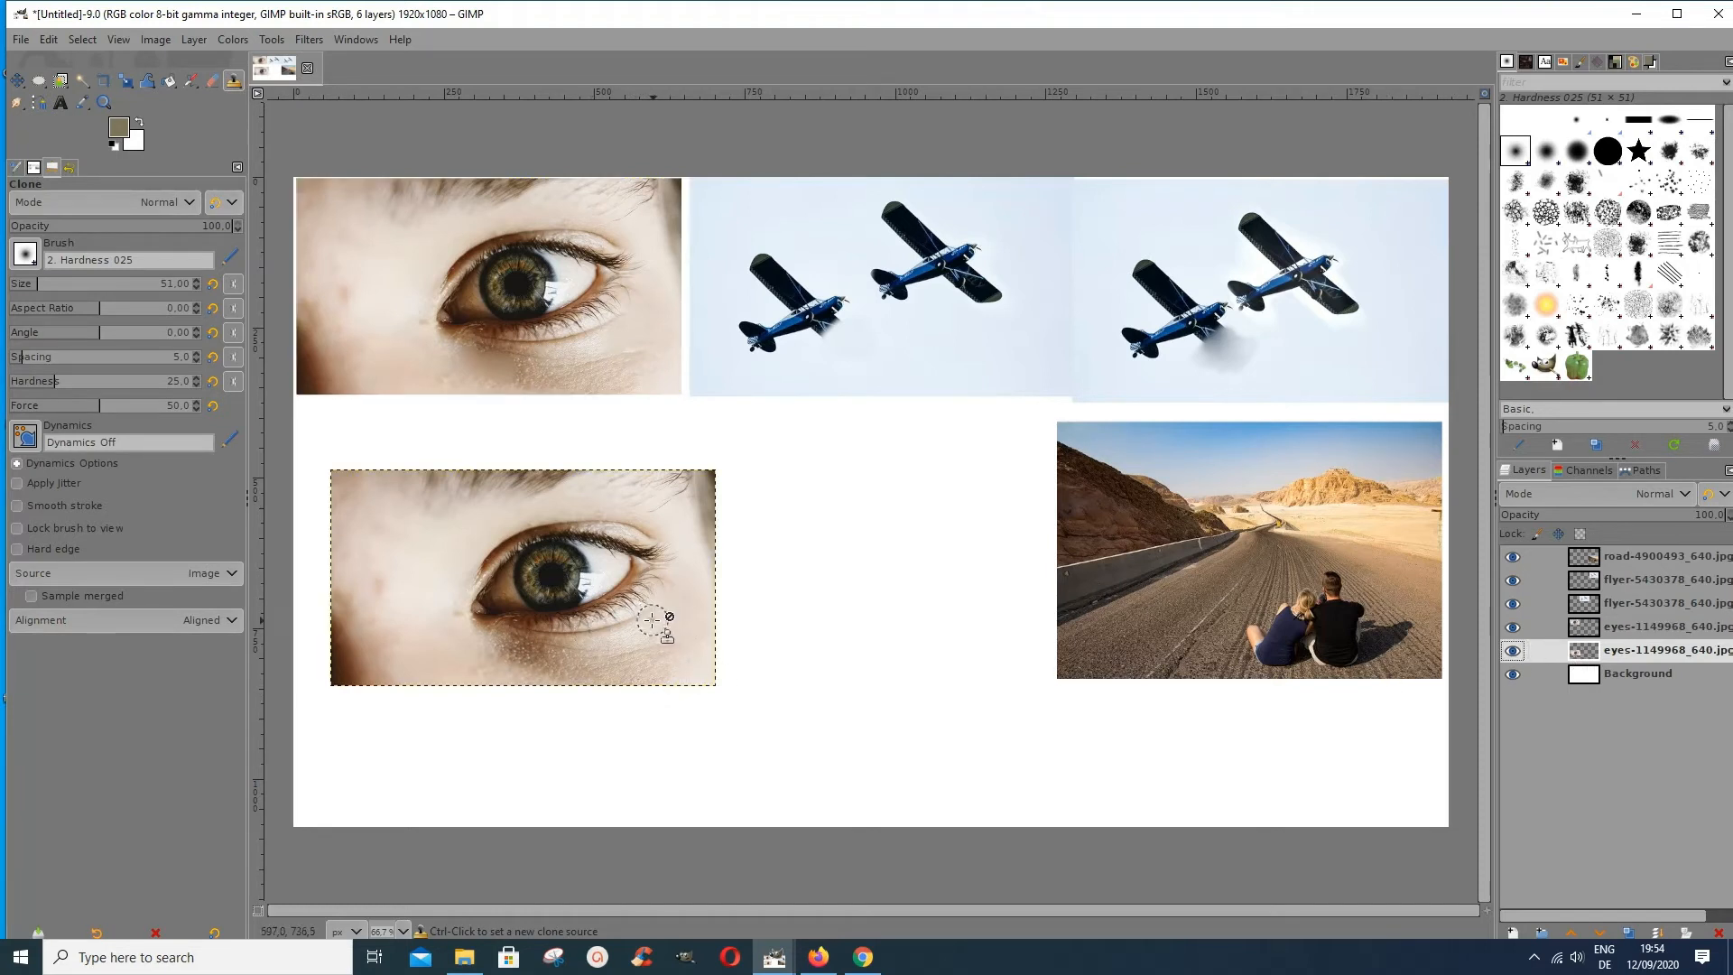
left_click(420, 554, "ctrl")
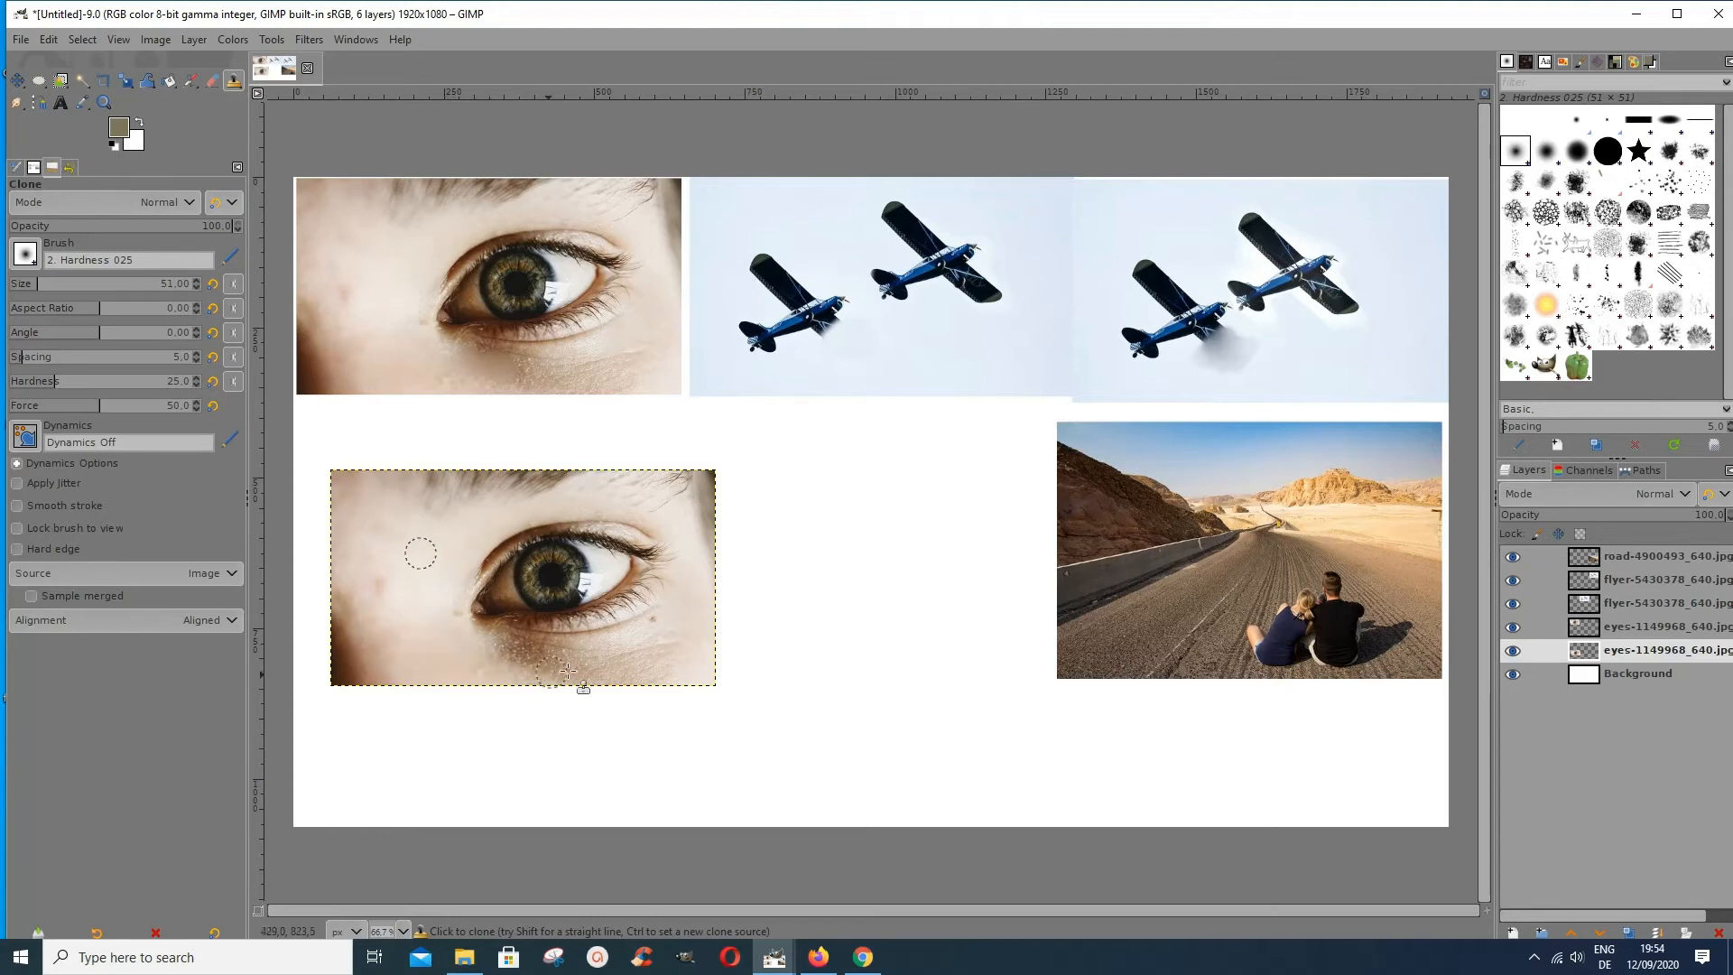
mouse_move(650, 637)
left_mouse_down()
mouse_move(671, 619)
mouse_move(651, 631)
left_mouse_up()
left_click_drag(513, 650, 564, 661)
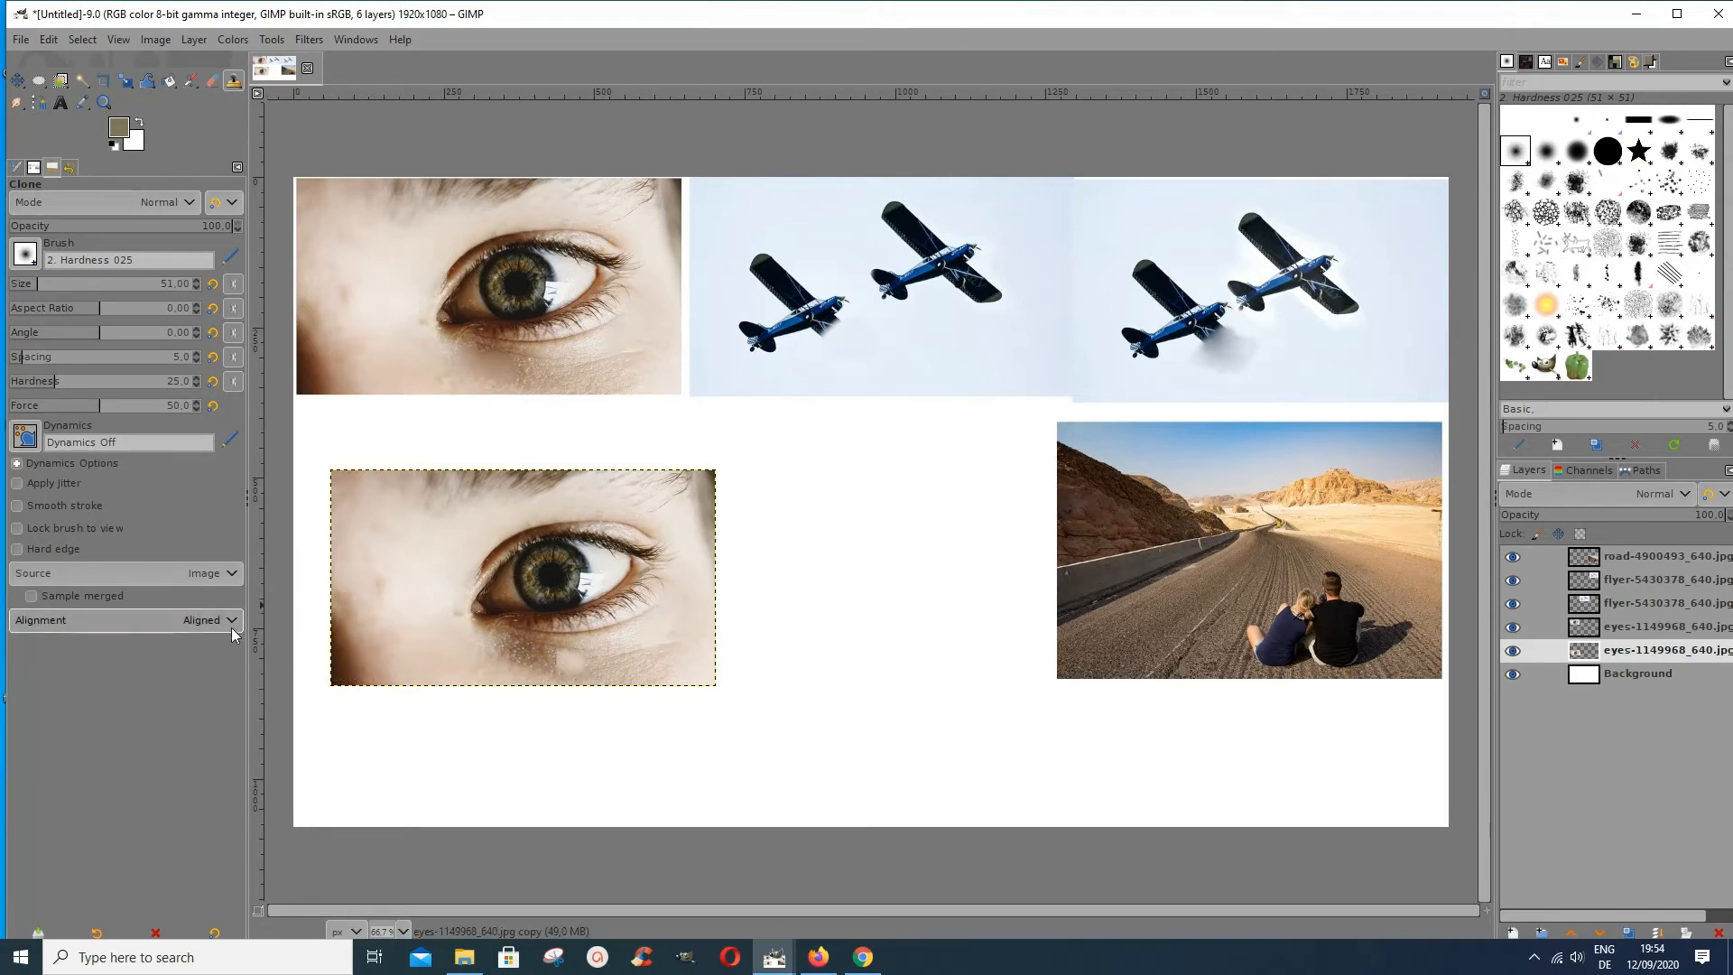
Set the clone alignment to None, resample clear skin beside the lower eye, and clone it over the dark skin under the eye's inner corner
left_click(231, 620)
left_click(66, 644)
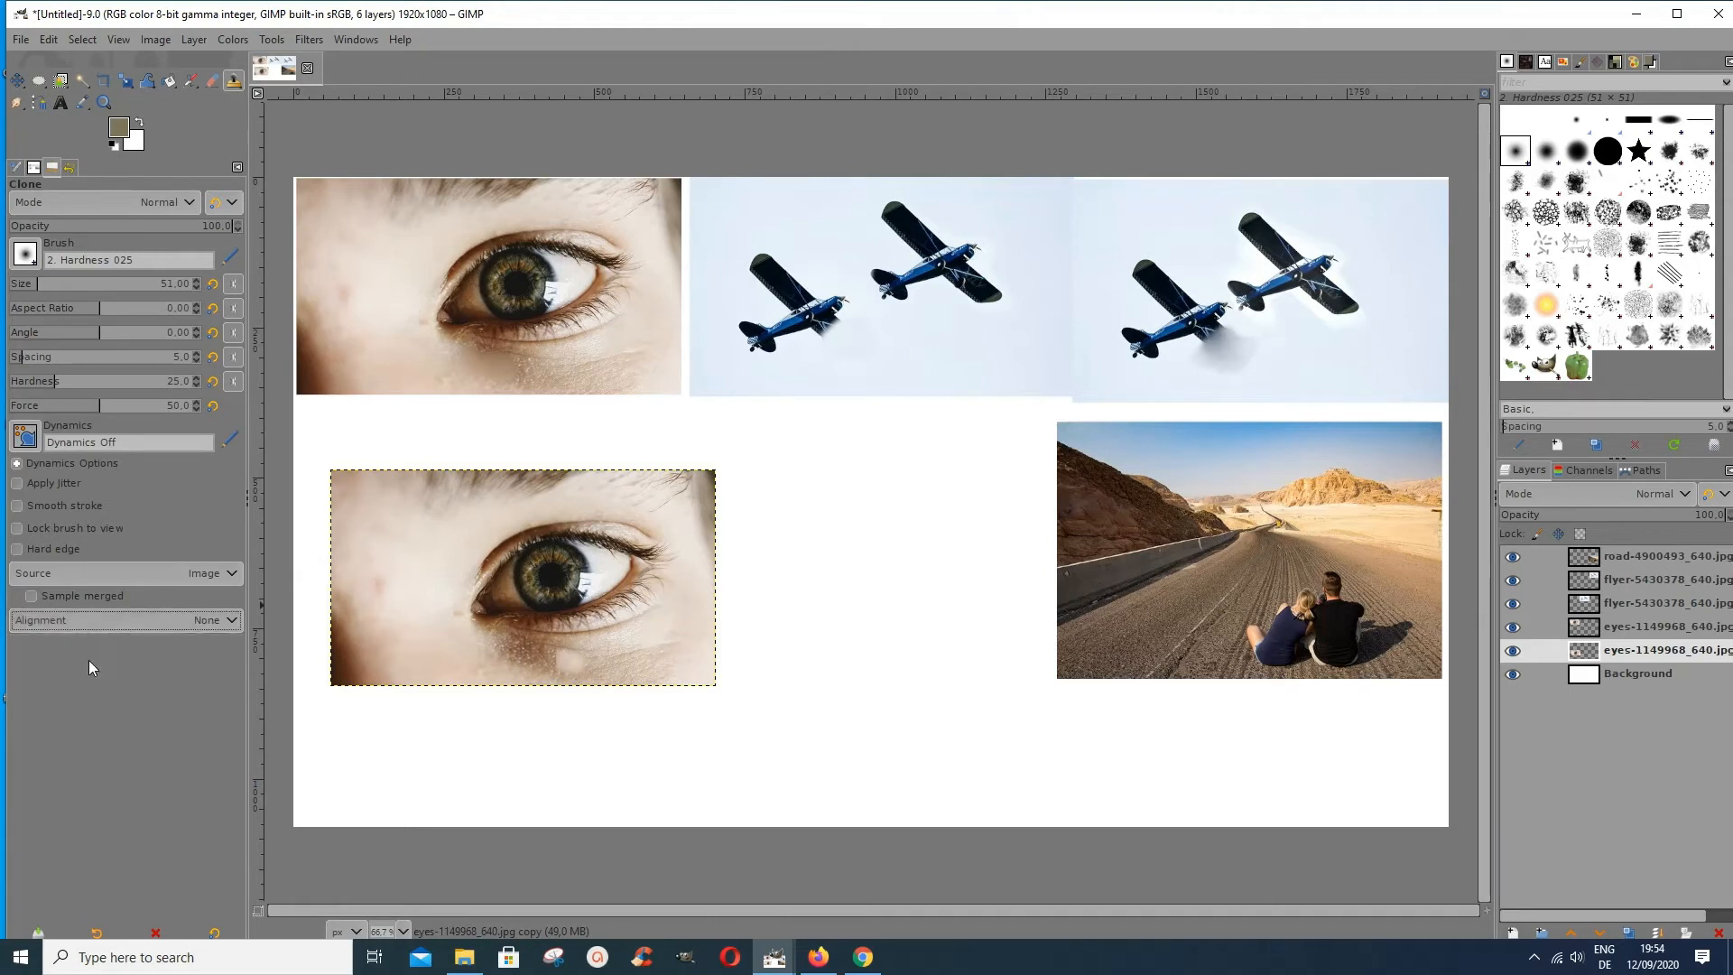
left_click(421, 584, "ctrl")
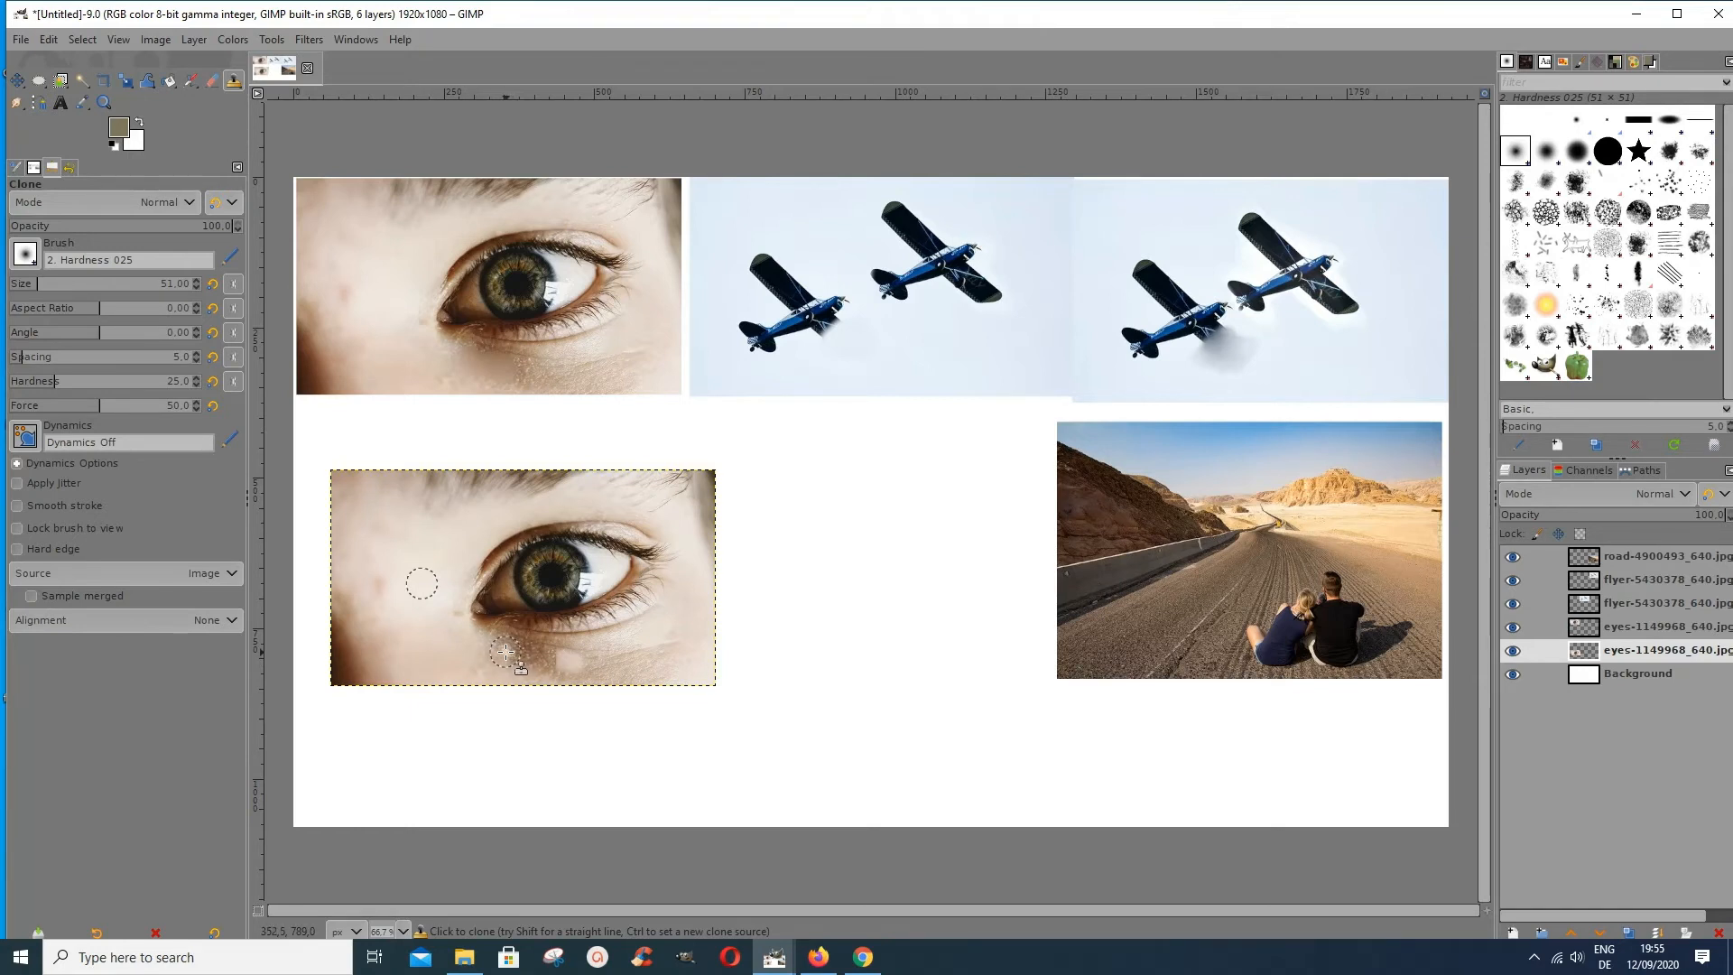
mouse_move(505, 652)
left_mouse_down()
mouse_move(462, 652)
mouse_move(499, 648)
mouse_move(478, 650)
mouse_move(483, 669)
mouse_move(471, 650)
left_mouse_up()
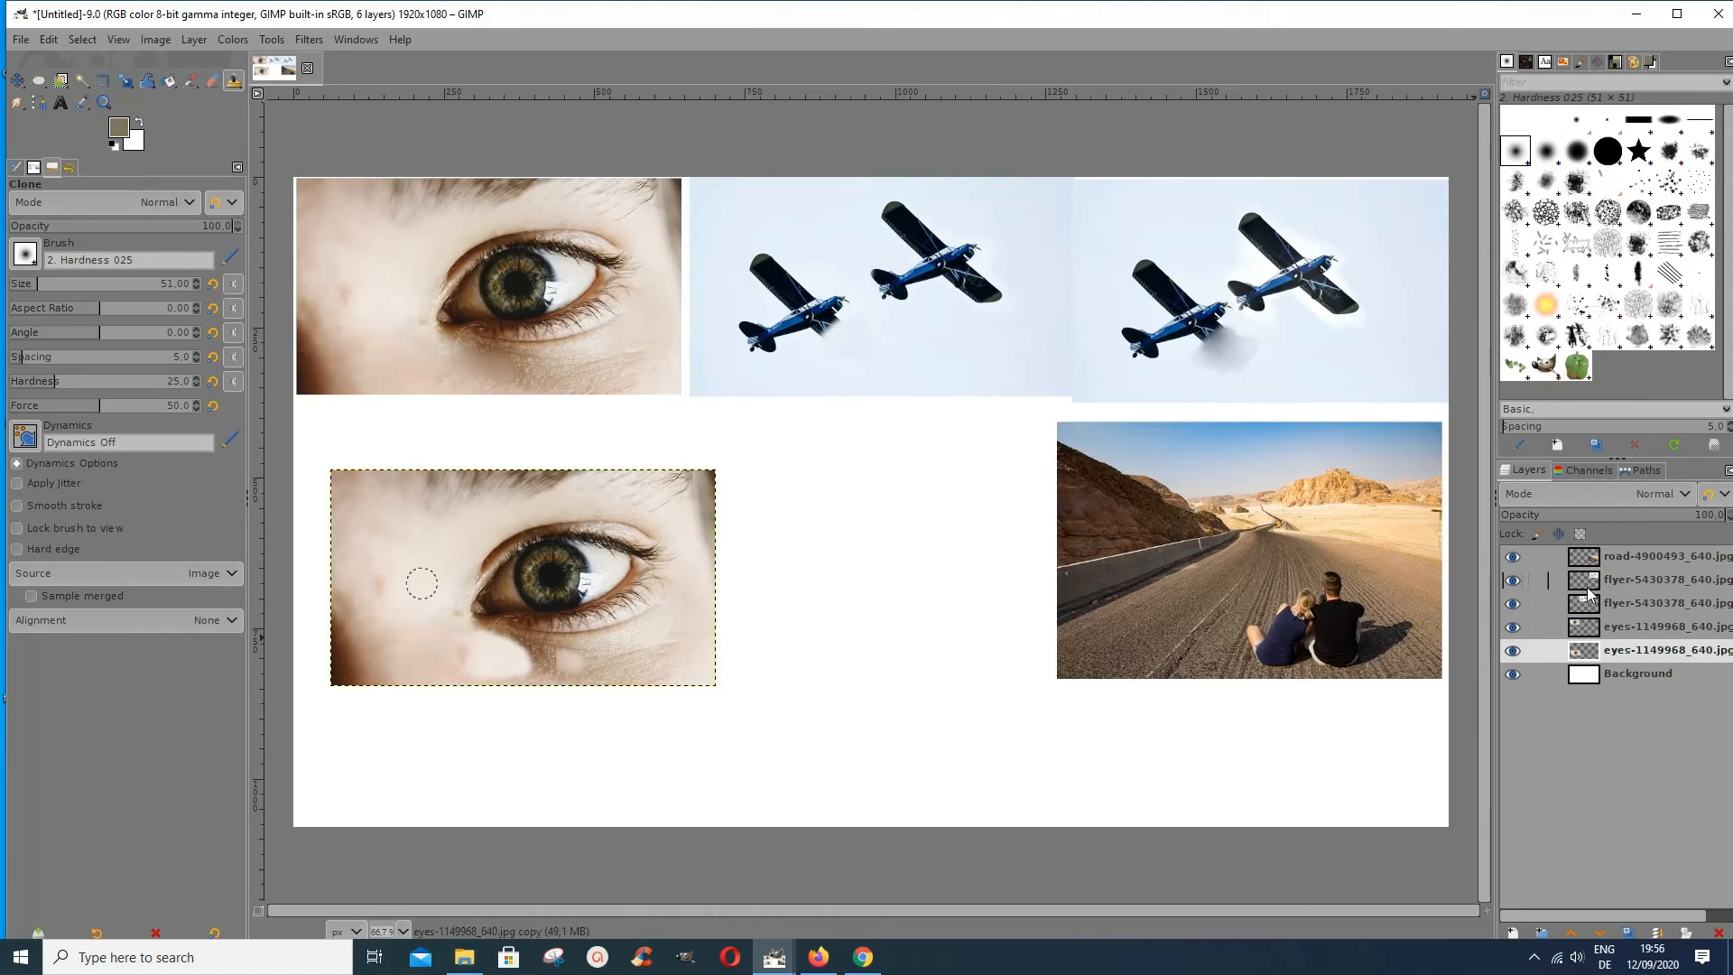
Add an alpha channel to the right-hand flyer layer and clone the seated couple from the road photo's layer into its sky below the planes
left_click(1595, 559)
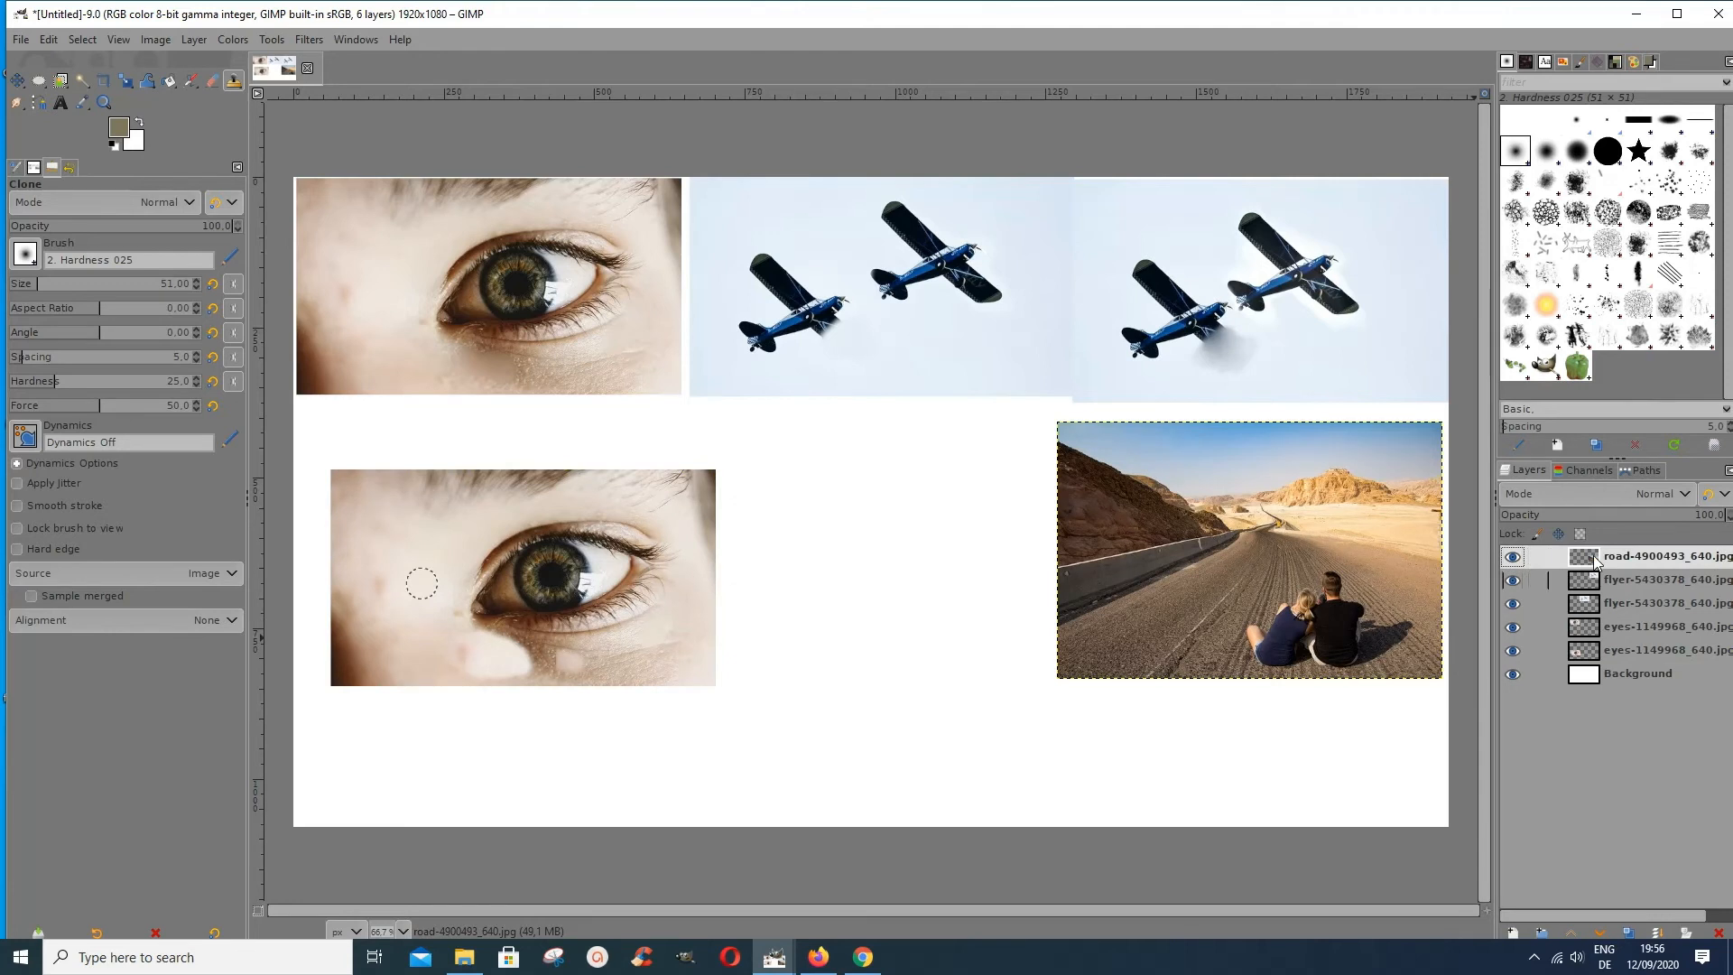
left_click(1337, 639, "ctrl")
left_click(1587, 583)
right_click(1586, 585)
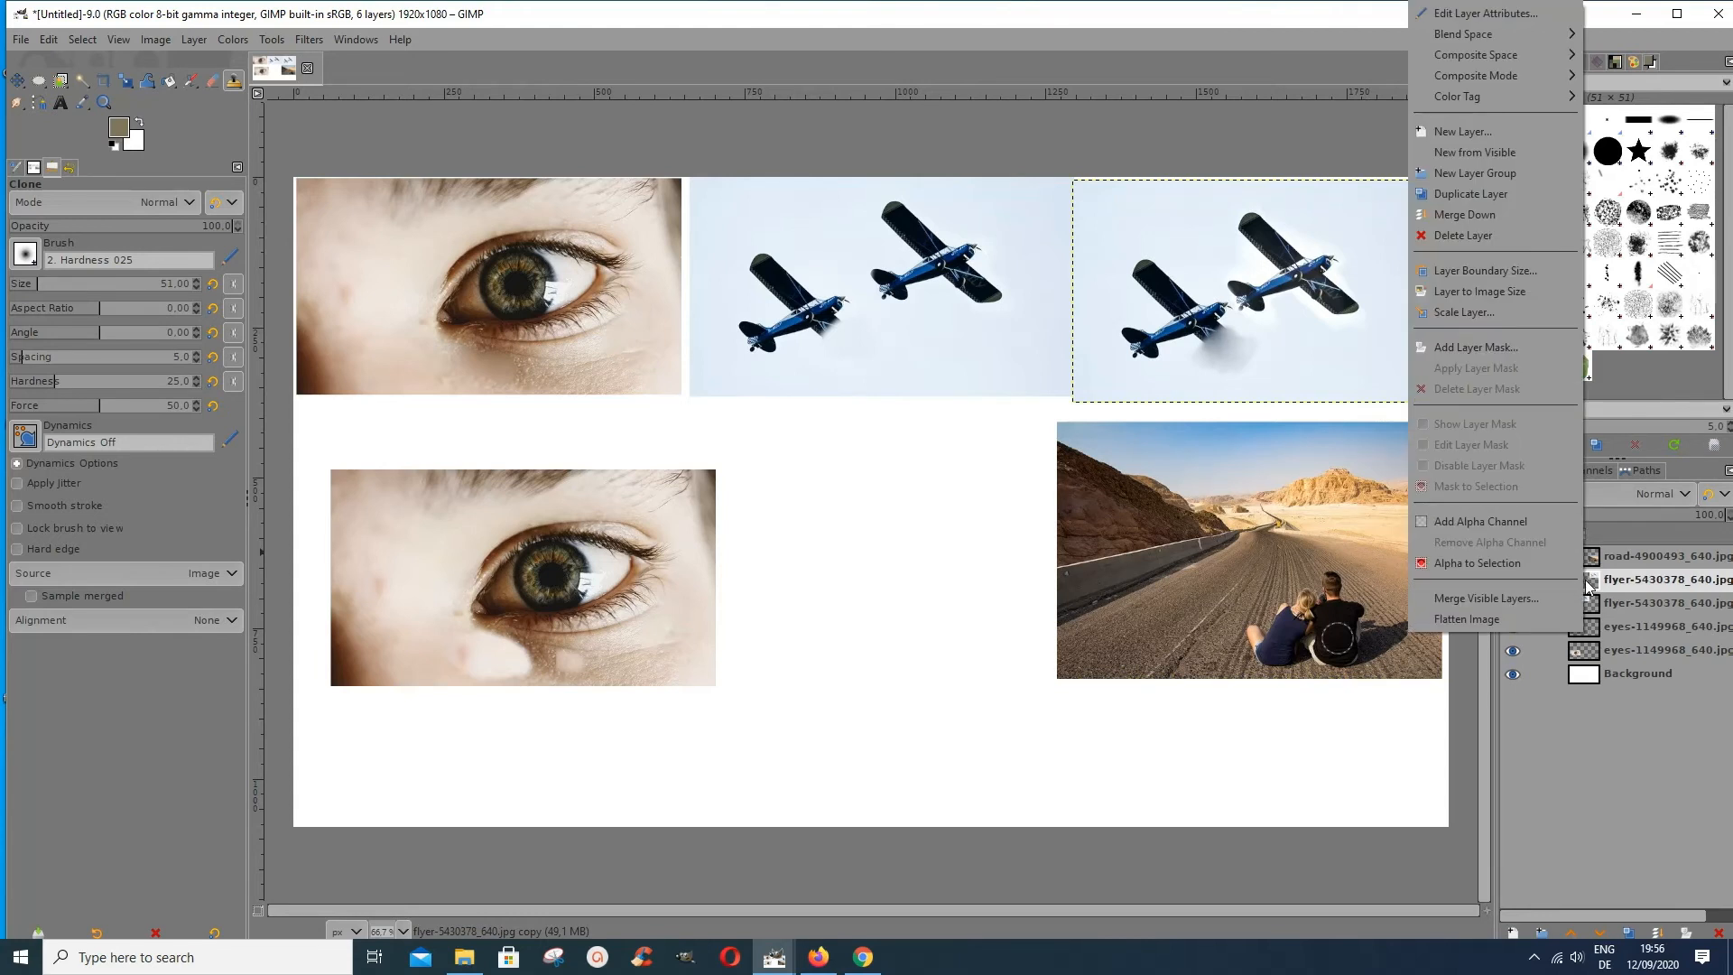
left_click(1501, 527)
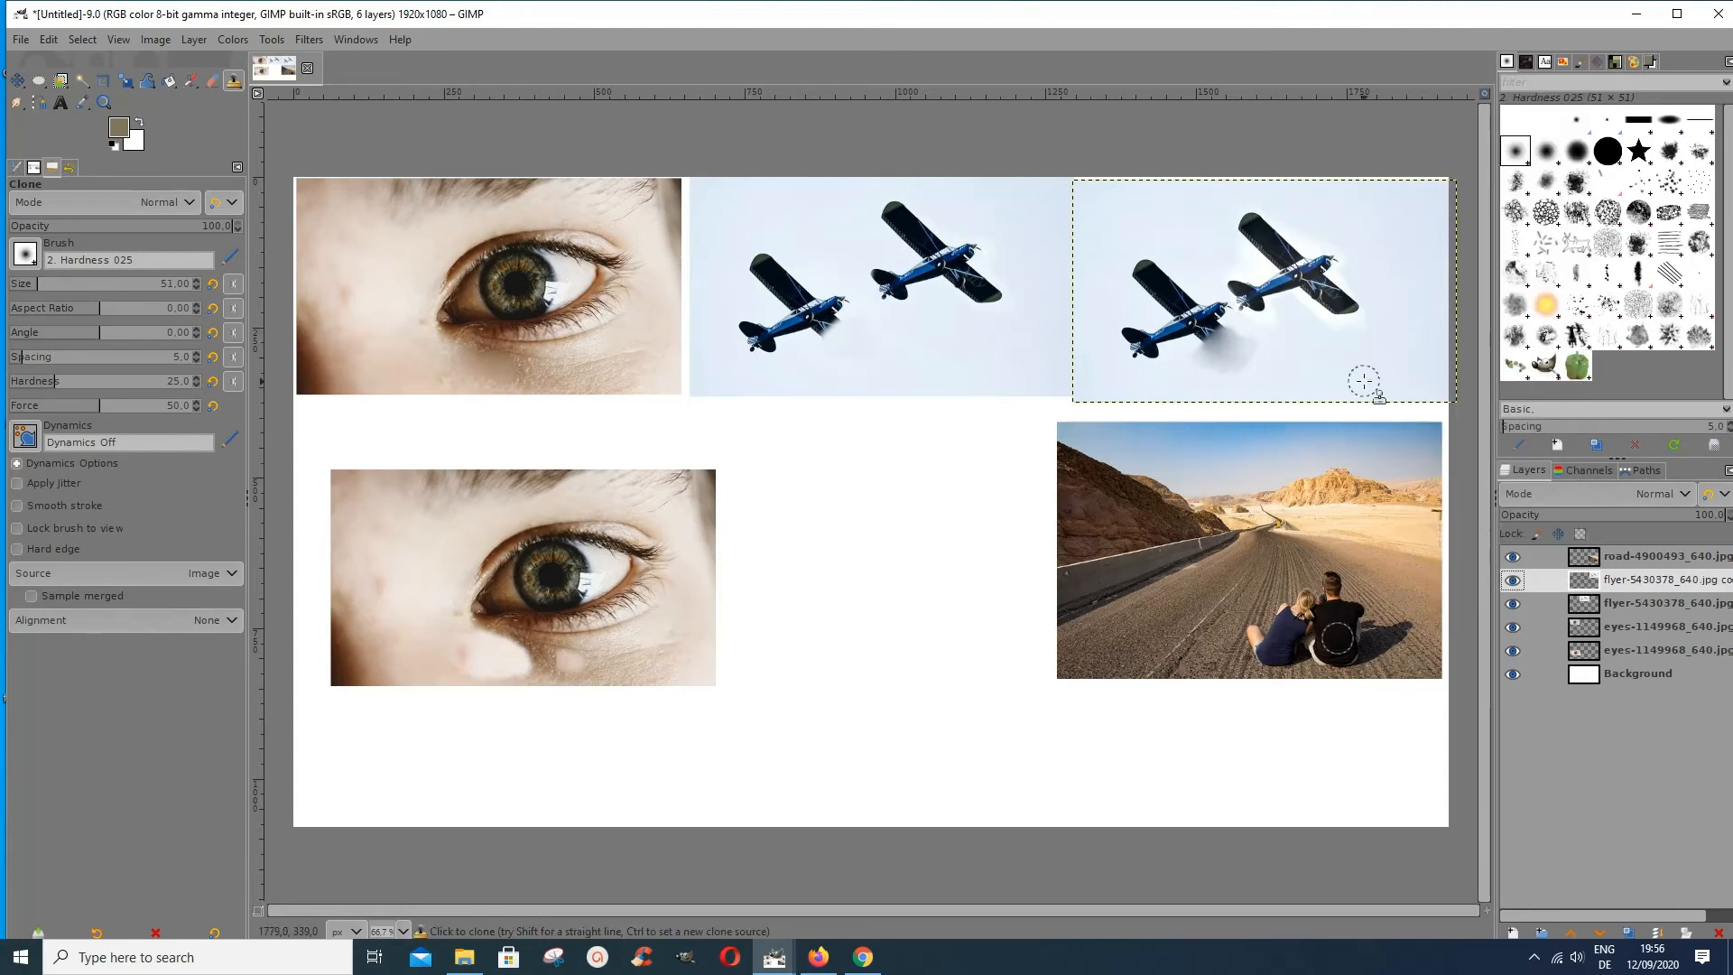
mouse_move(1367, 370)
left_mouse_down()
mouse_move(1390, 335)
mouse_move(1385, 378)
mouse_move(1395, 335)
mouse_move(1395, 375)
left_mouse_up()
mouse_move(1397, 323)
left_mouse_down()
mouse_move(1400, 377)
mouse_move(1378, 323)
mouse_move(1356, 375)
mouse_move(1350, 327)
mouse_move(1380, 325)
mouse_move(1299, 343)
mouse_move(1366, 357)
mouse_move(1299, 367)
mouse_move(1377, 374)
mouse_move(1297, 379)
mouse_move(1403, 390)
mouse_move(1298, 383)
mouse_move(1313, 328)
mouse_move(1300, 350)
mouse_move(1382, 326)
mouse_move(1395, 299)
mouse_move(1395, 356)
mouse_move(1378, 291)
mouse_move(1362, 323)
mouse_move(1275, 349)
mouse_move(1340, 360)
mouse_move(1258, 344)
mouse_move(1310, 346)
mouse_move(1279, 375)
mouse_move(1357, 376)
mouse_move(1264, 384)
mouse_move(1411, 402)
mouse_move(1415, 316)
left_mouse_up()
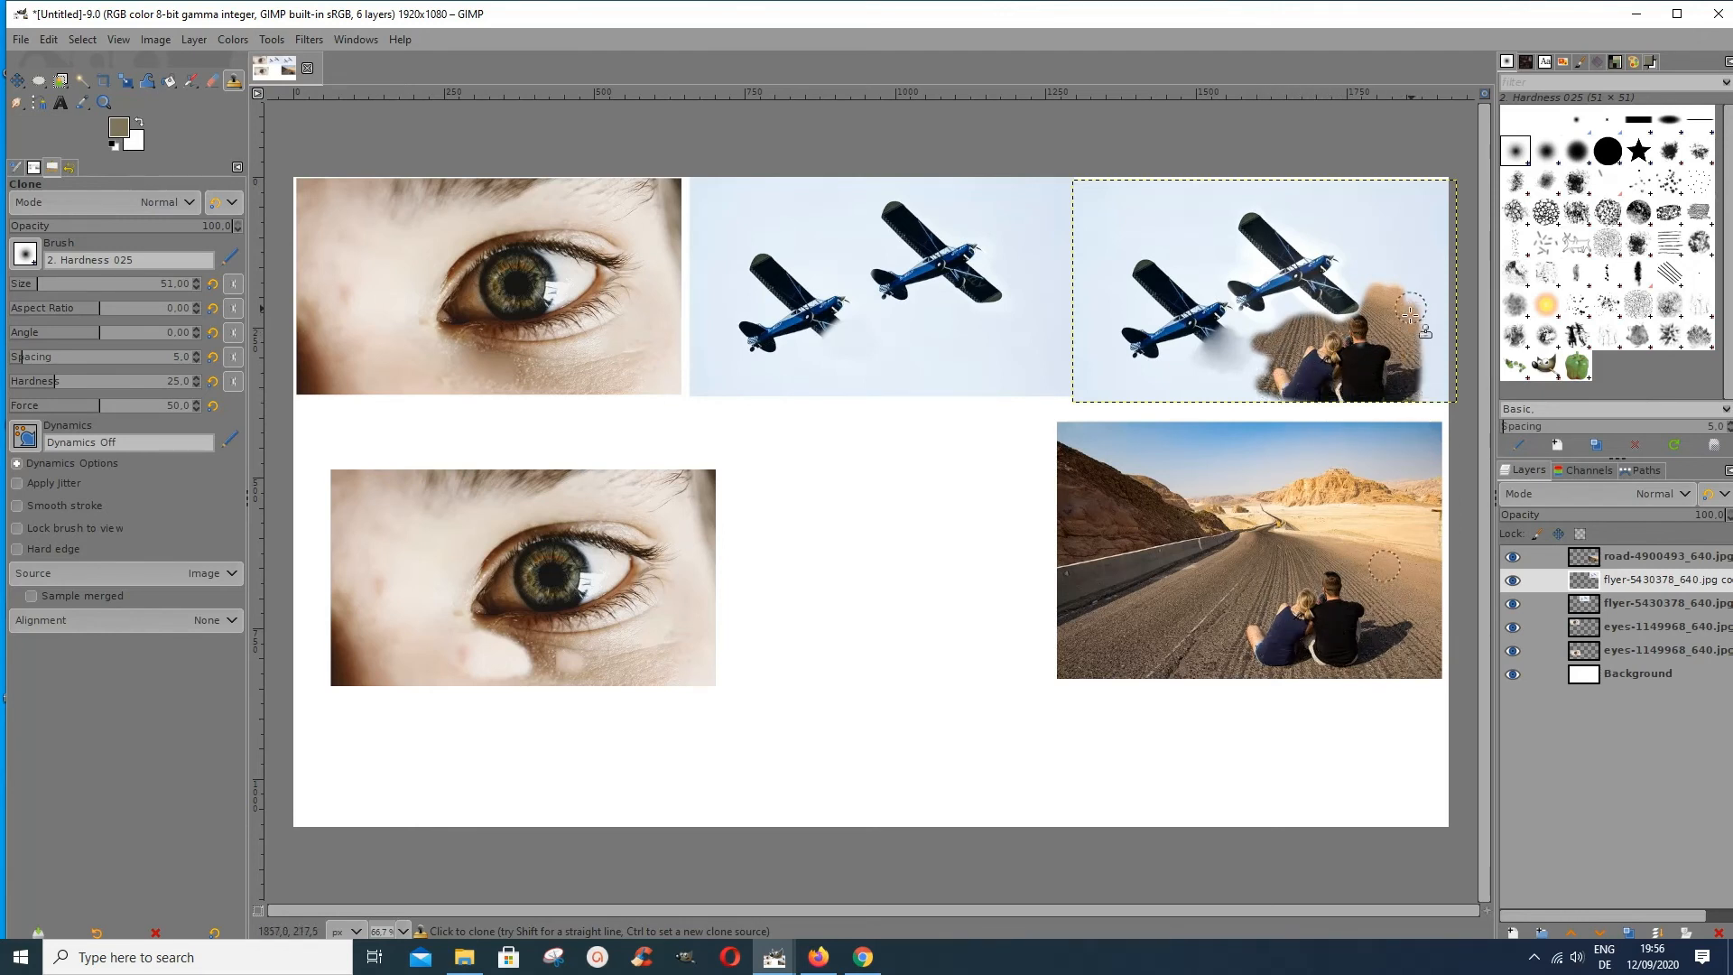
Create a transparent layer named square at the top of the stack and clone the road couple onto it over the middle flyer photo
left_click(1514, 935)
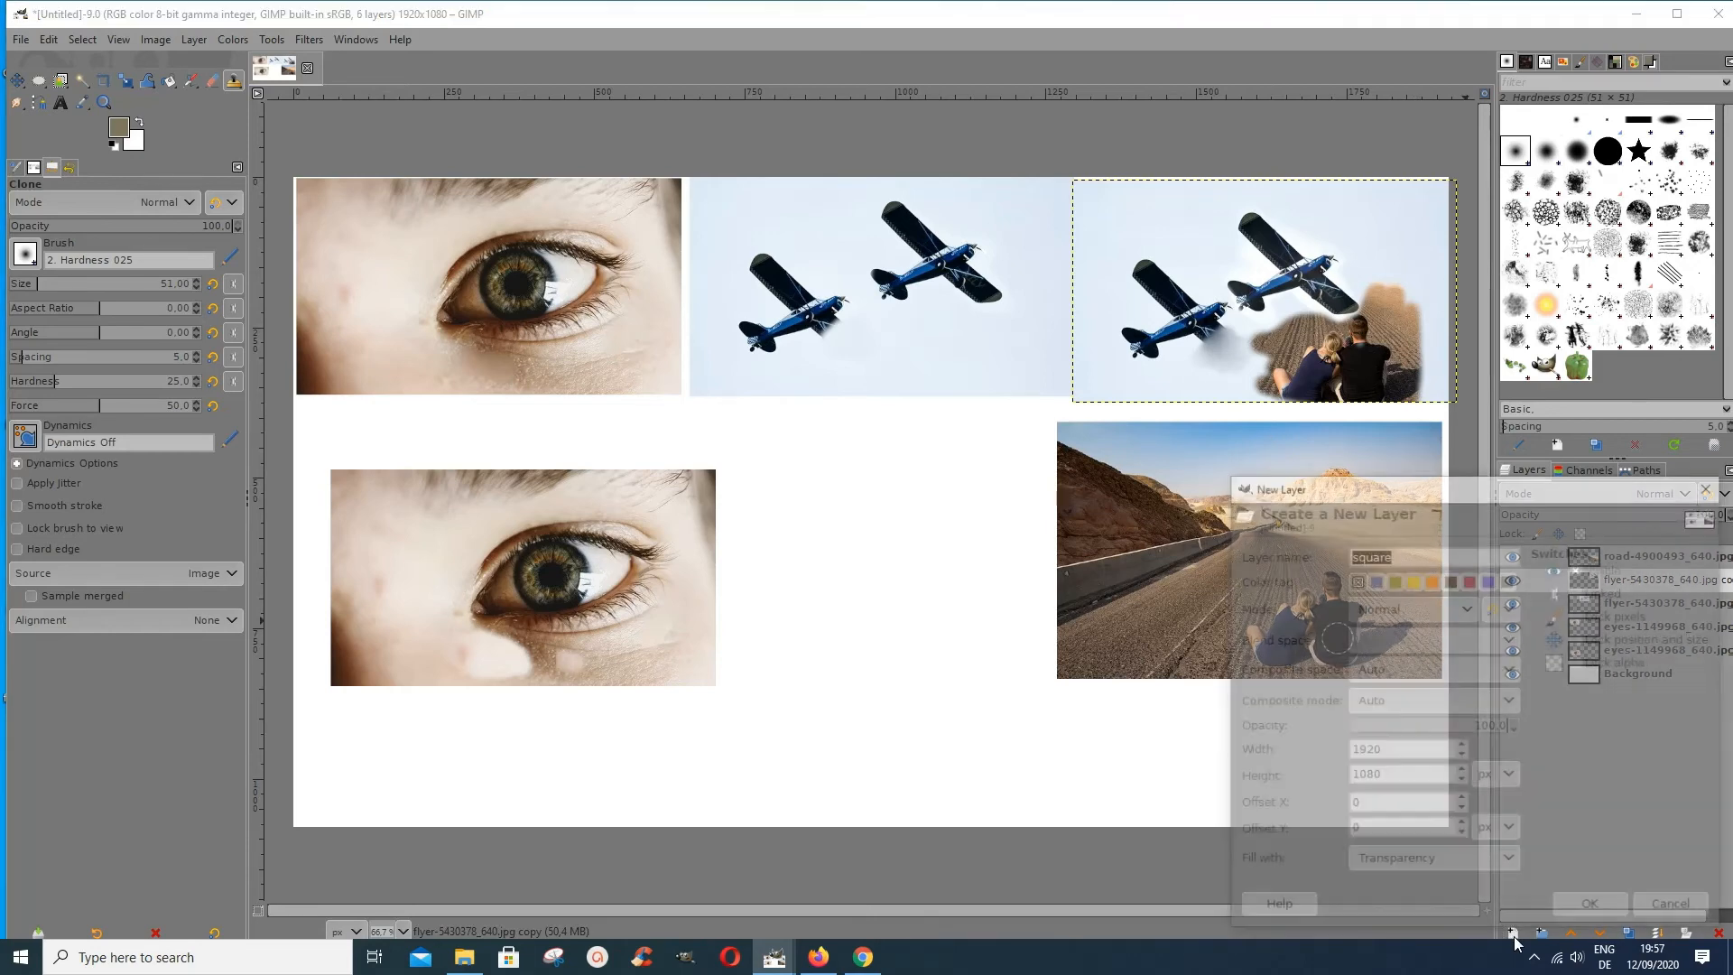
left_click(1593, 910)
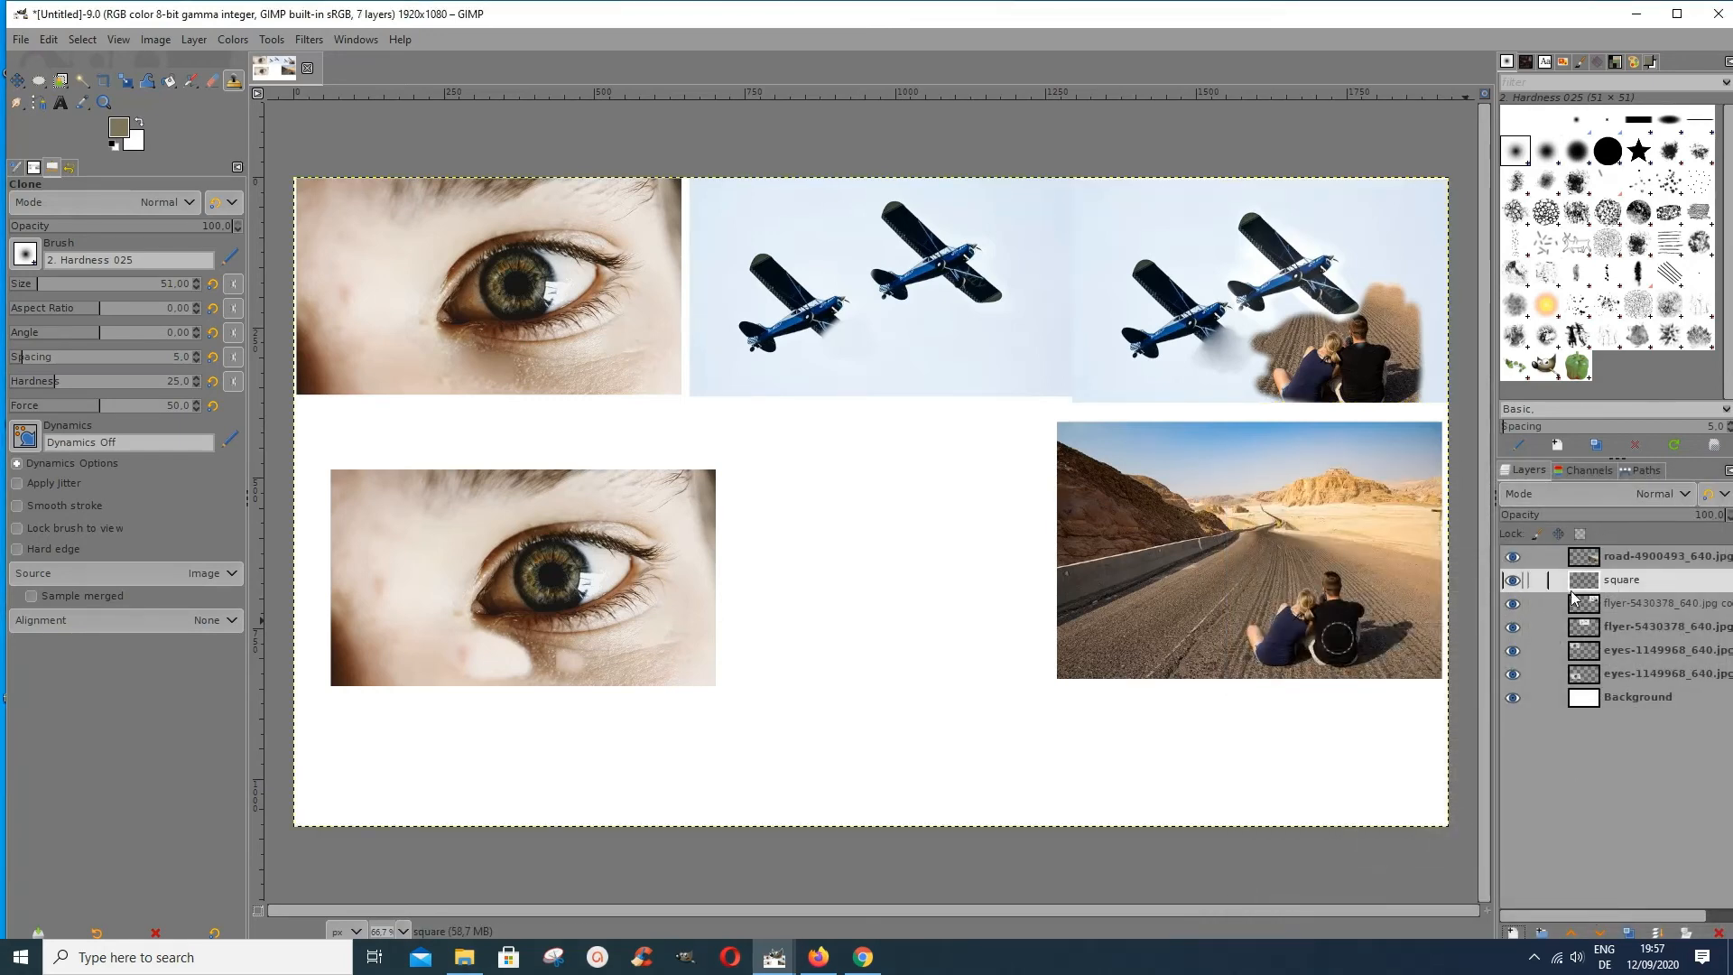
mouse_move(1583, 589)
left_mouse_down()
mouse_move(1577, 549)
mouse_move(1577, 578)
mouse_move(1612, 589)
left_mouse_up()
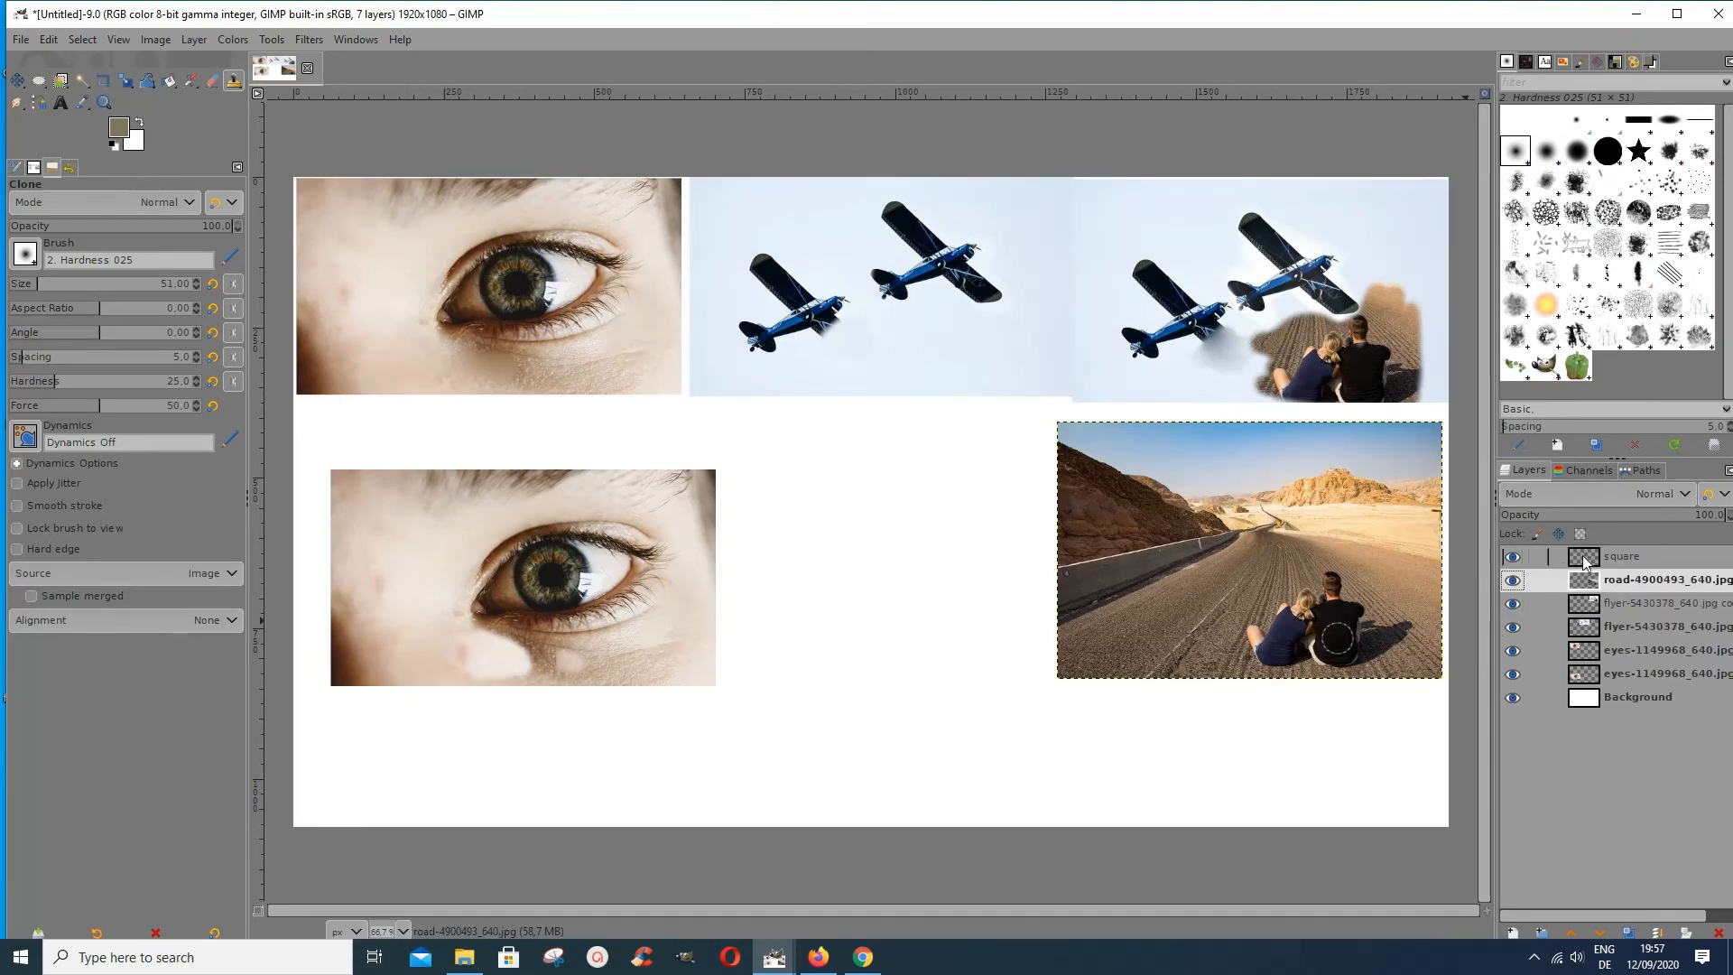
left_click(1584, 560)
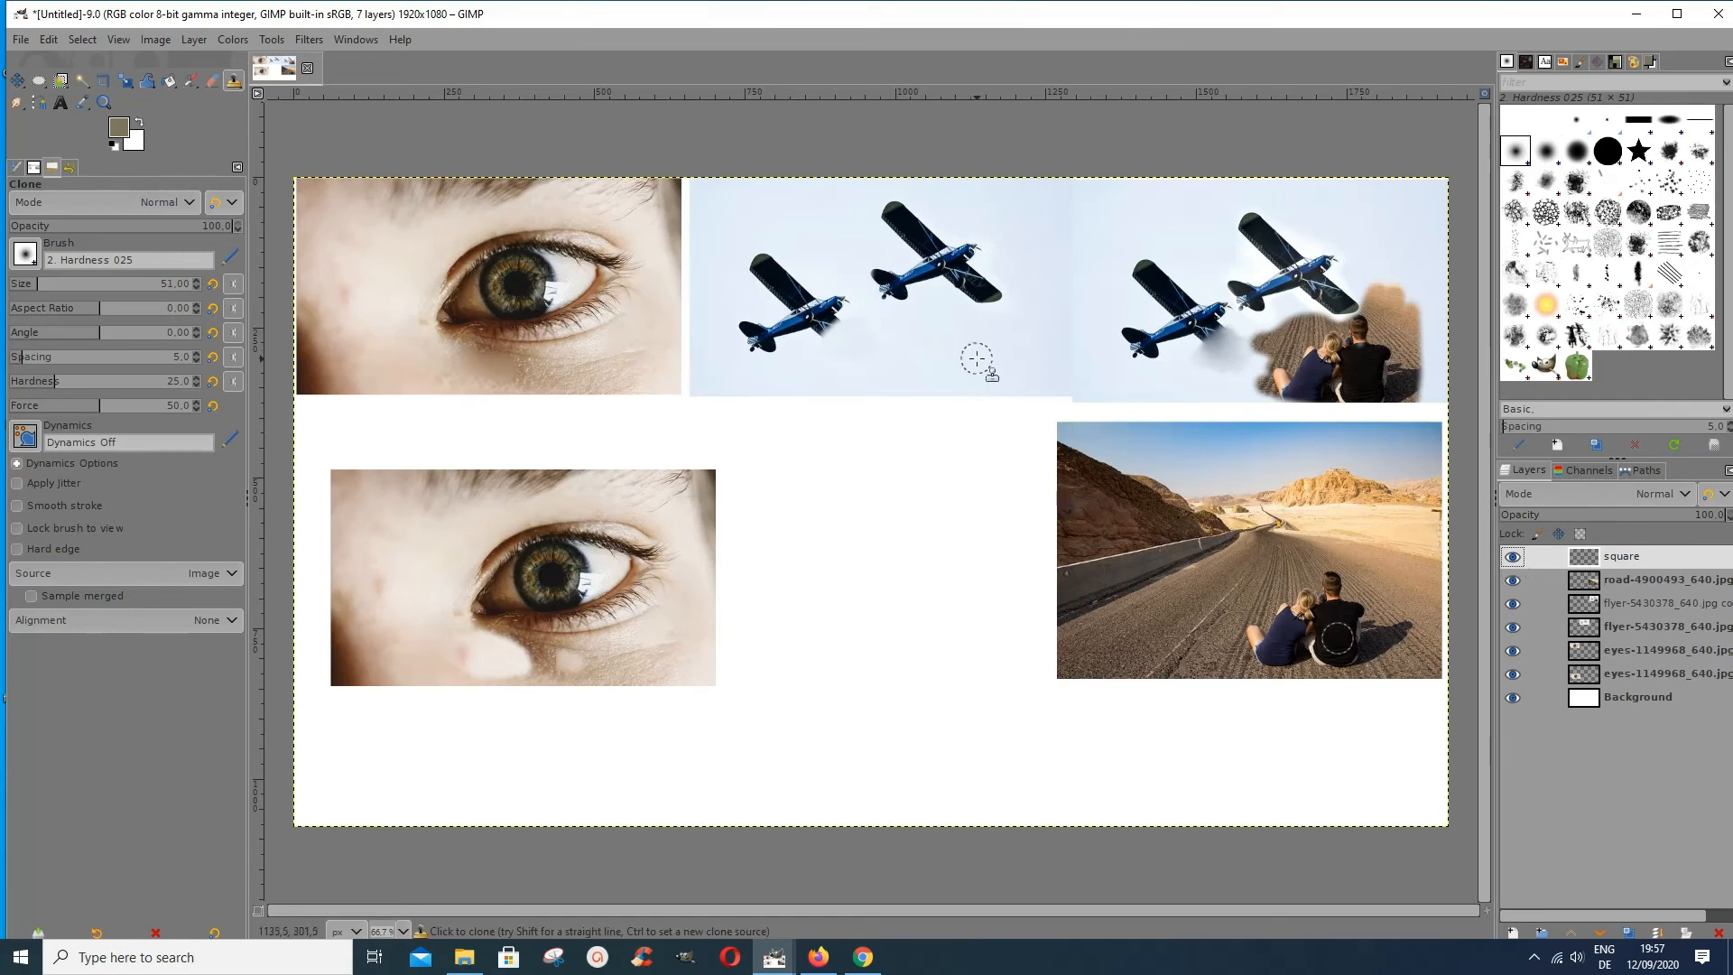
mouse_move(979, 355)
left_mouse_down()
mouse_move(1031, 331)
mouse_move(1036, 366)
mouse_move(1036, 284)
mouse_move(1038, 357)
mouse_move(1032, 289)
mouse_move(1016, 351)
mouse_move(1000, 320)
mouse_move(966, 381)
mouse_move(959, 319)
mouse_move(949, 361)
mouse_move(1023, 370)
mouse_move(934, 376)
mouse_move(1052, 384)
mouse_move(1063, 246)
mouse_move(1039, 373)
mouse_move(1044, 299)
mouse_move(1034, 334)
mouse_move(922, 321)
mouse_move(946, 332)
mouse_move(931, 360)
mouse_move(955, 342)
mouse_move(905, 372)
mouse_move(975, 373)
mouse_move(924, 365)
mouse_move(937, 376)
mouse_move(937, 329)
mouse_move(905, 350)
mouse_move(950, 337)
mouse_move(917, 342)
mouse_move(1032, 385)
mouse_move(911, 379)
mouse_move(972, 344)
mouse_move(1013, 342)
mouse_move(1026, 371)
mouse_move(1047, 338)
mouse_move(1050, 355)
mouse_move(1038, 225)
mouse_move(1033, 283)
mouse_move(1000, 270)
mouse_move(998, 334)
mouse_move(1006, 260)
mouse_move(1009, 311)
mouse_move(1038, 303)
left_mouse_up()
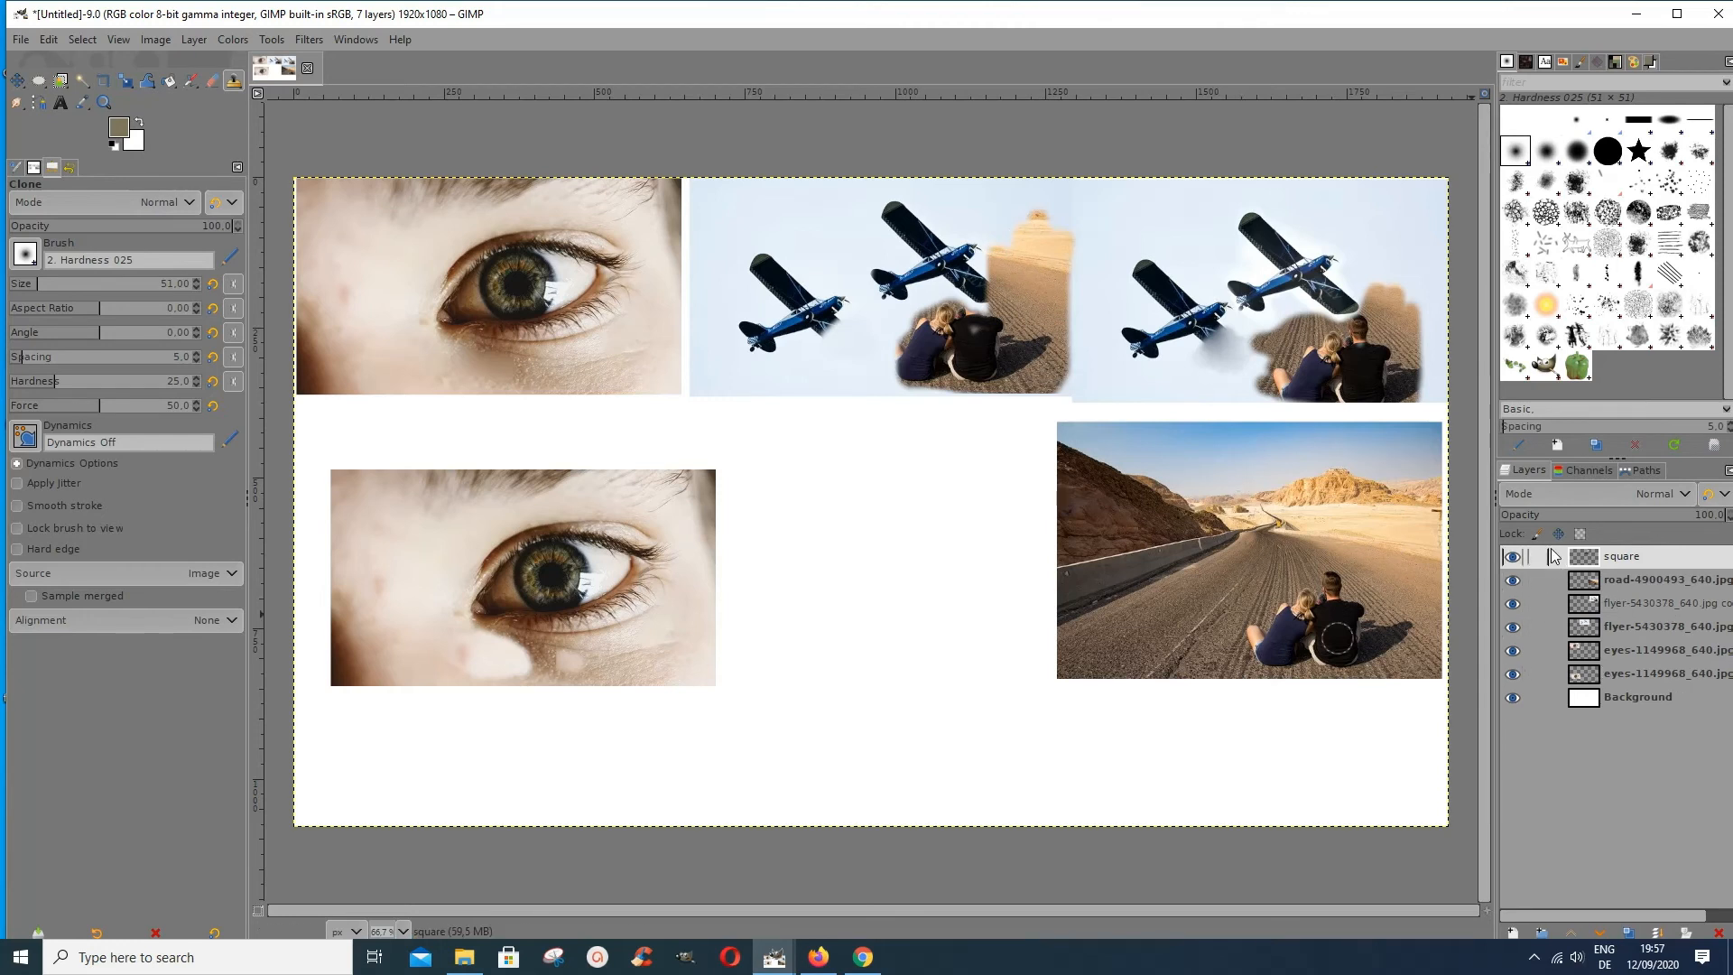
Hide the square, Background, both flyer and both eye layers, keeping only the road photo shown
left_click(1513, 560)
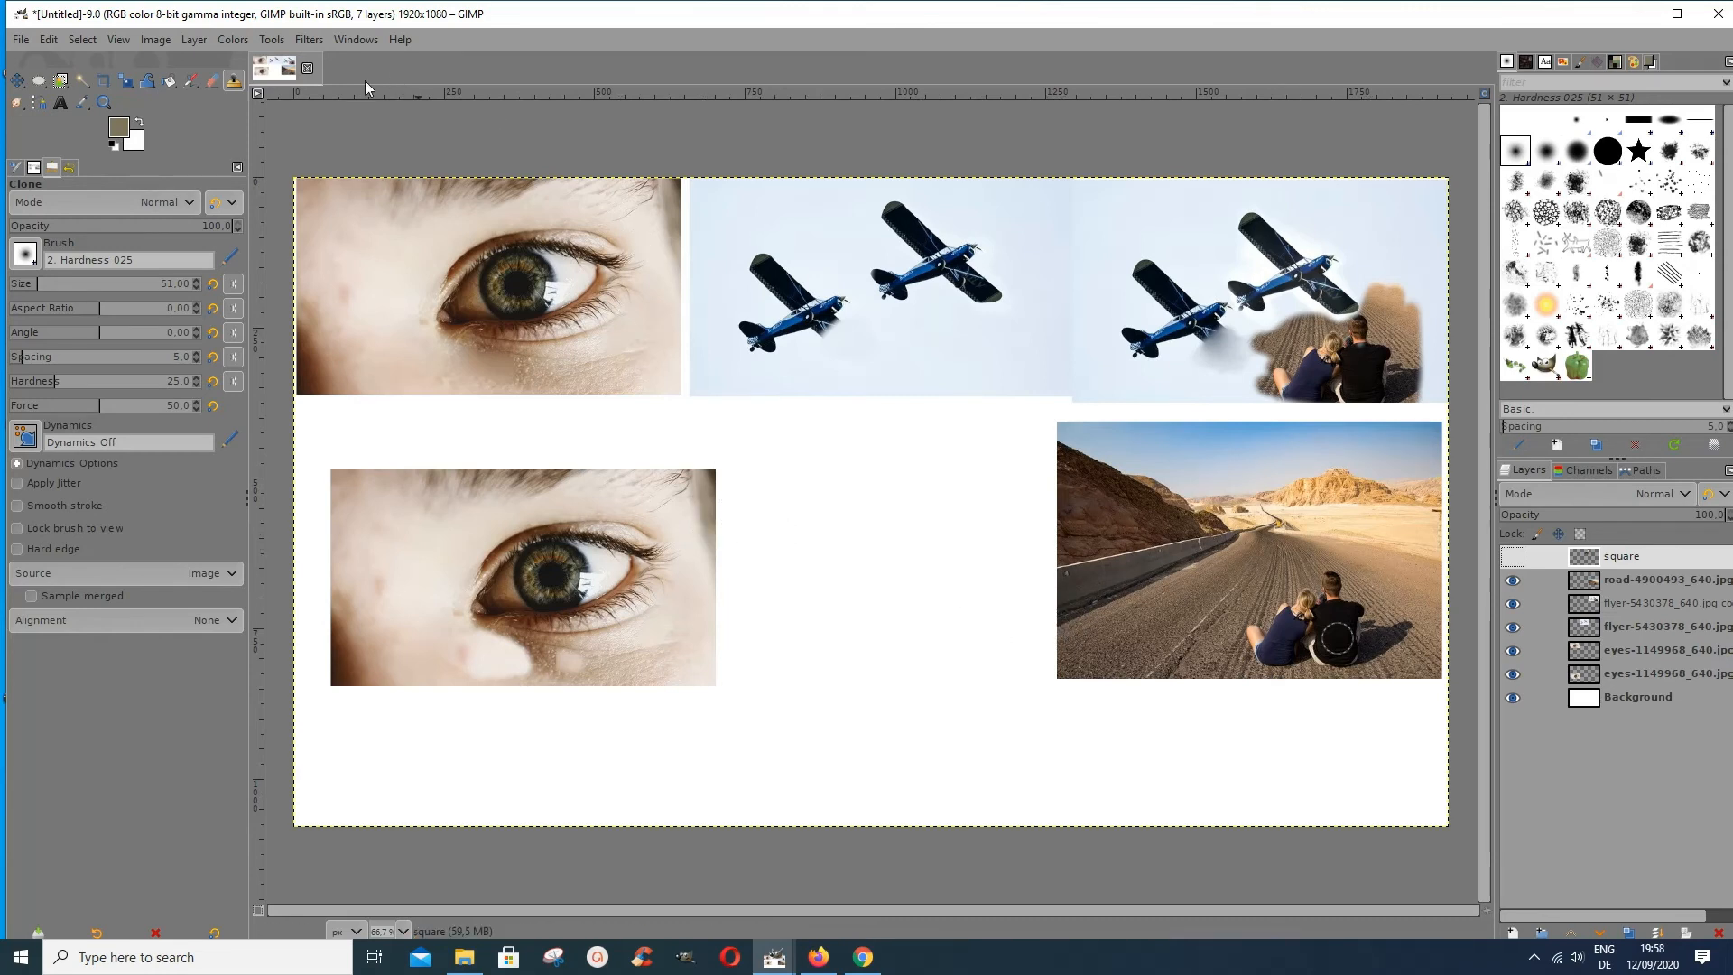
left_click(1513, 697)
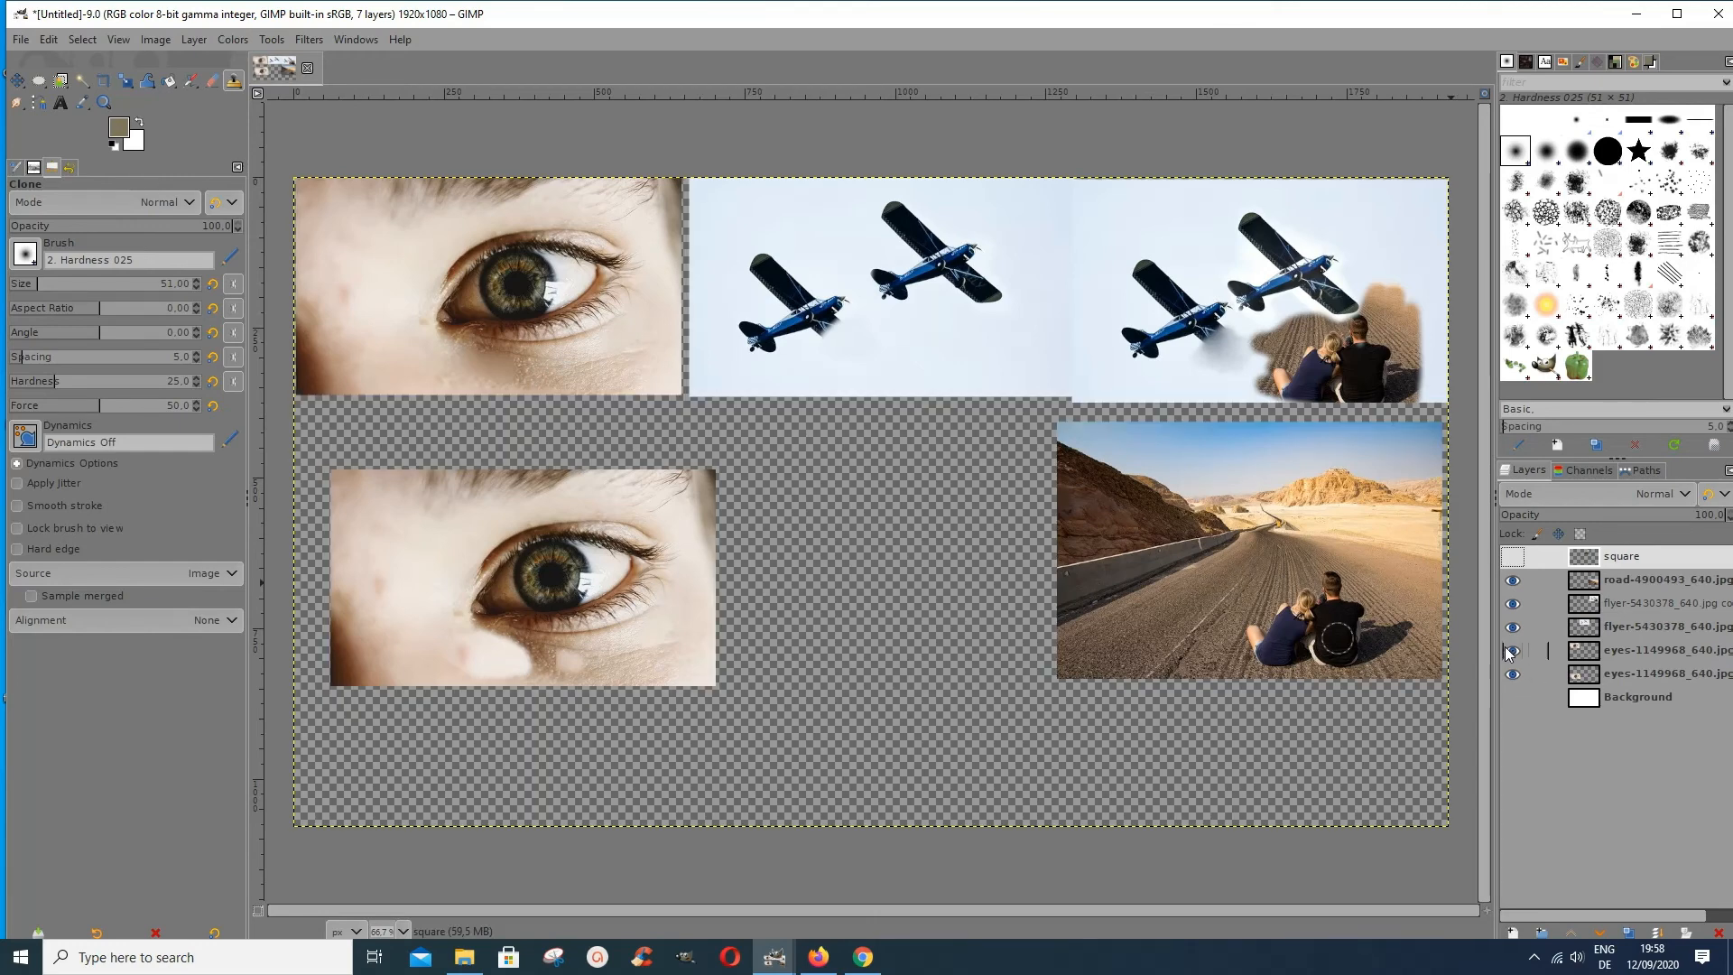
left_click(1513, 650)
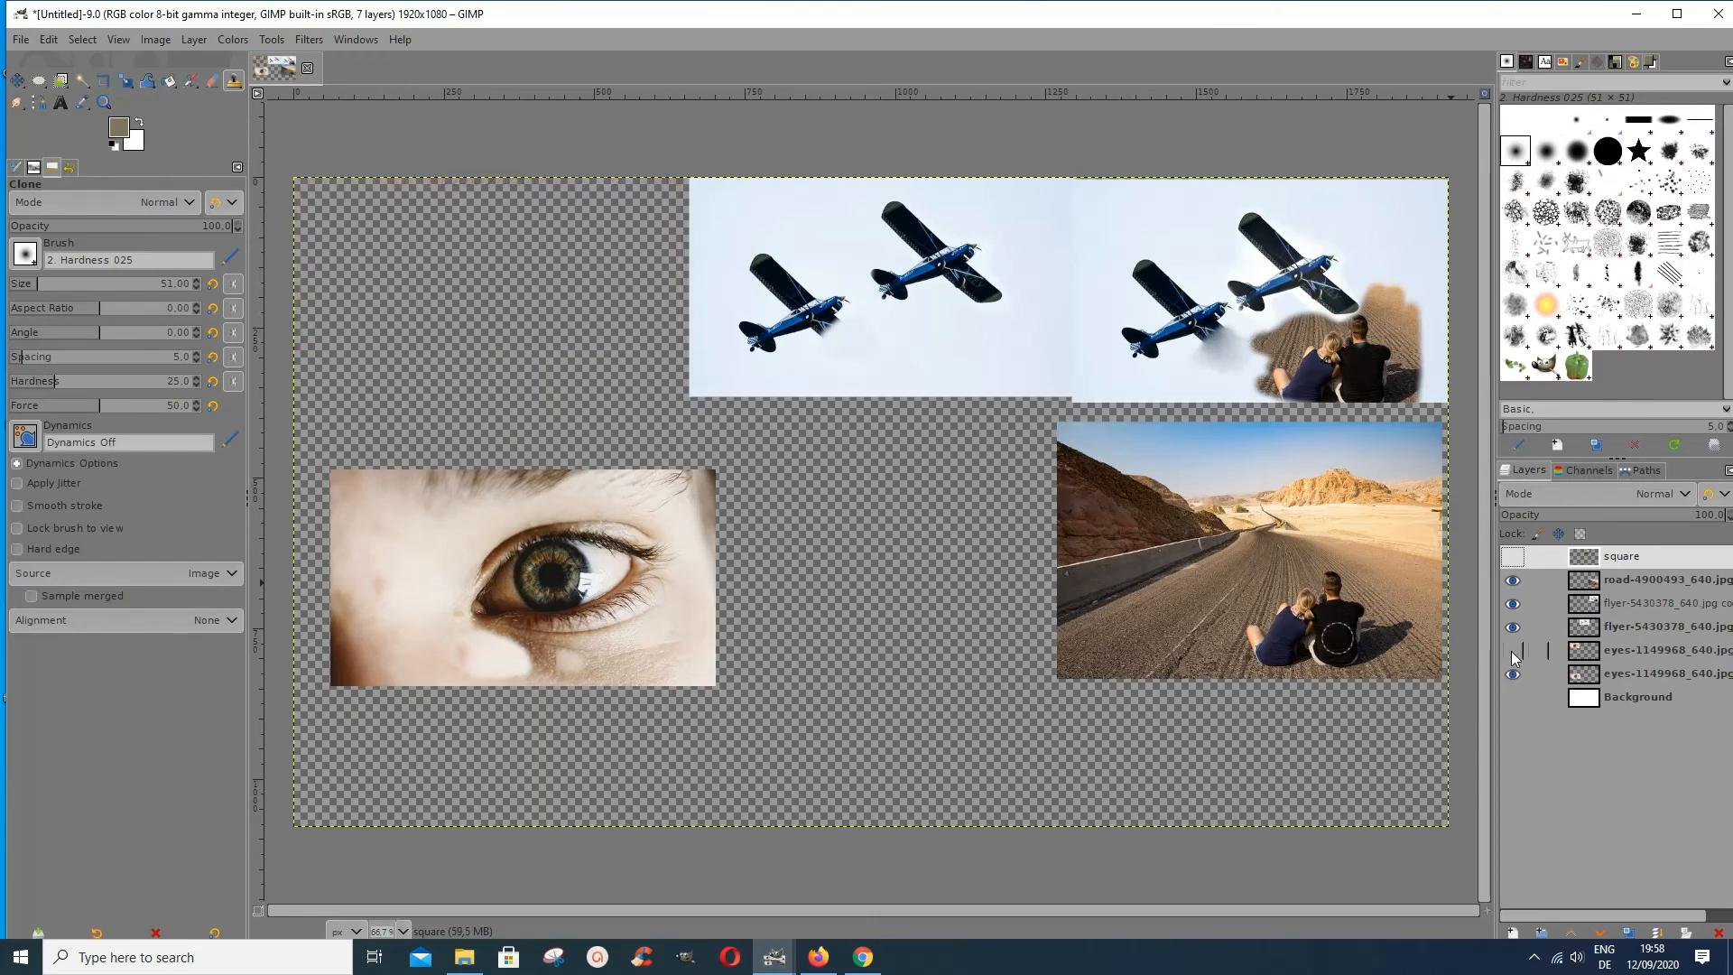
left_click(1513, 628)
left_click(1512, 603)
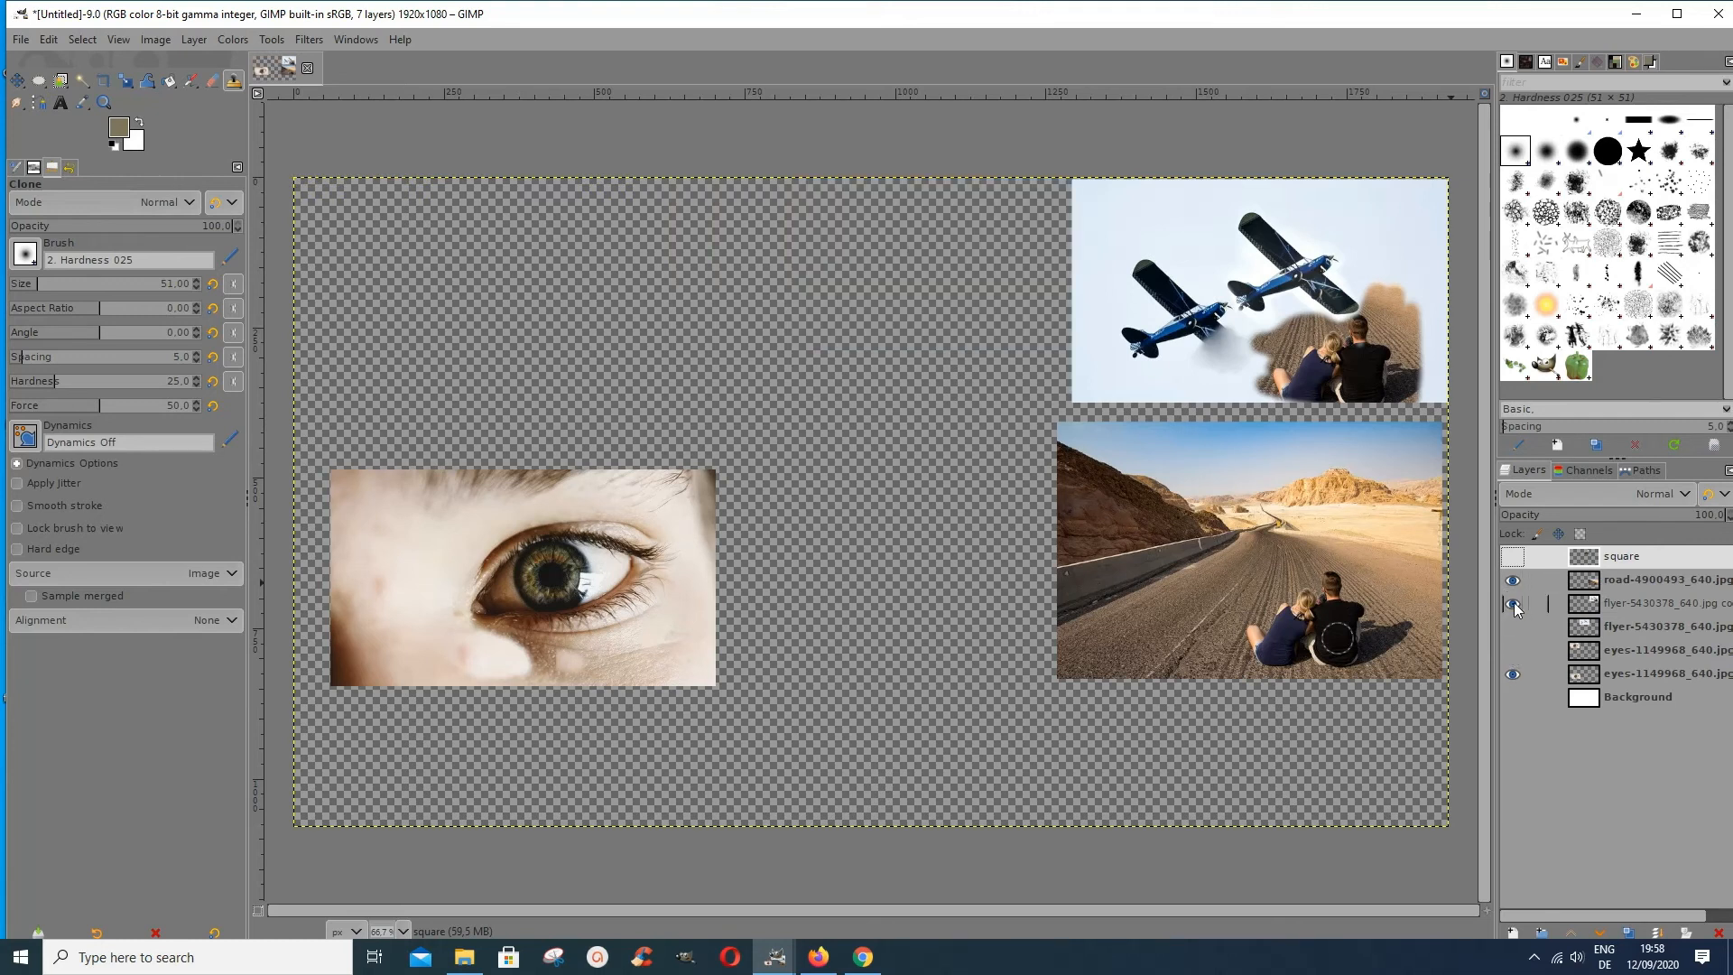
left_click(1514, 603)
left_click(1514, 581)
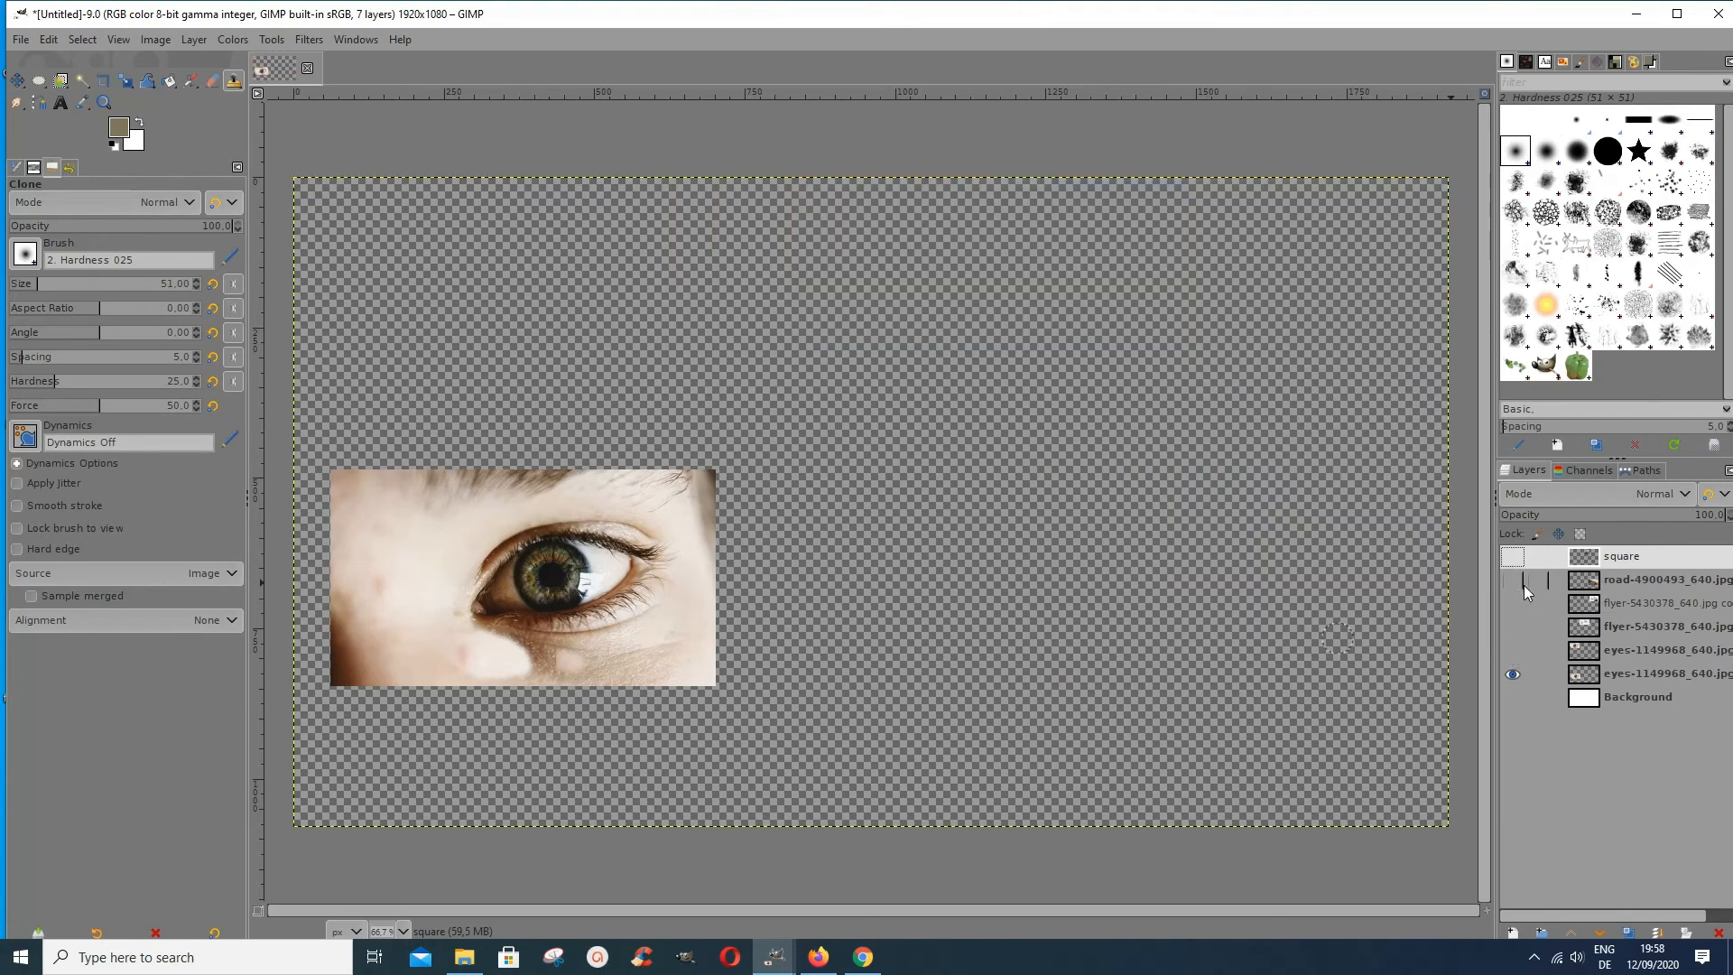
left_click(1513, 580)
left_click(1513, 557)
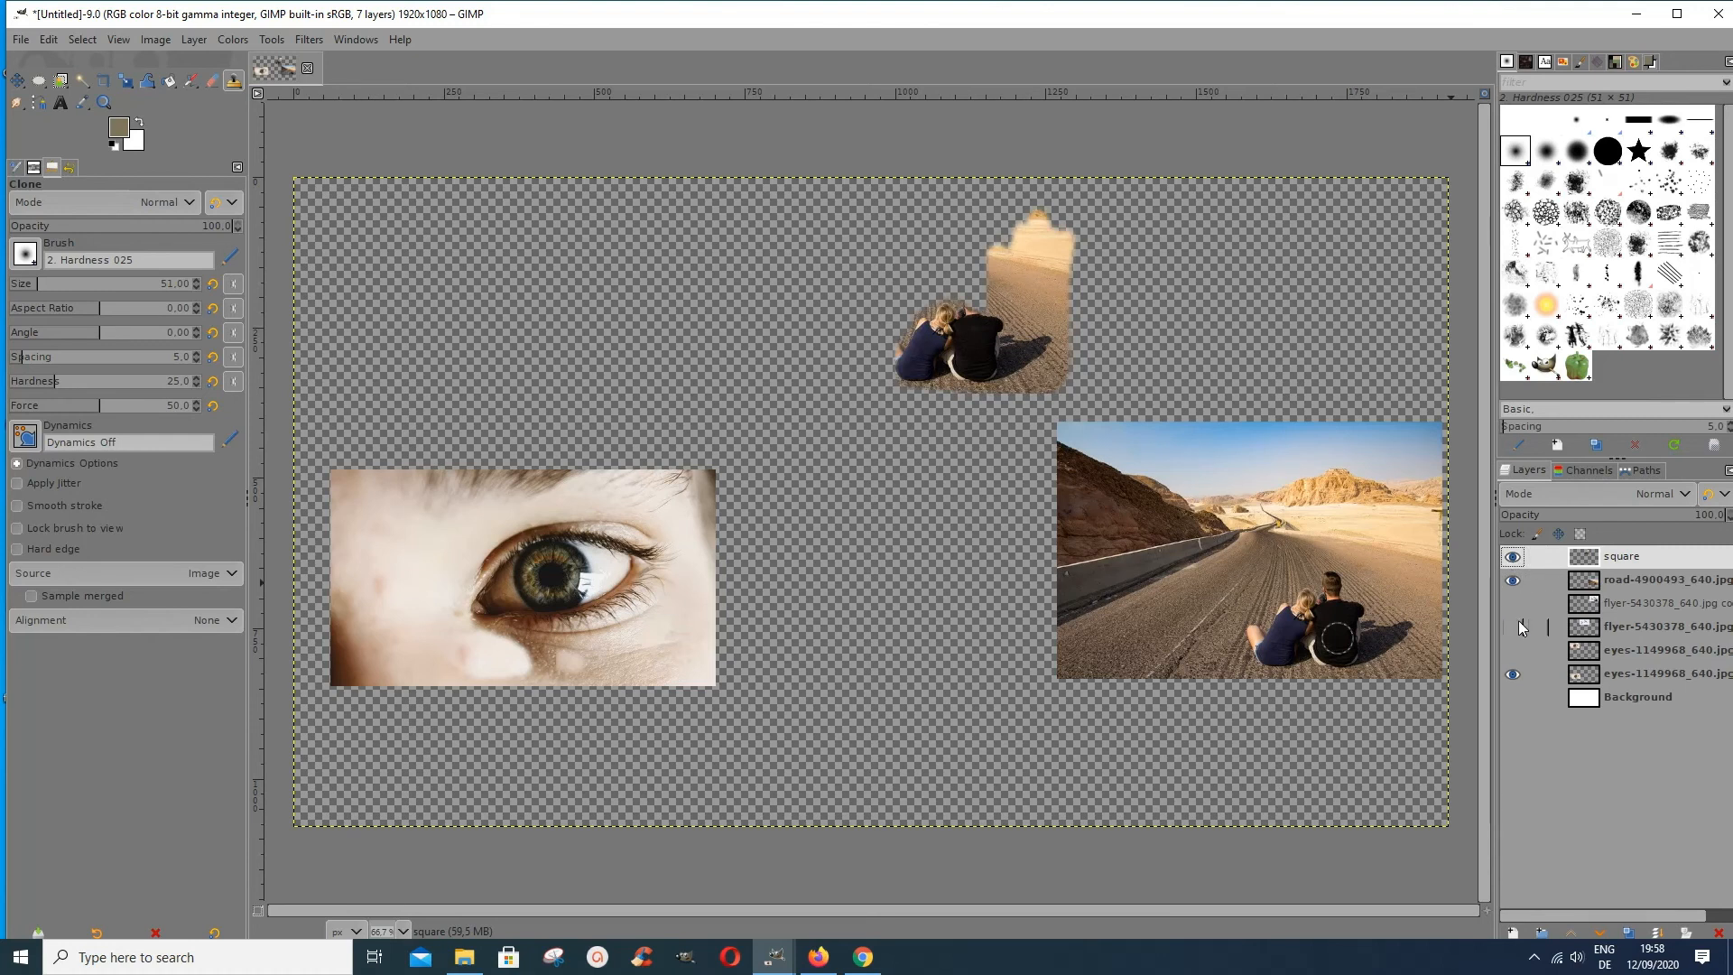
left_click(1513, 557)
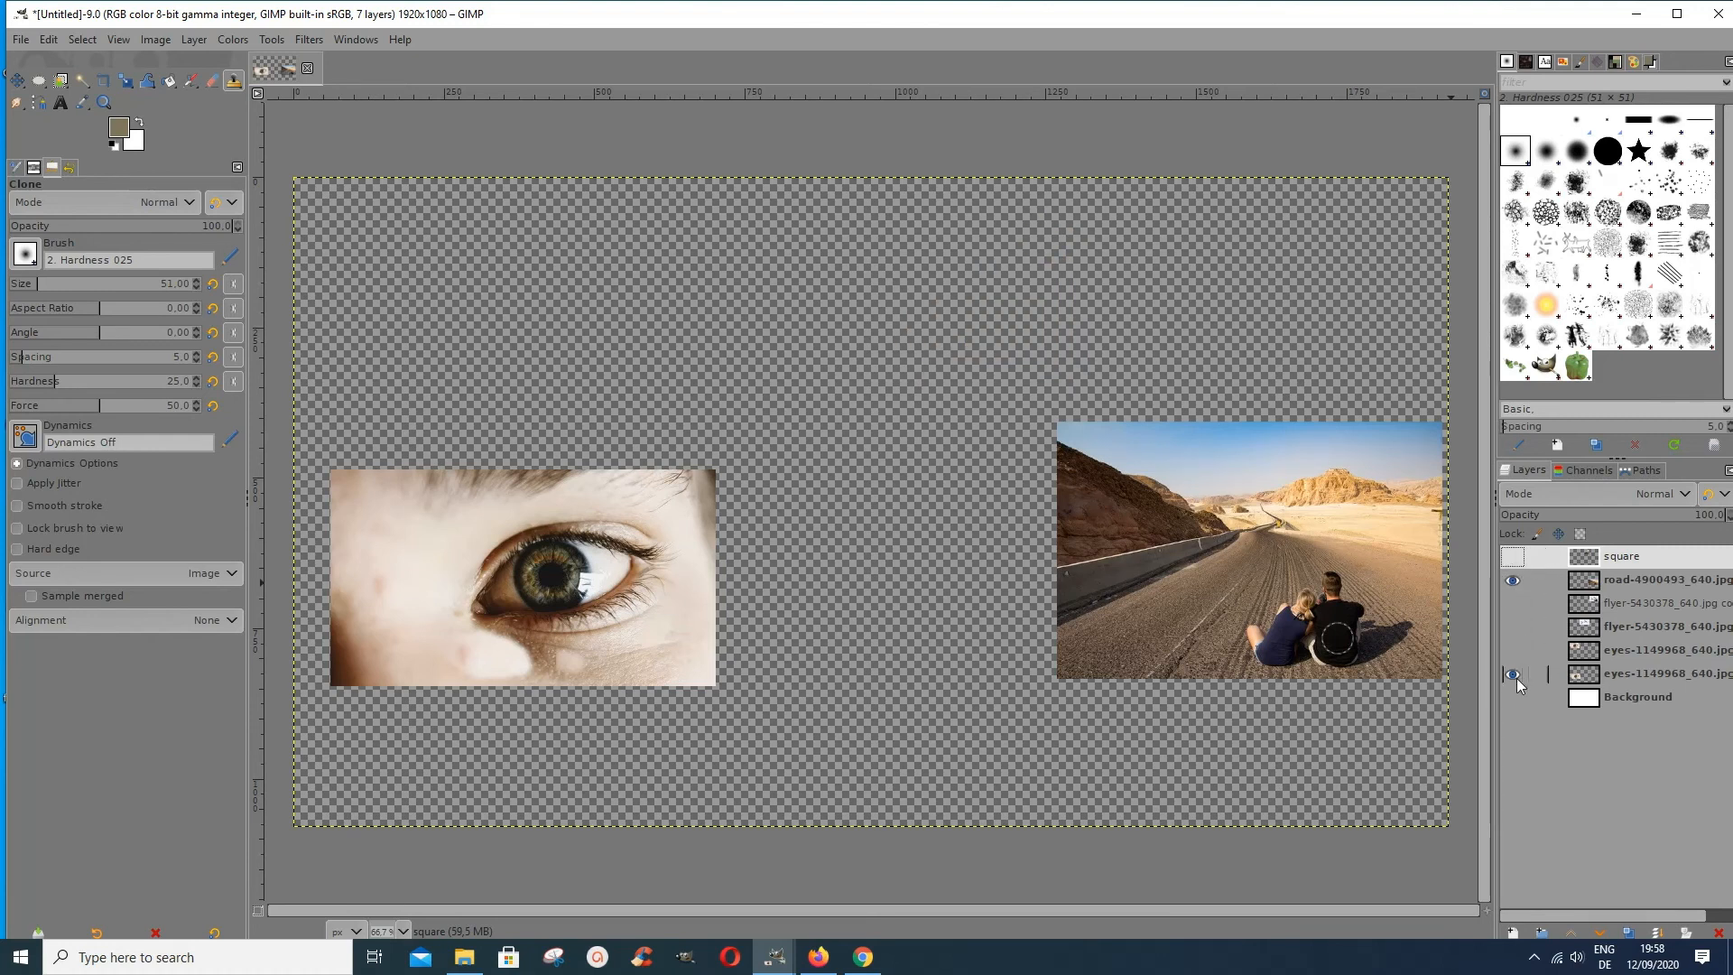
left_click(1514, 674)
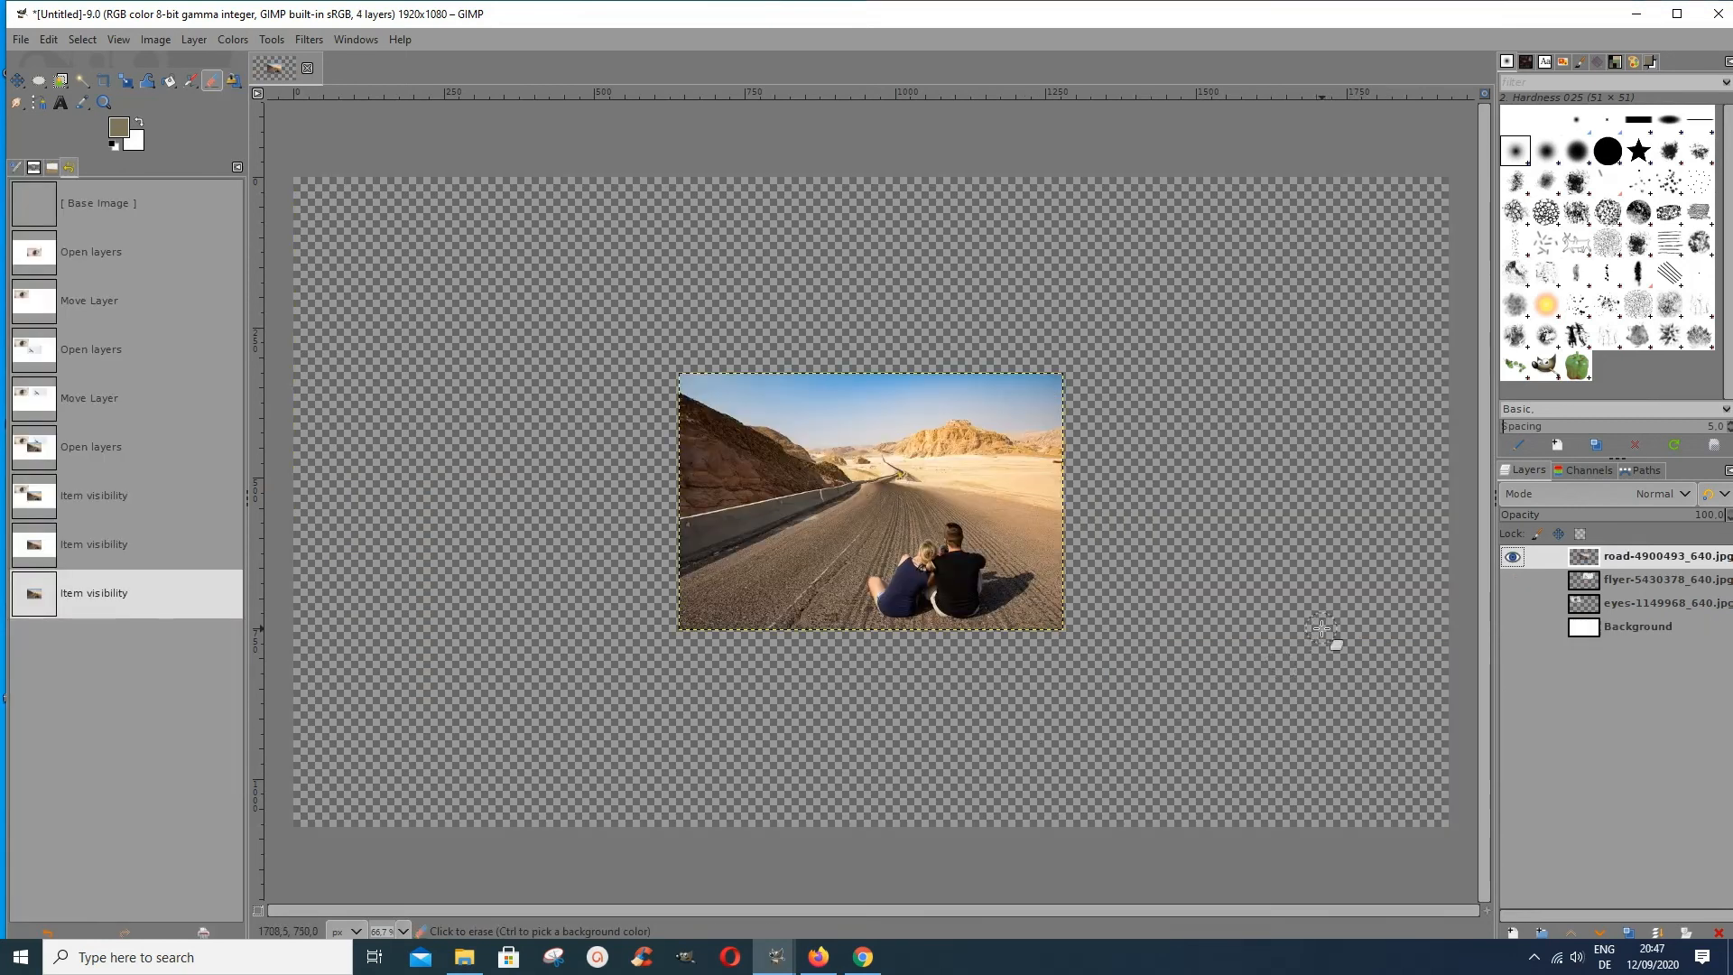
Show the Background layer and switch to the Perspective Clone tool with its options displayed
left_click(1511, 630)
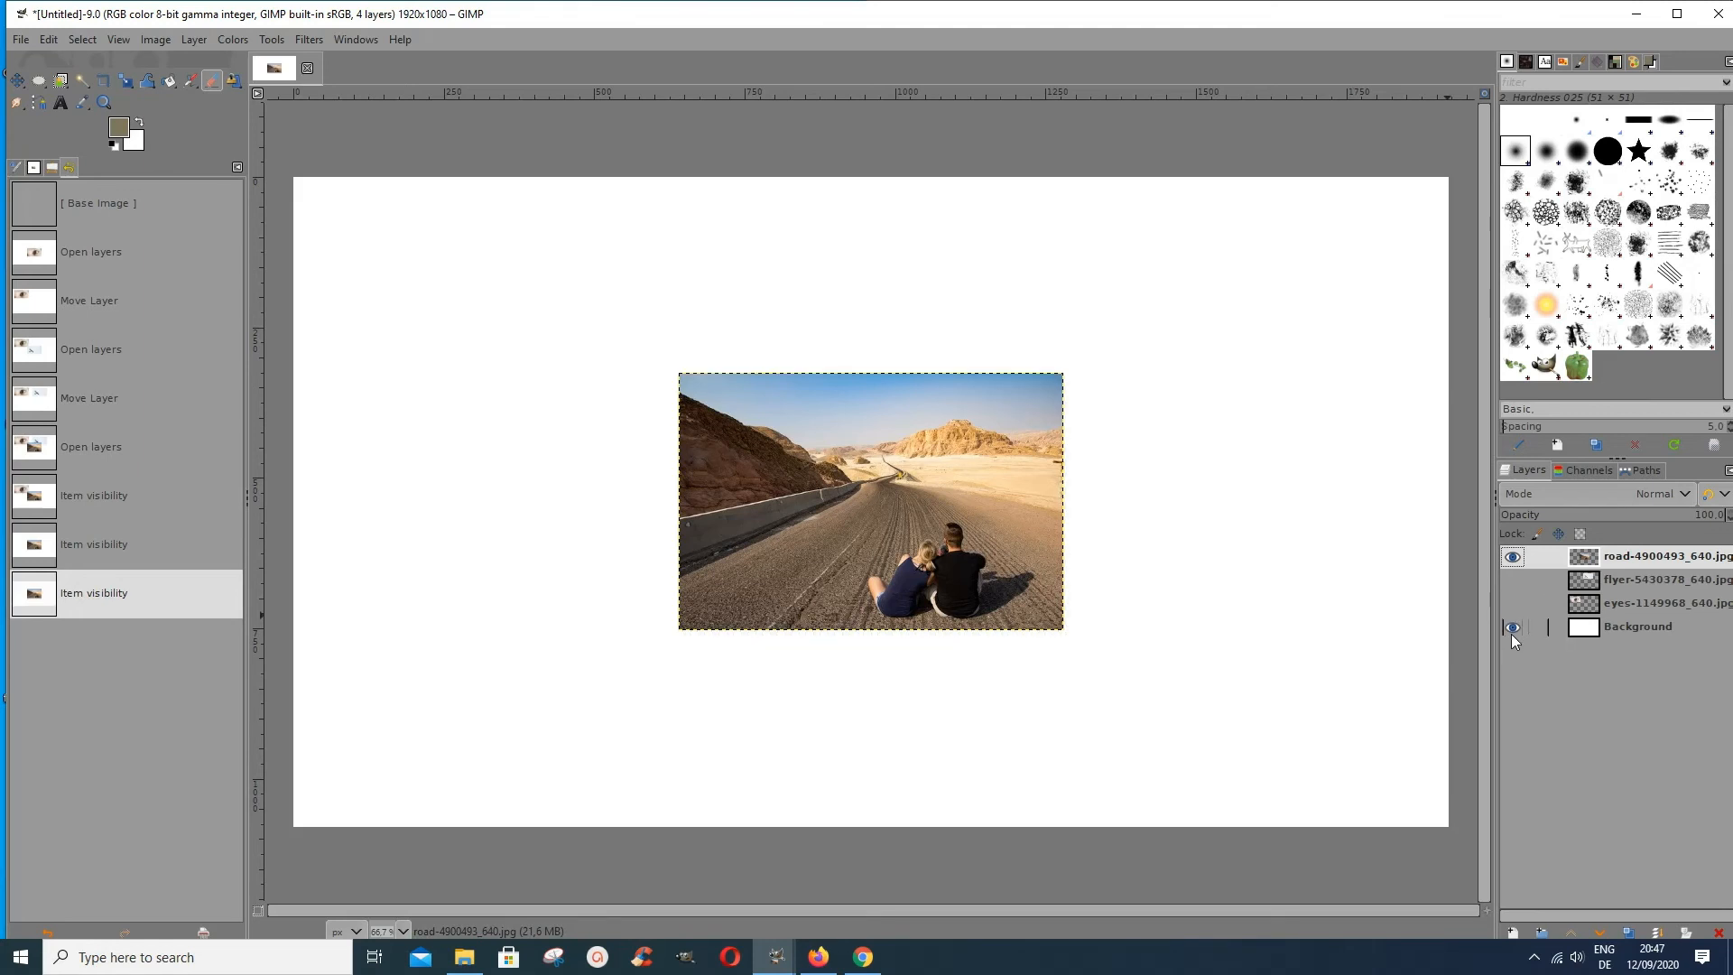
left_click(52, 168)
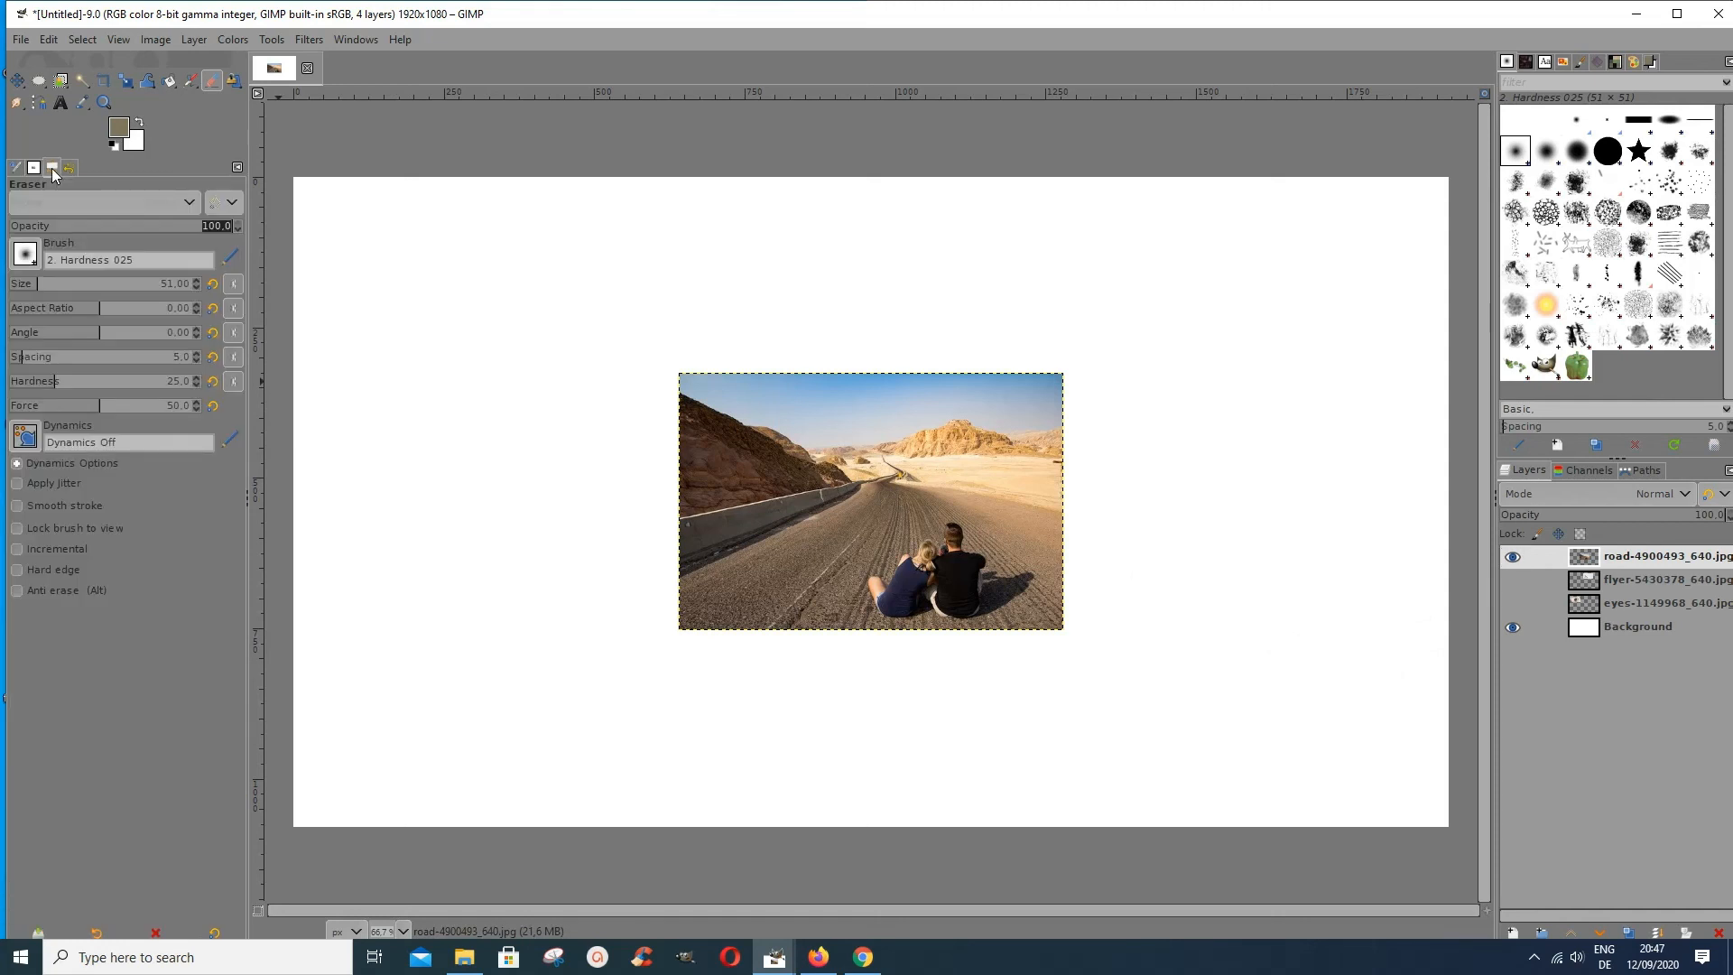
left_click(235, 81)
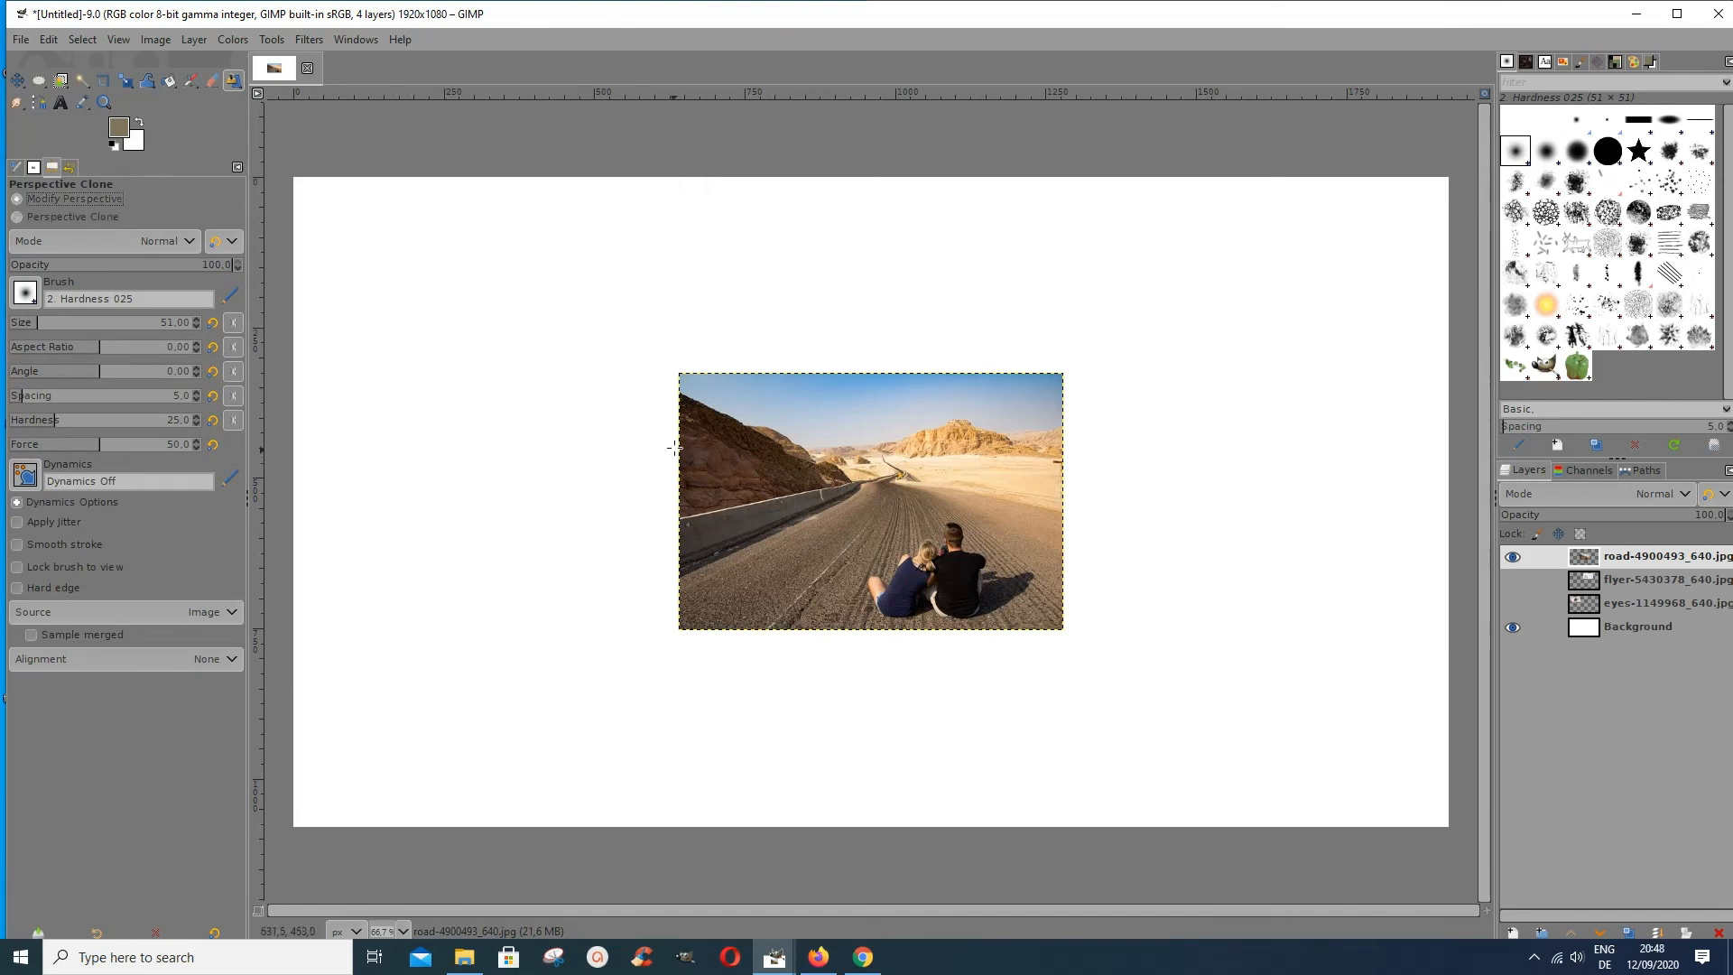
Fit the perspective frame to the road photo's corners, with its two upper corners pulled inward to follow the road's perspective
left_click(871, 505)
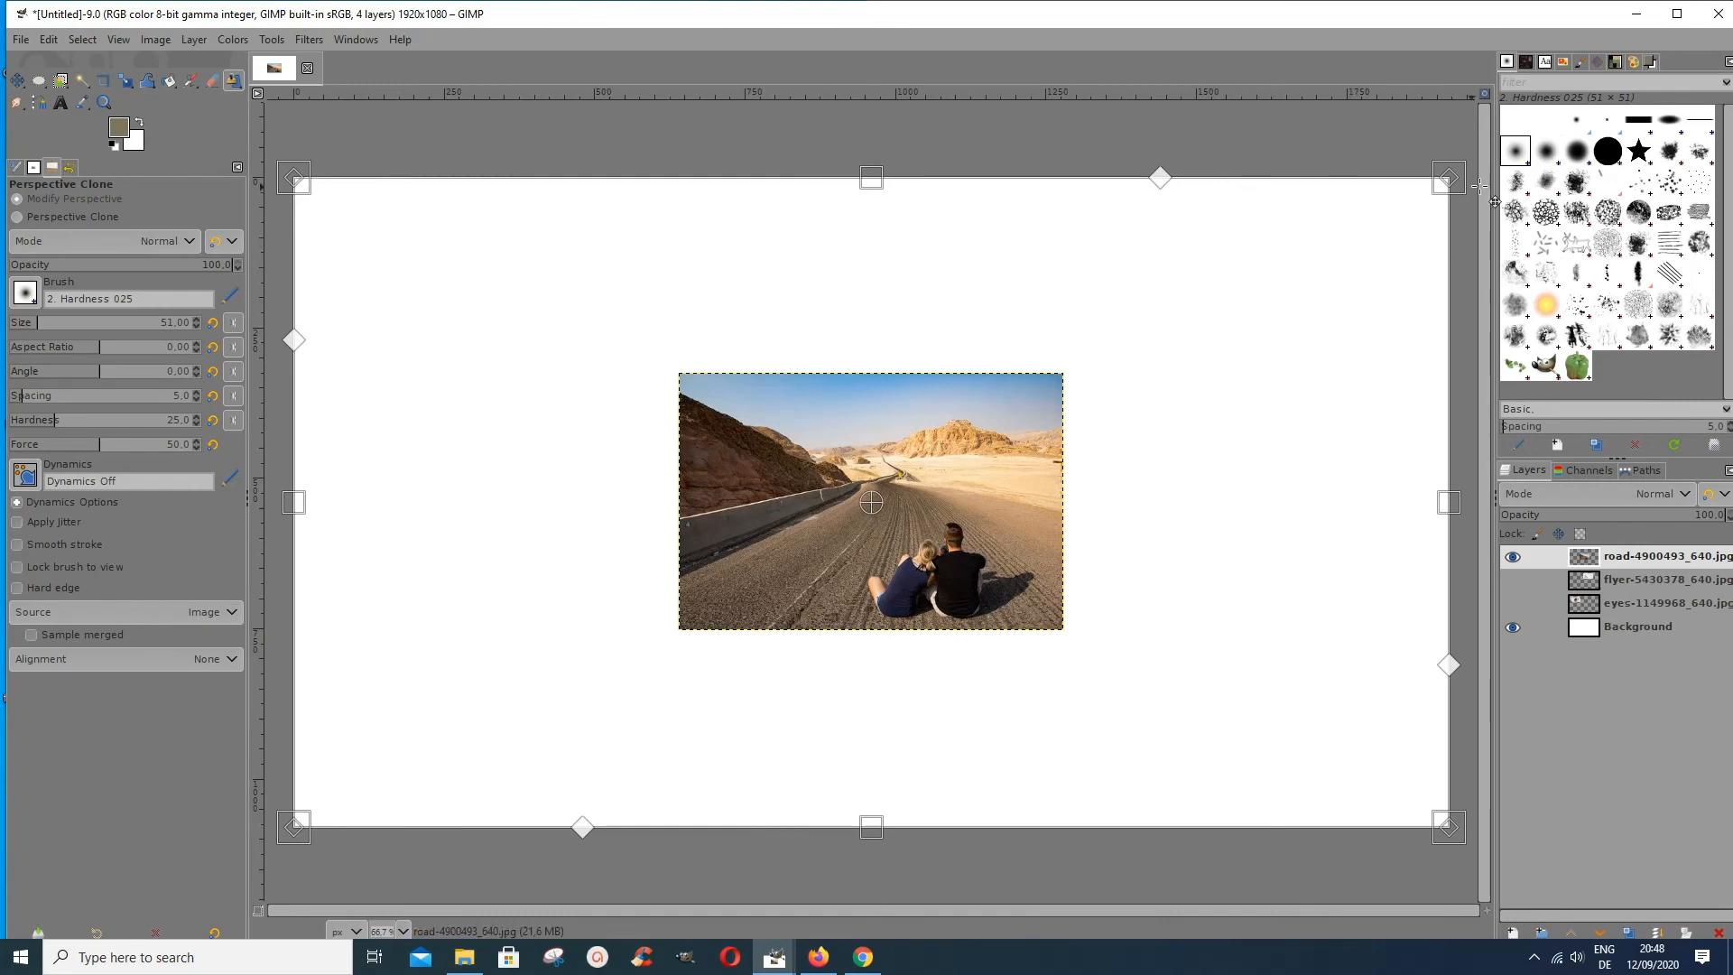
left_click_drag(1446, 183, 1058, 375)
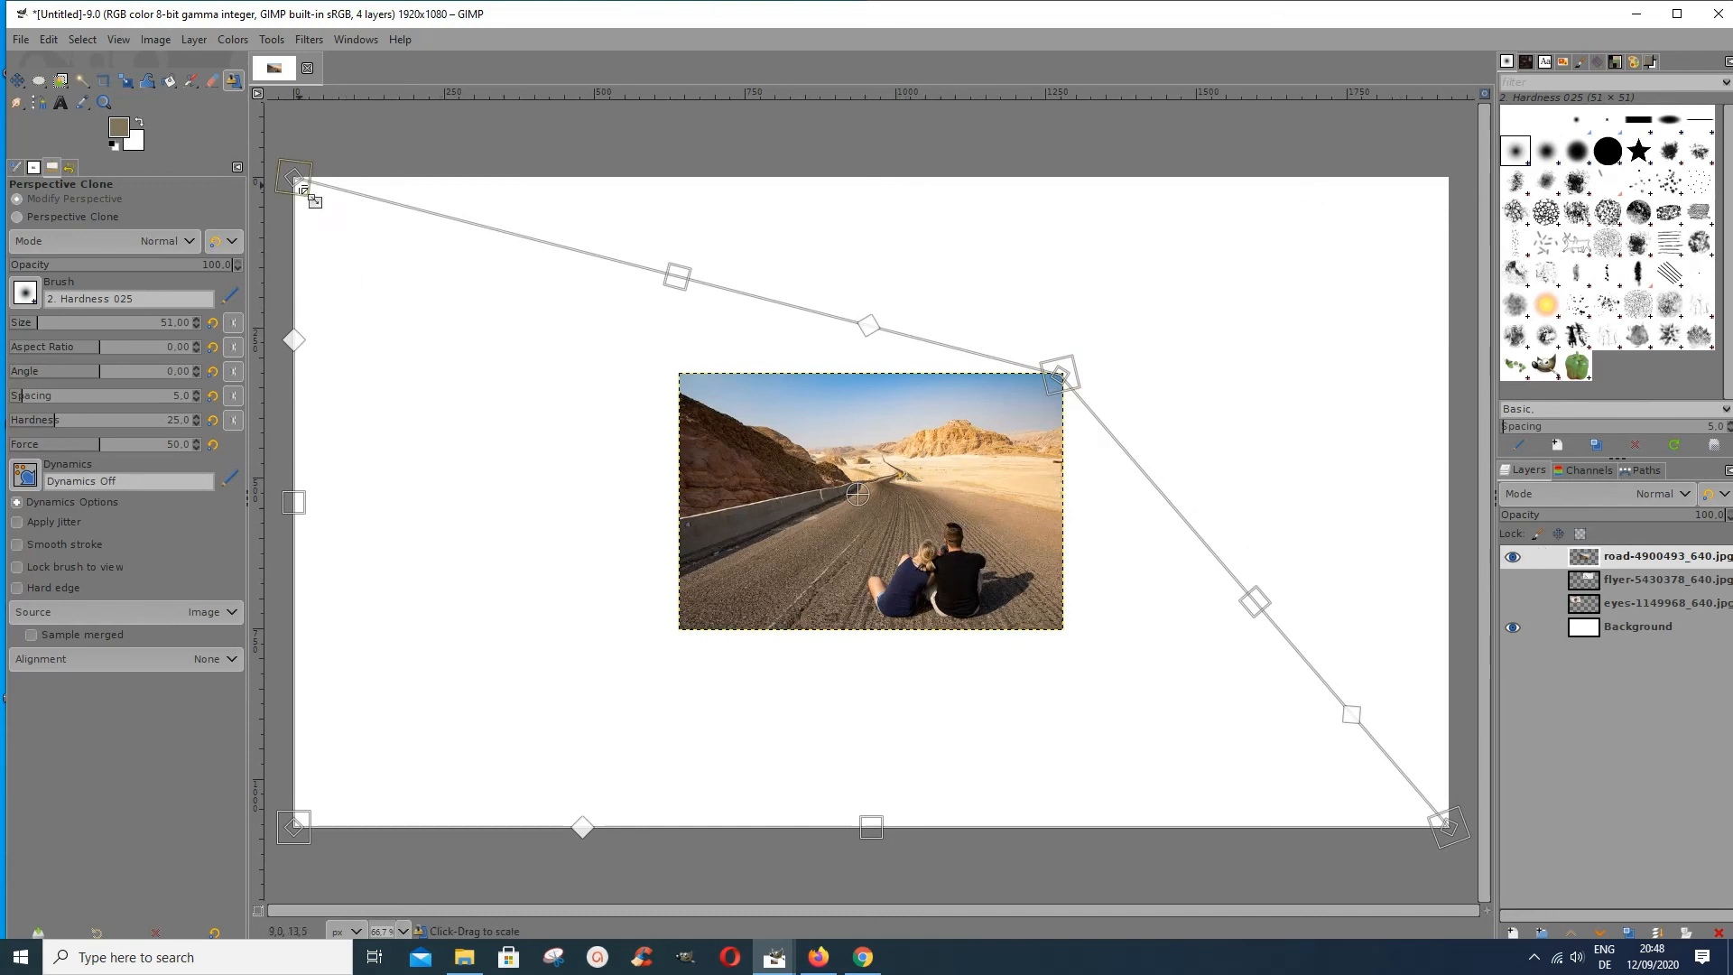
left_click_drag(303, 188, 672, 375)
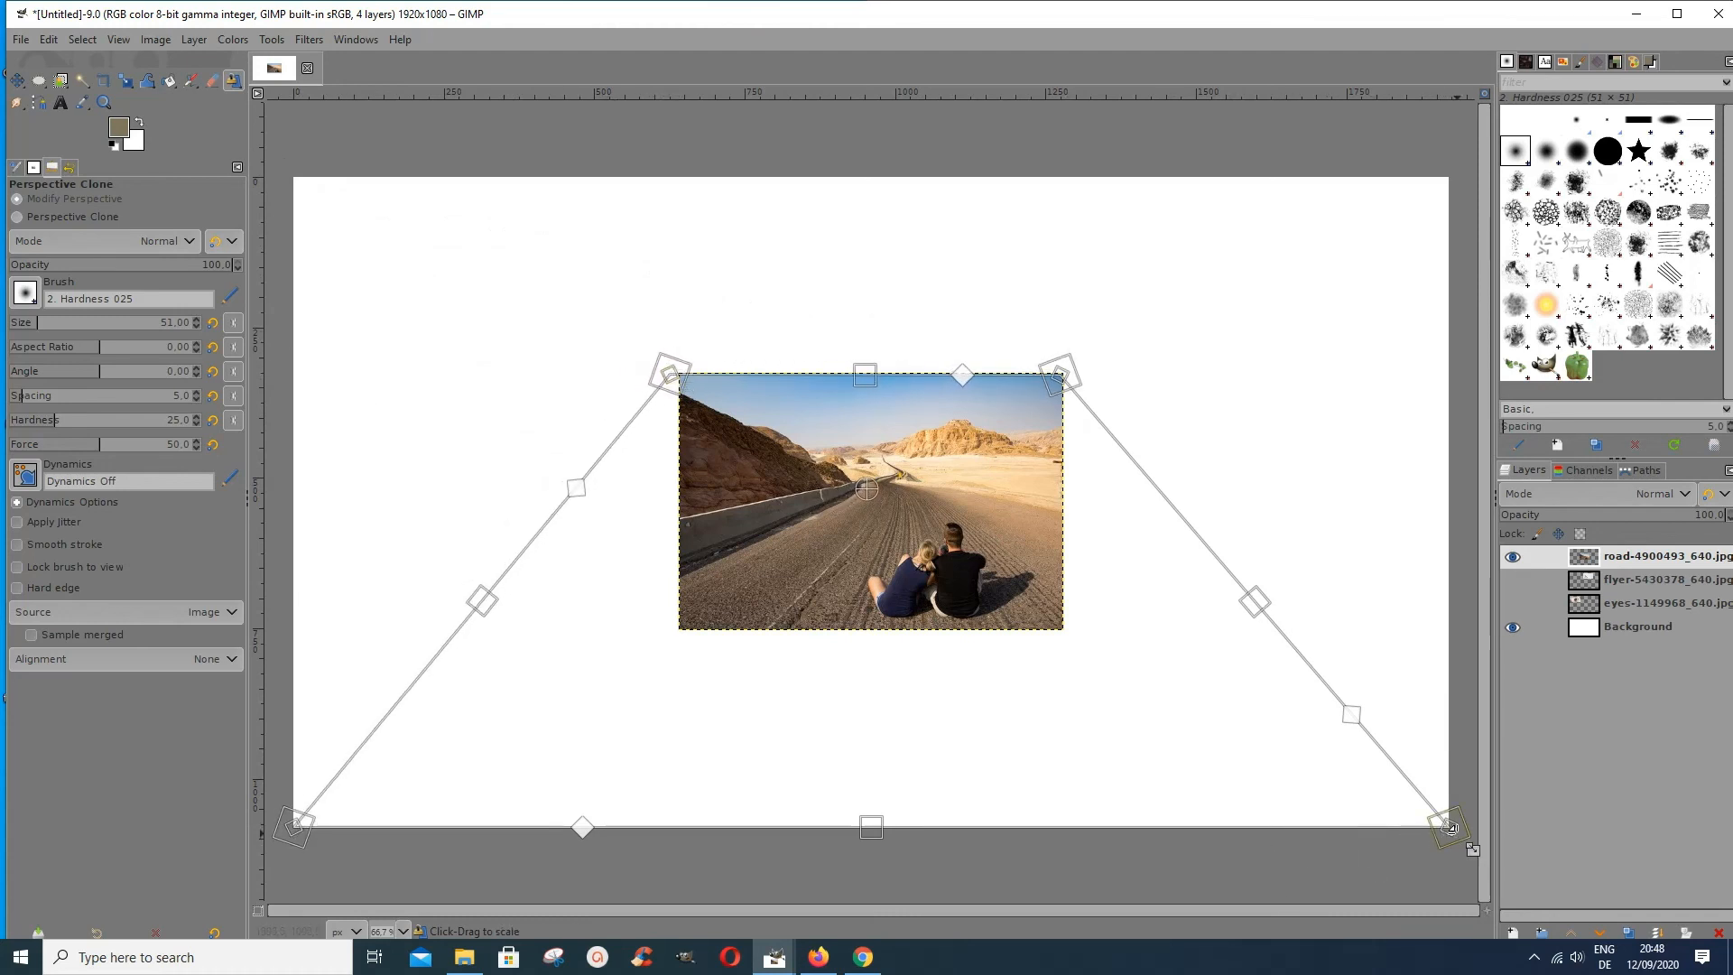
left_click_drag(1450, 826, 1056, 627)
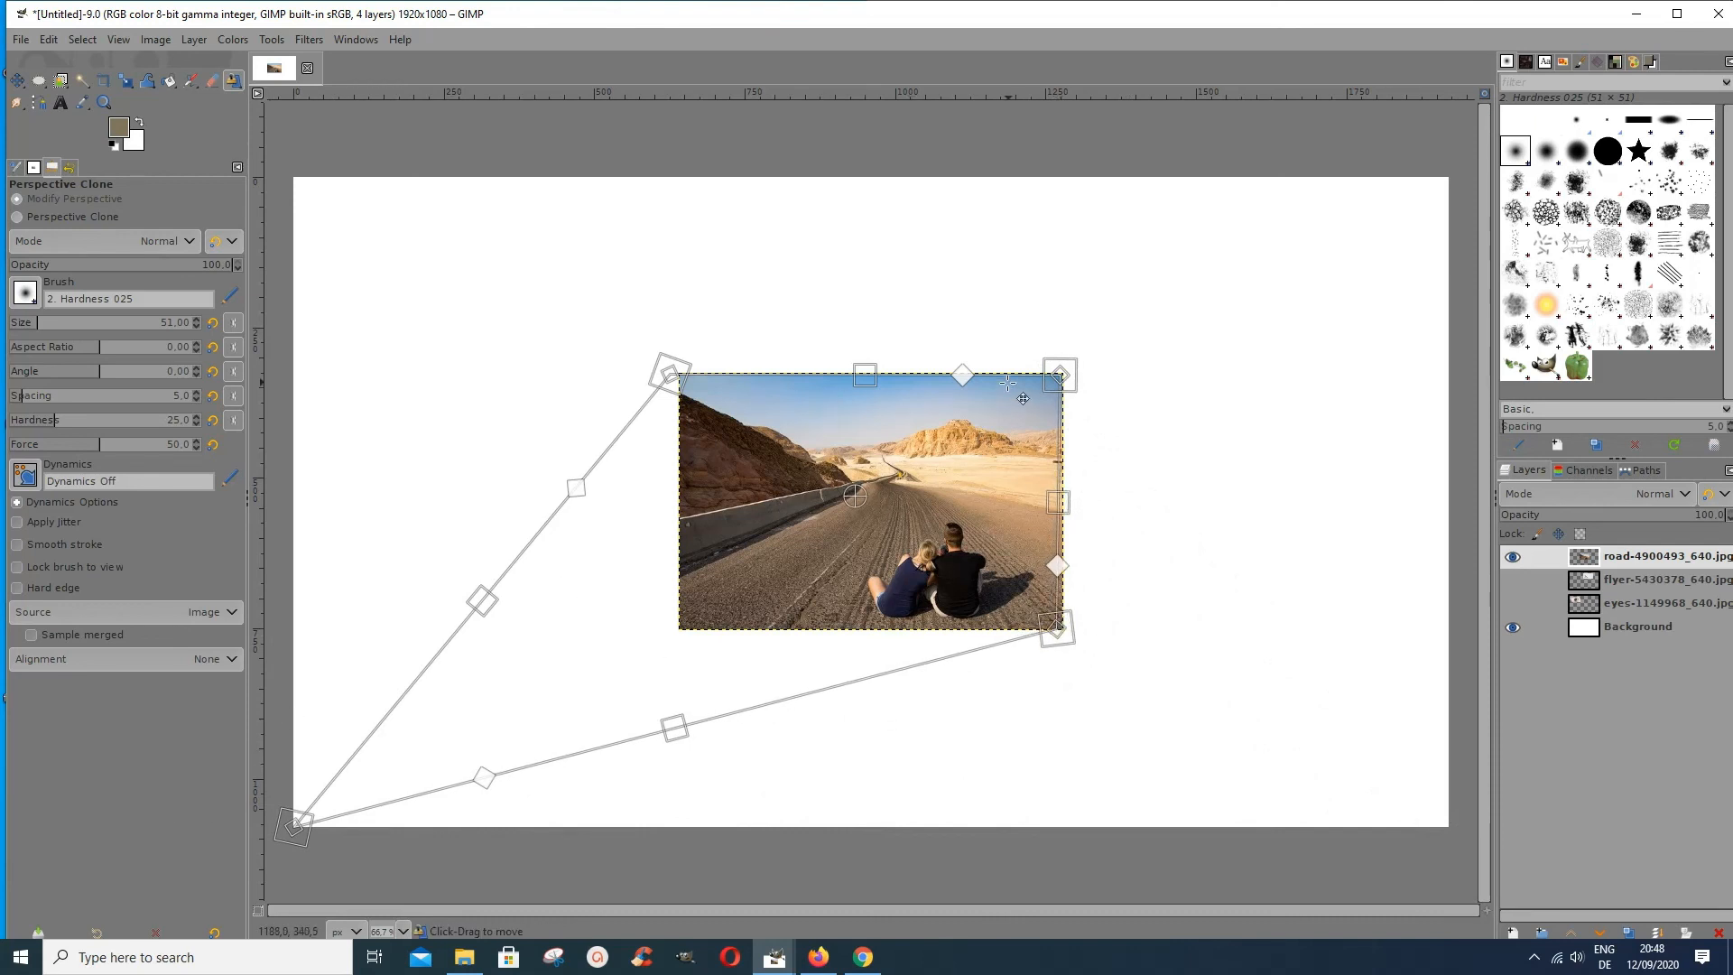
left_click_drag(295, 823, 677, 630)
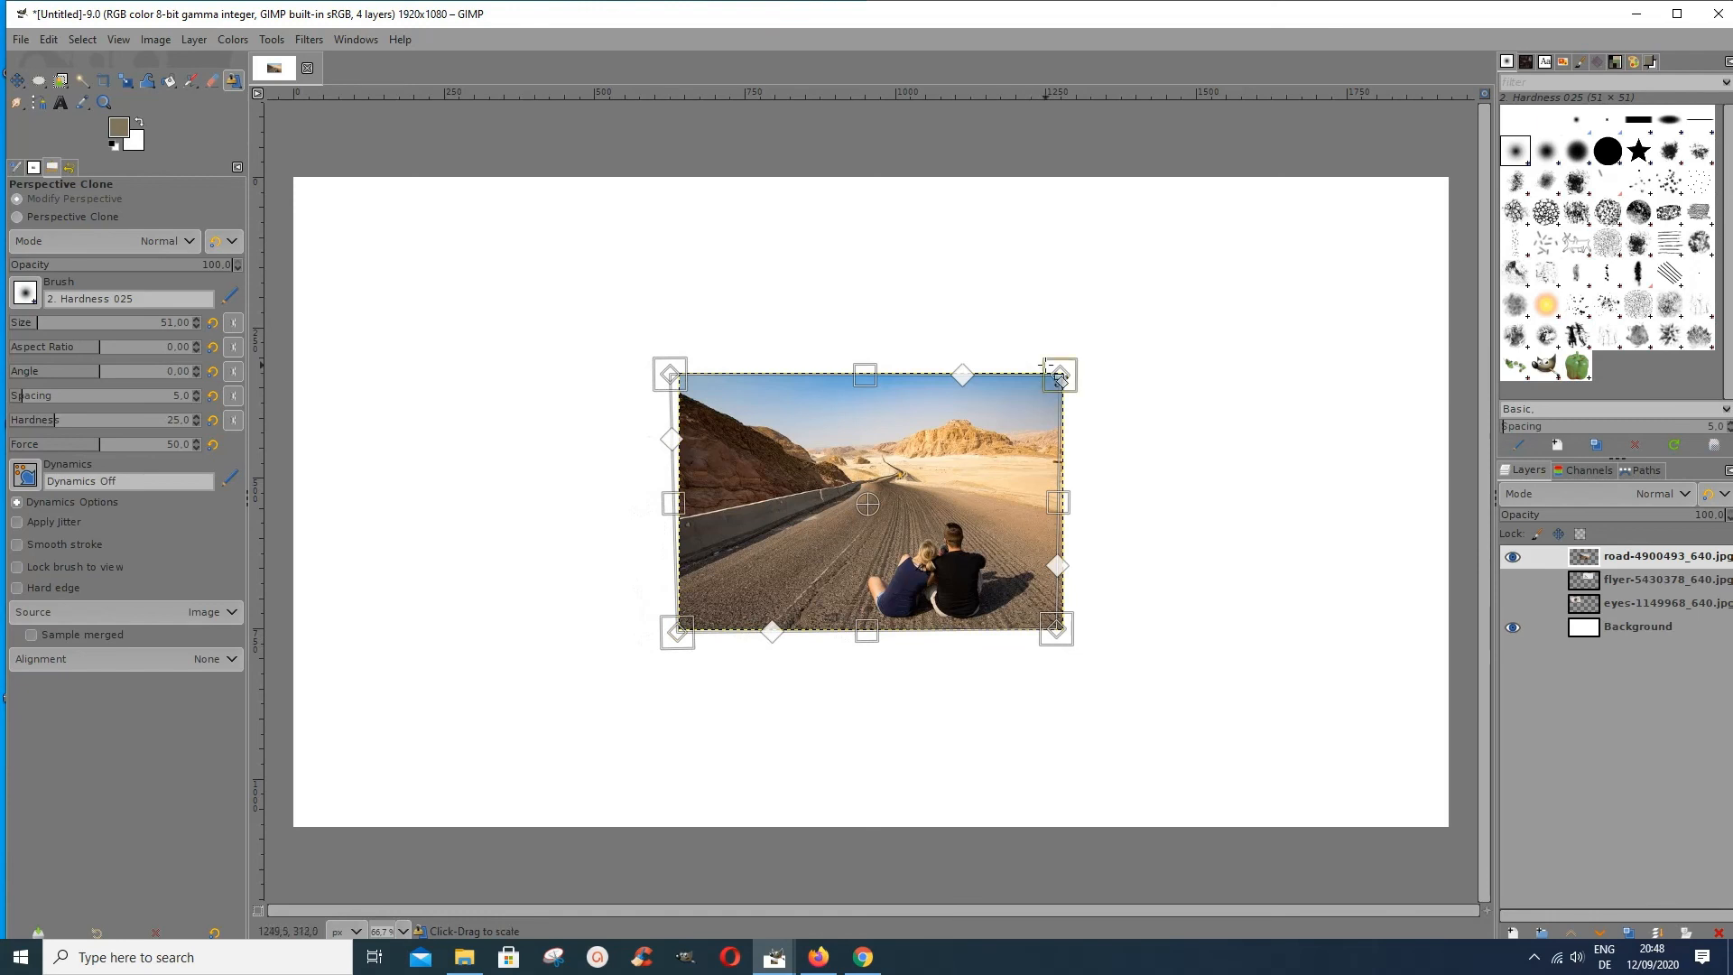
left_click_drag(1058, 379, 964, 378)
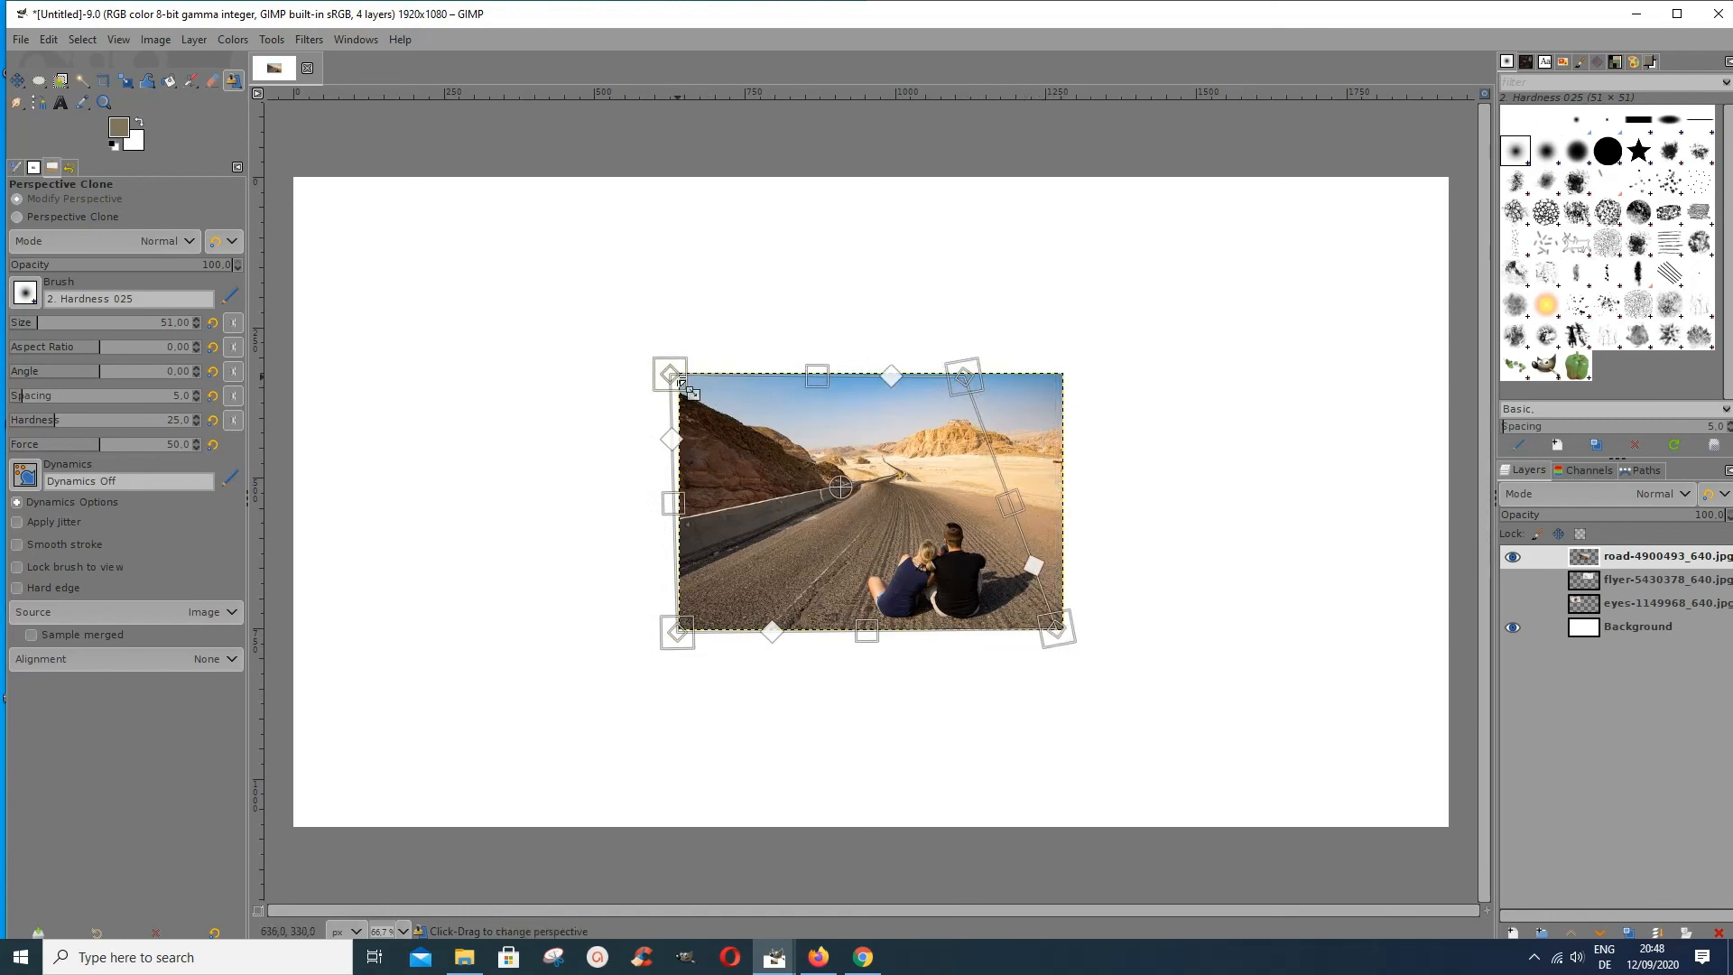
left_click_drag(674, 376, 768, 370)
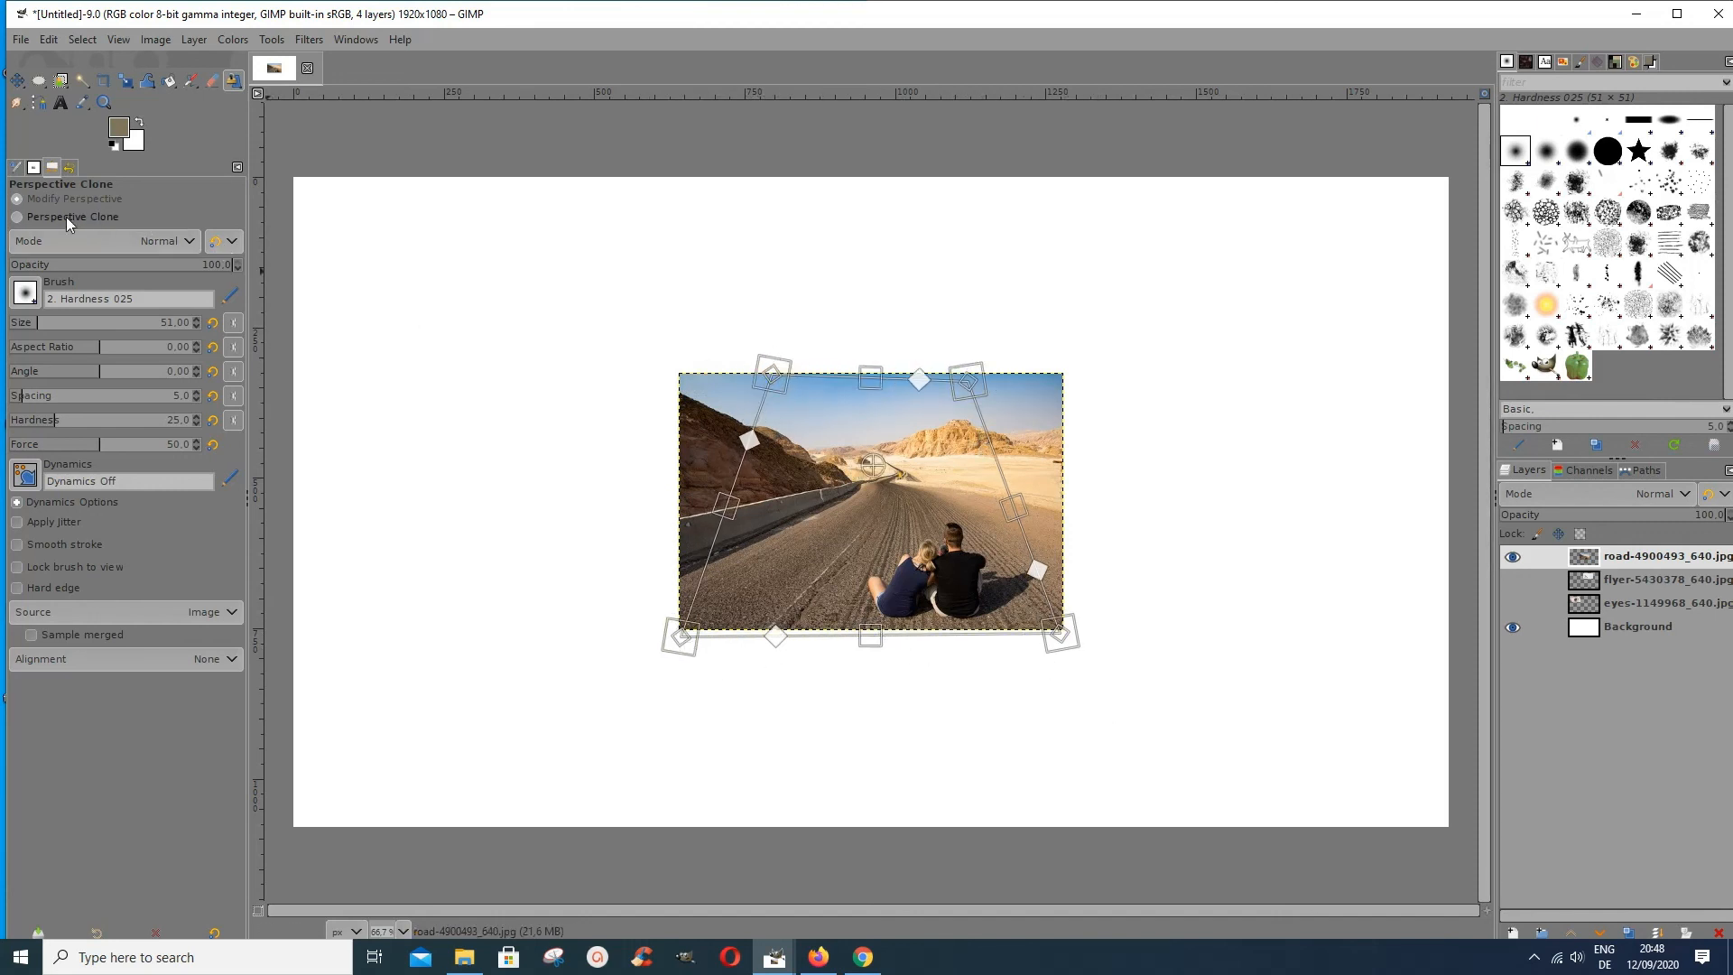
Switch to Perspective Clone mode, sample the seated couple, and paint a smaller copy of them farther up the road
left_click(18, 220)
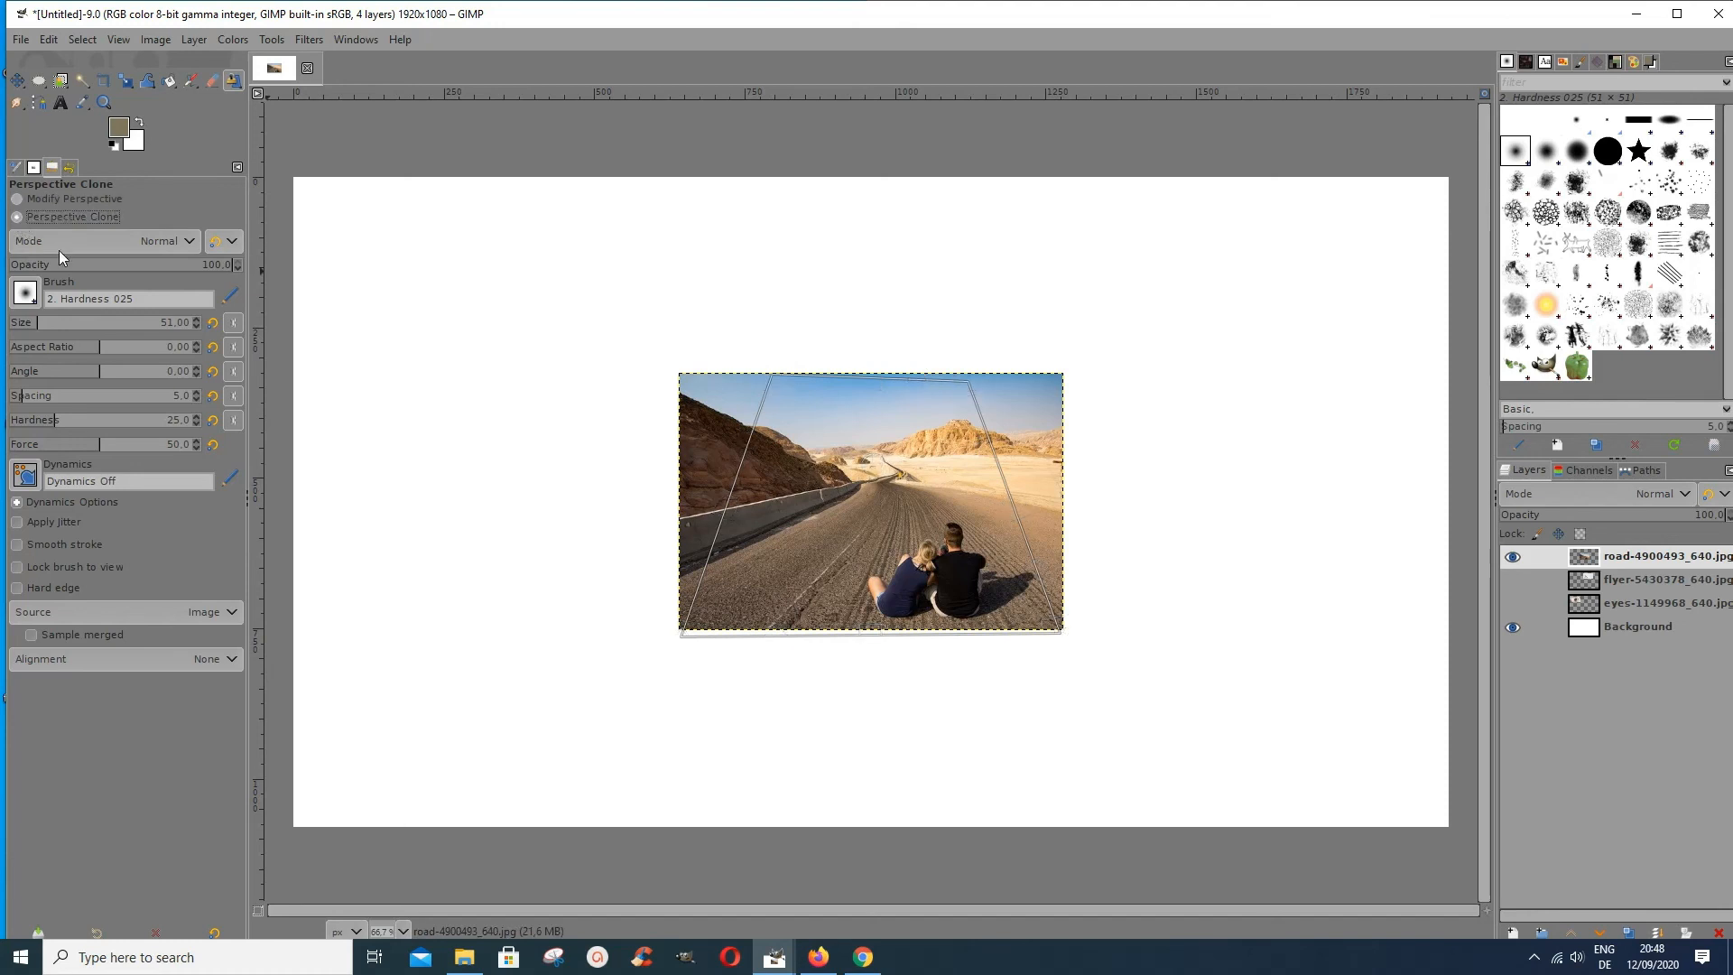
left_click(920, 563, "ctrl")
mouse_move(886, 490)
left_mouse_down()
mouse_move(889, 453)
mouse_move(902, 518)
mouse_move(879, 501)
mouse_move(874, 536)
mouse_move(849, 488)
mouse_move(847, 524)
mouse_move(886, 471)
mouse_move(895, 518)
mouse_move(914, 499)
mouse_move(915, 519)
mouse_move(926, 471)
mouse_move(934, 515)
mouse_move(935, 481)
mouse_move(951, 508)
mouse_move(960, 488)
mouse_move(844, 491)
mouse_move(833, 512)
mouse_move(915, 533)
left_mouse_up()
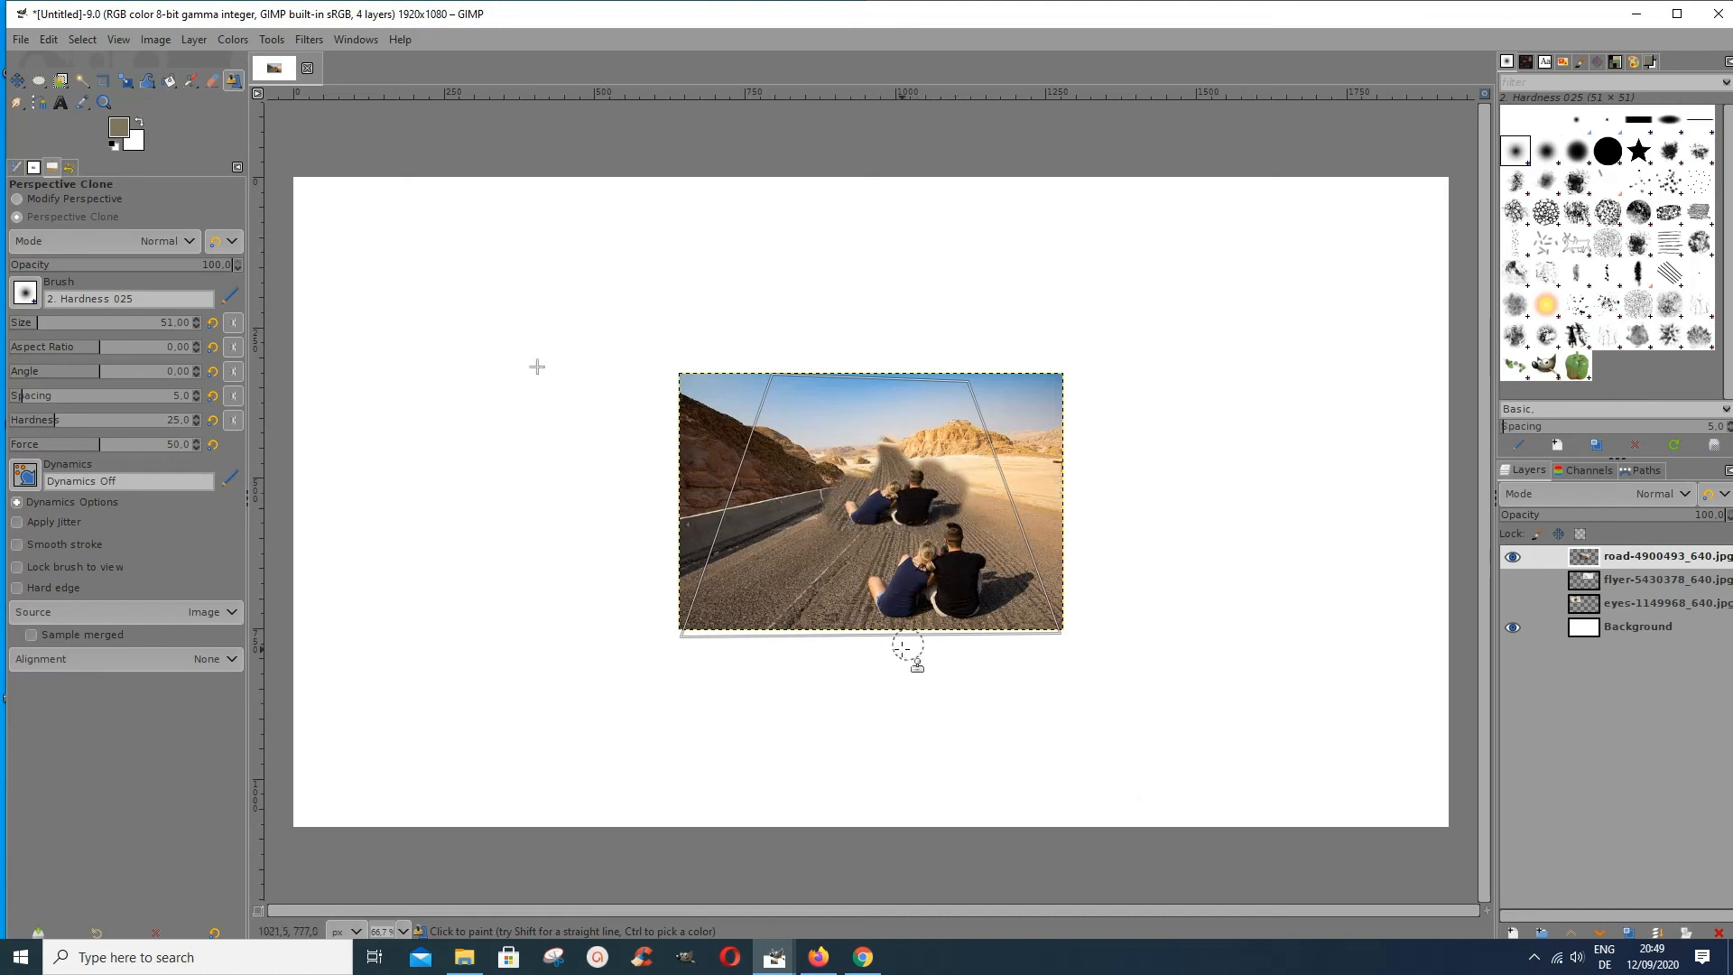